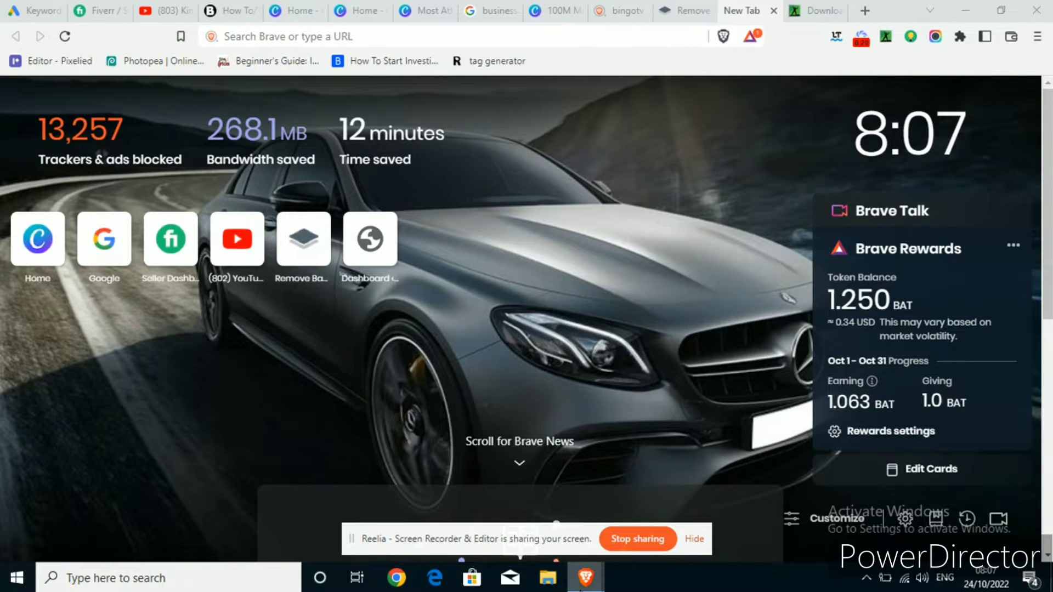
Bring the other Brave window forward and switch from YouTube to the Canva Home tab
mouse_move(586, 586)
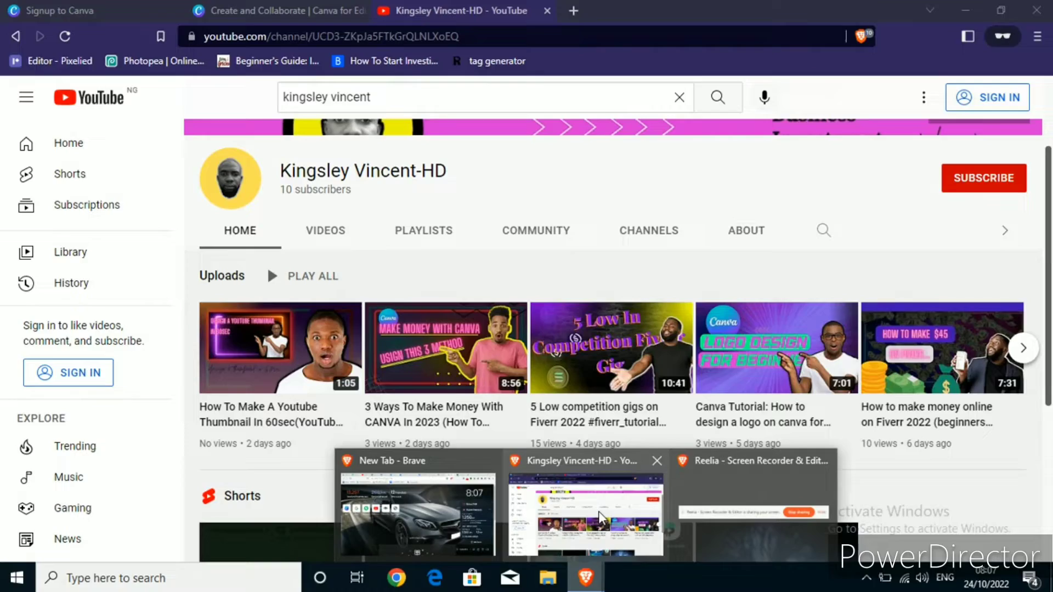
click(599, 515)
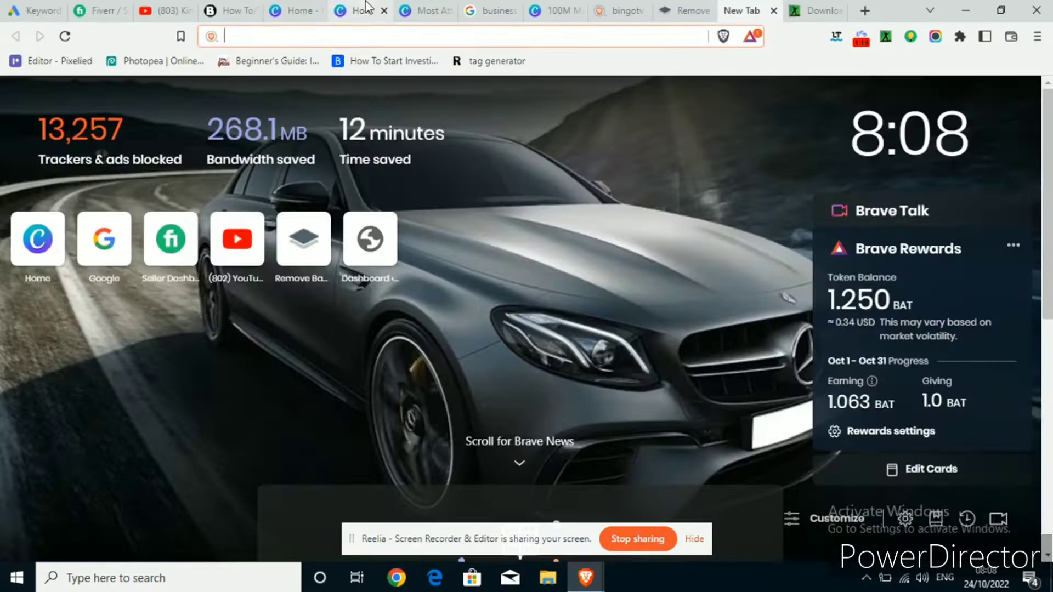
click(366, 8)
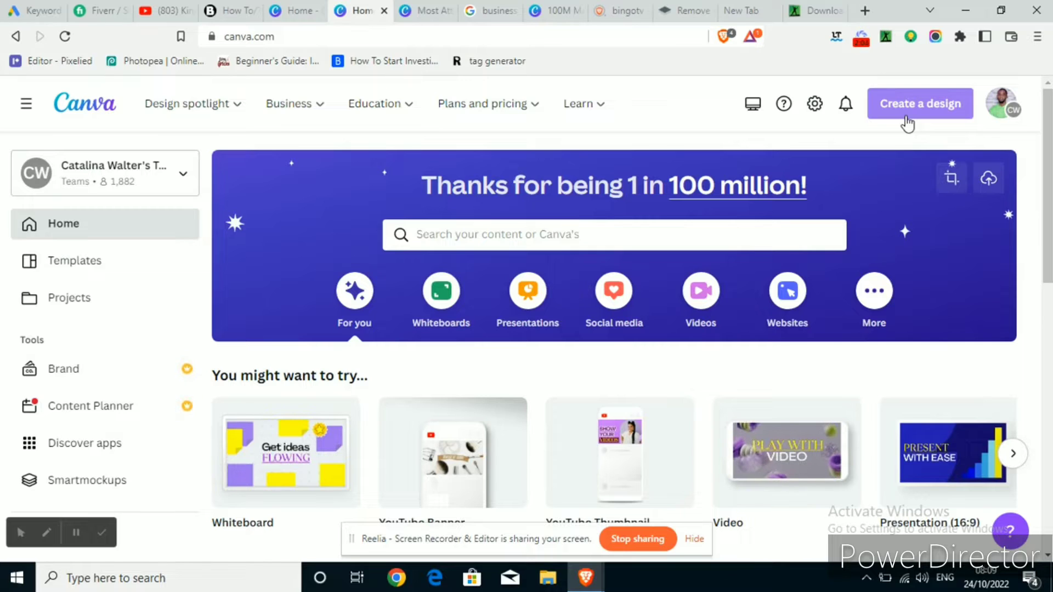
Search 'business card' and create a blank 8.5 × 5 cm Business Card design
click(907, 123)
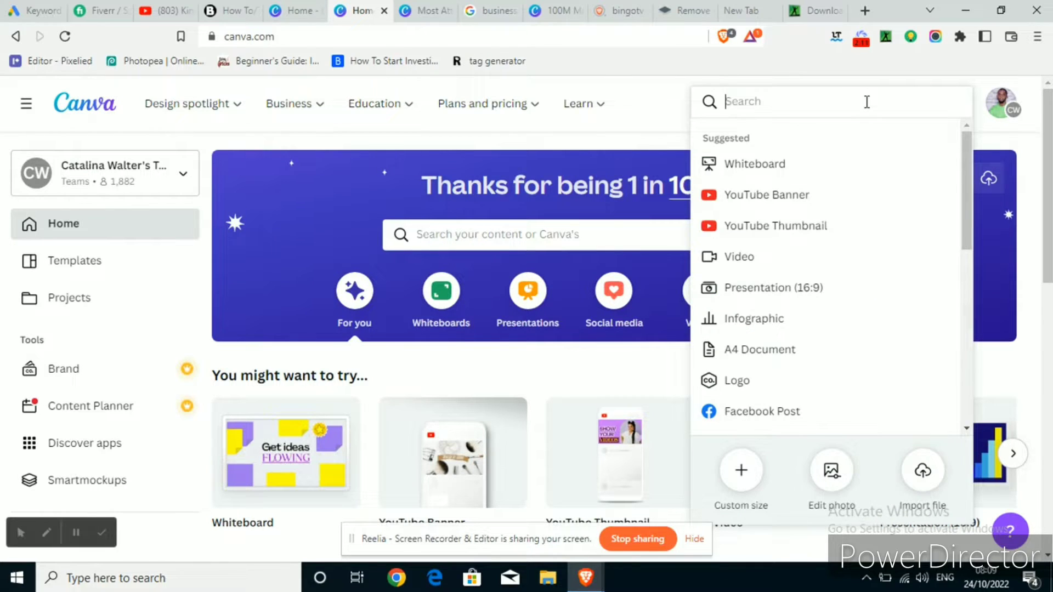
text(business card)
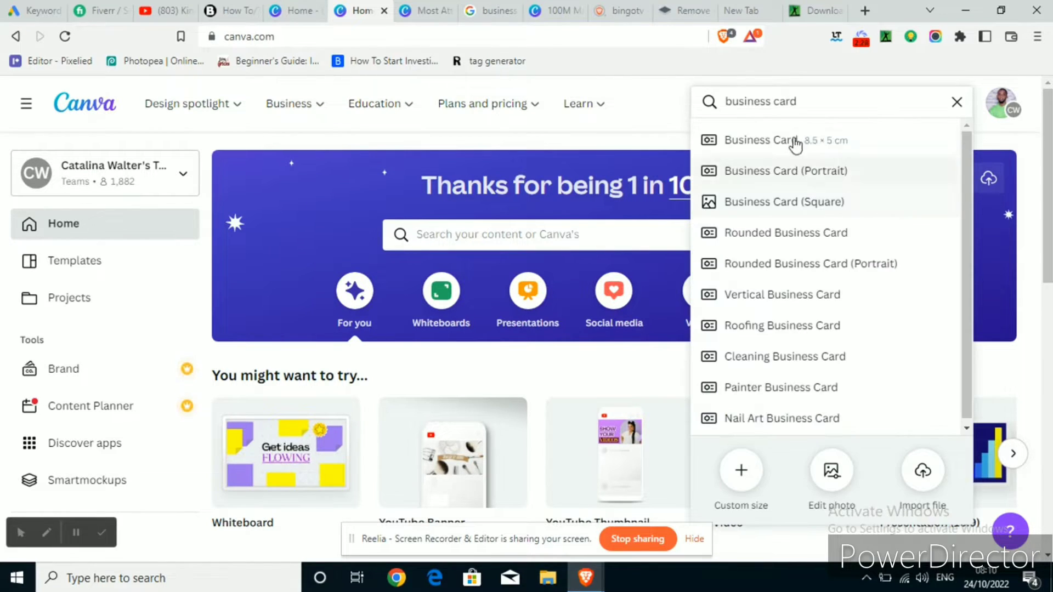
click(793, 144)
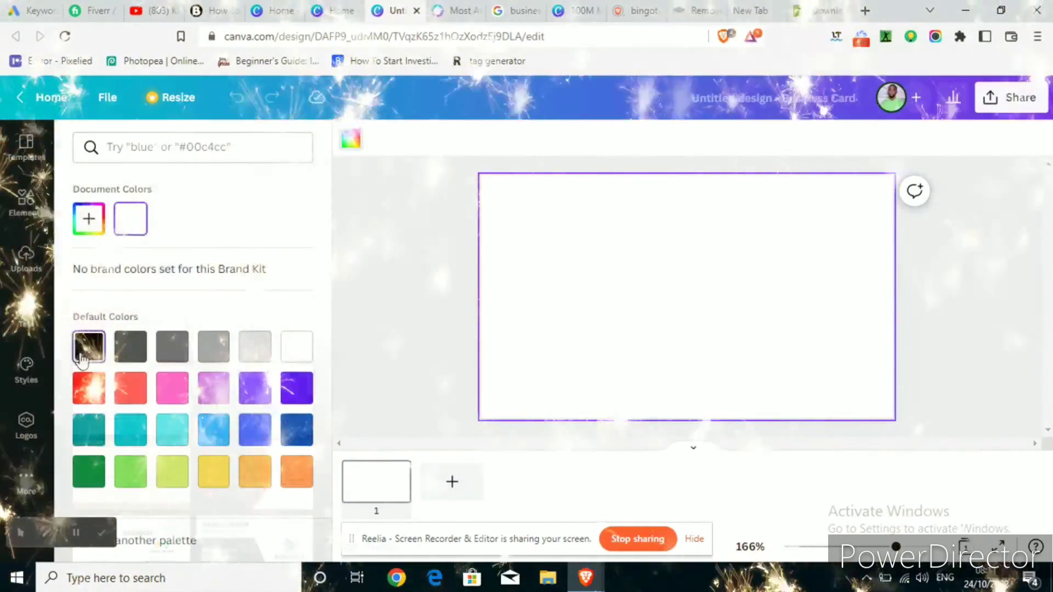
Fill the card background black and add a pentagon from Lines & Shapes
click(81, 361)
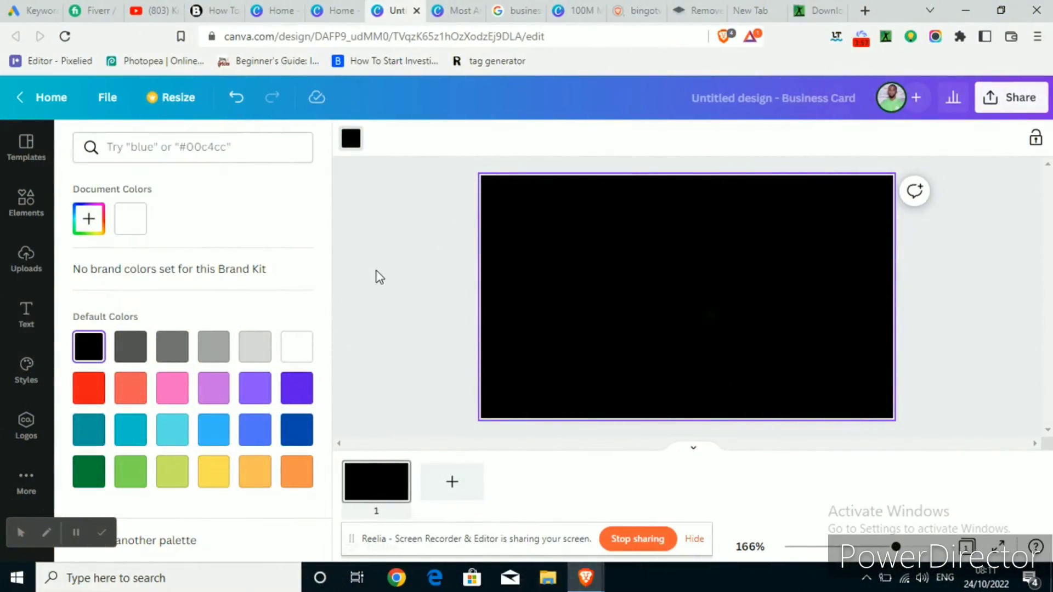
click(378, 275)
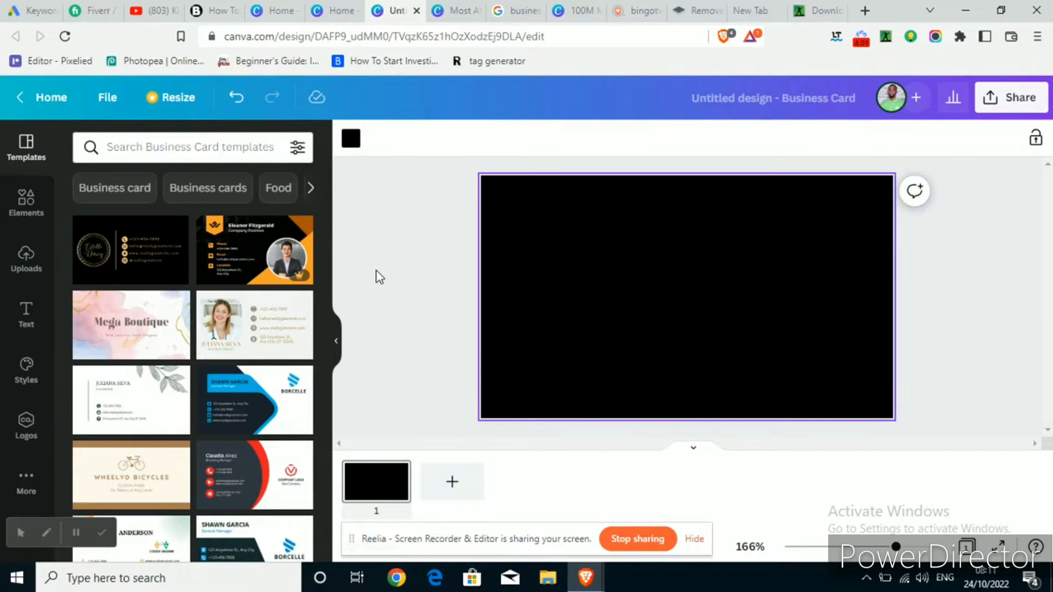
click(25, 210)
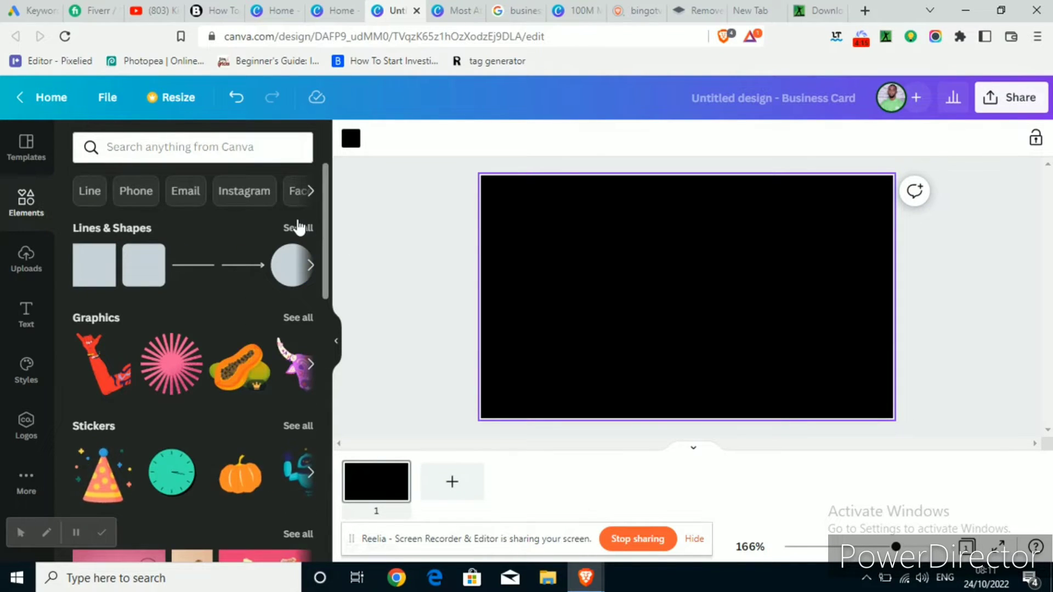
click(298, 227)
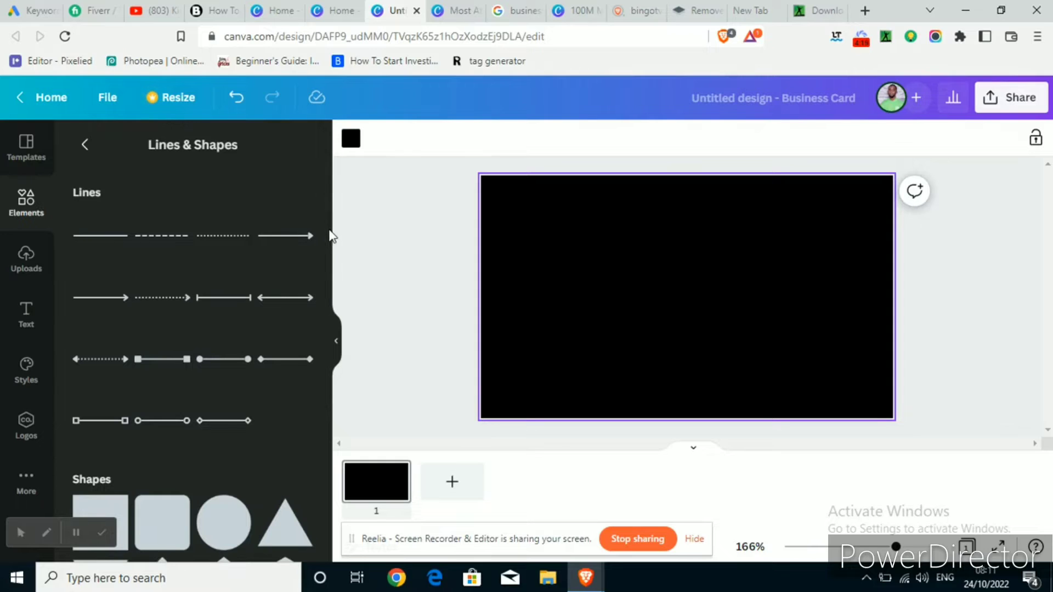
drag(329, 235, 322, 370)
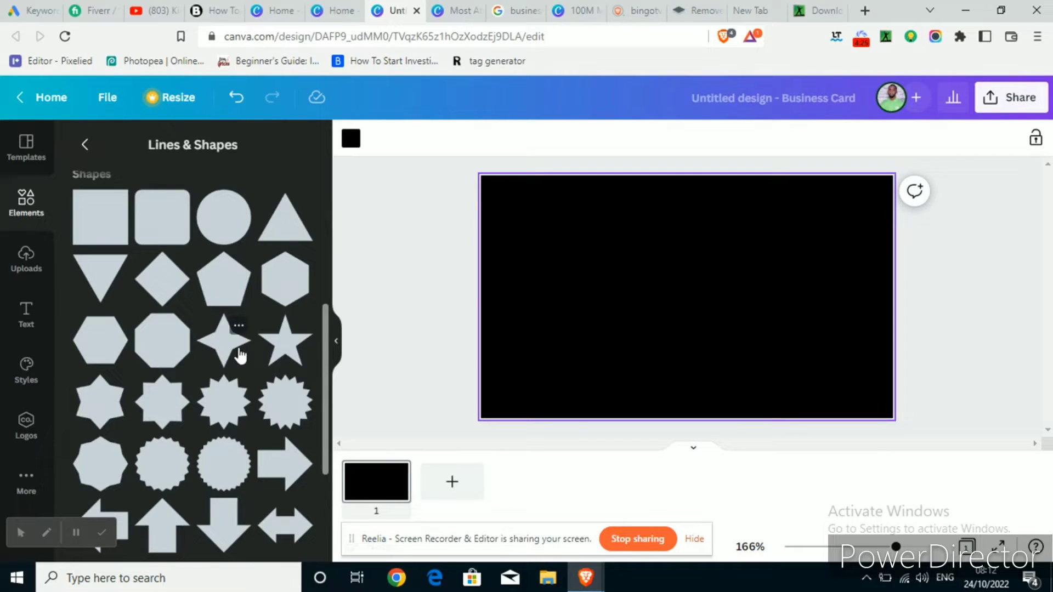
click(220, 280)
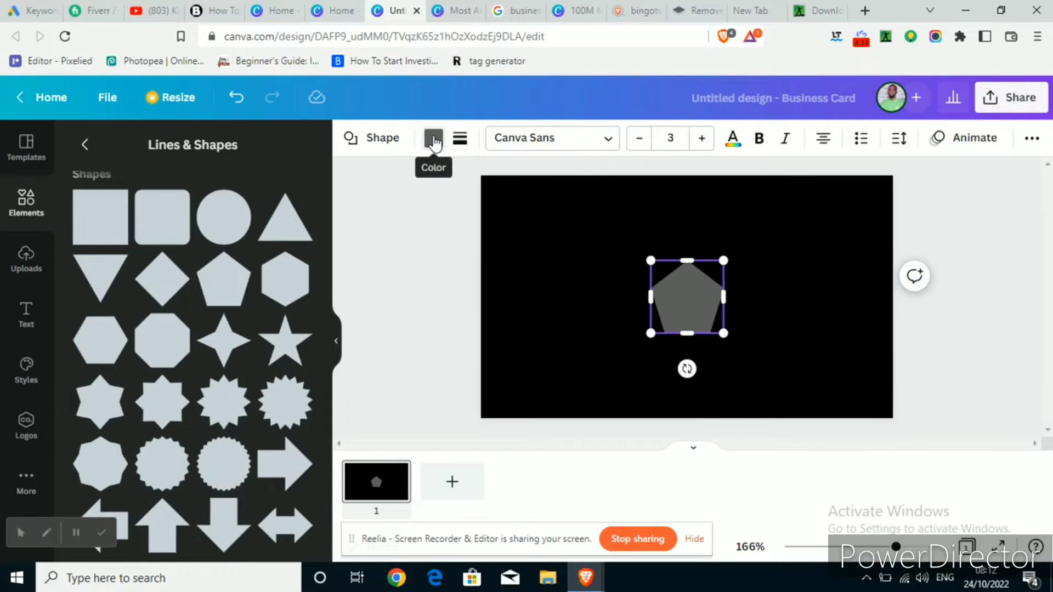
Colour the pentagon yellow, rotate and enlarge it, and push it off the right edge
click(433, 140)
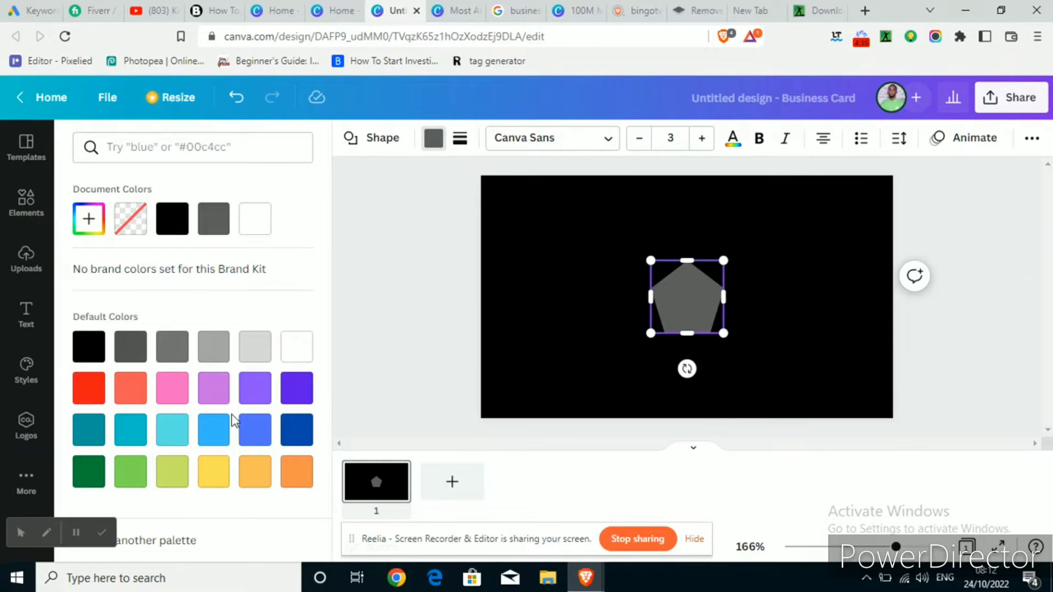
click(213, 471)
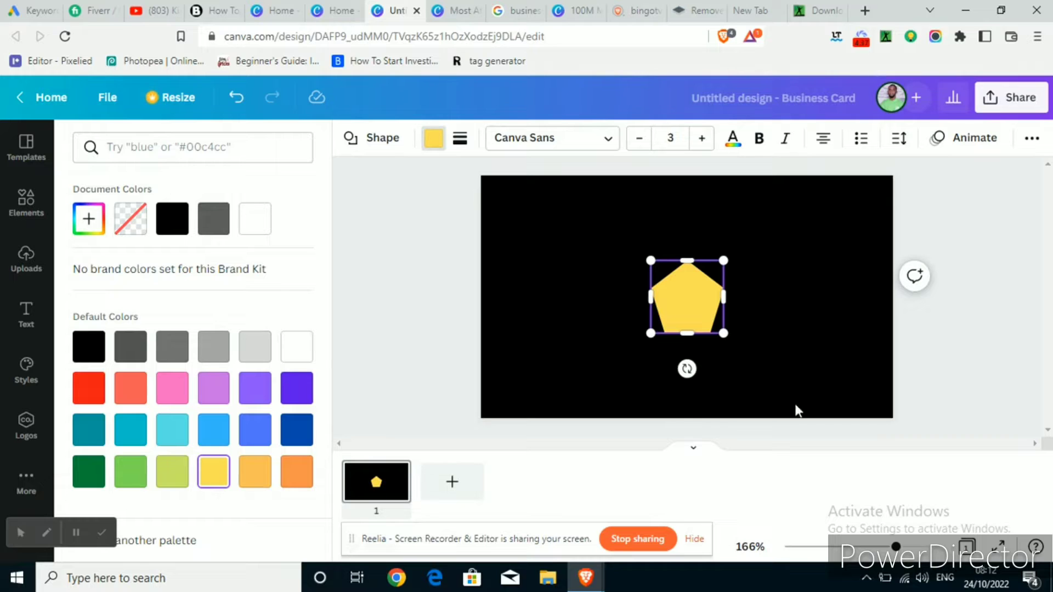
drag(687, 368, 757, 293)
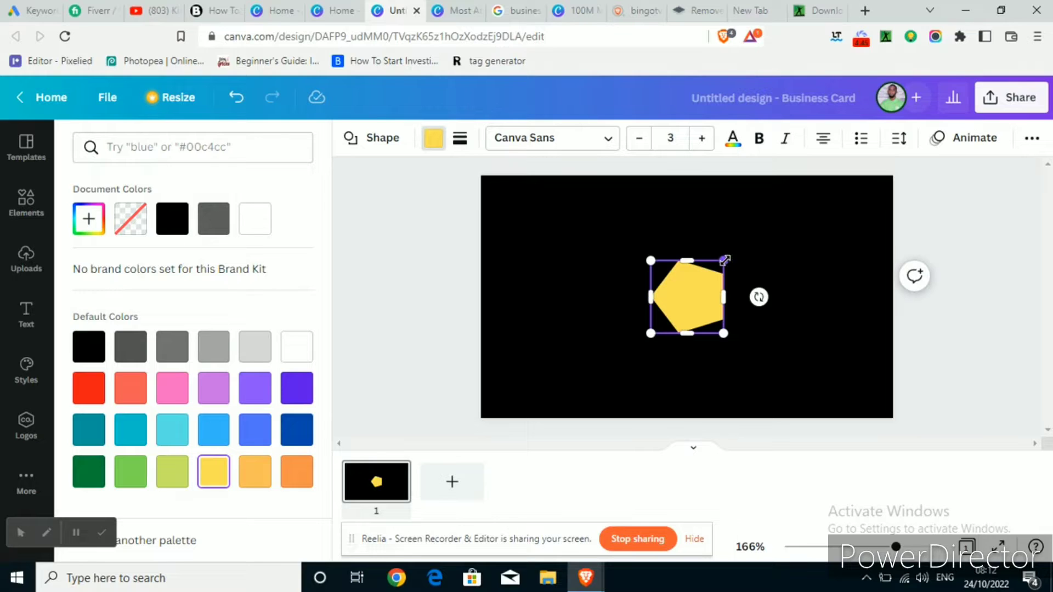
drag(723, 260, 850, 135)
drag(810, 255, 889, 285)
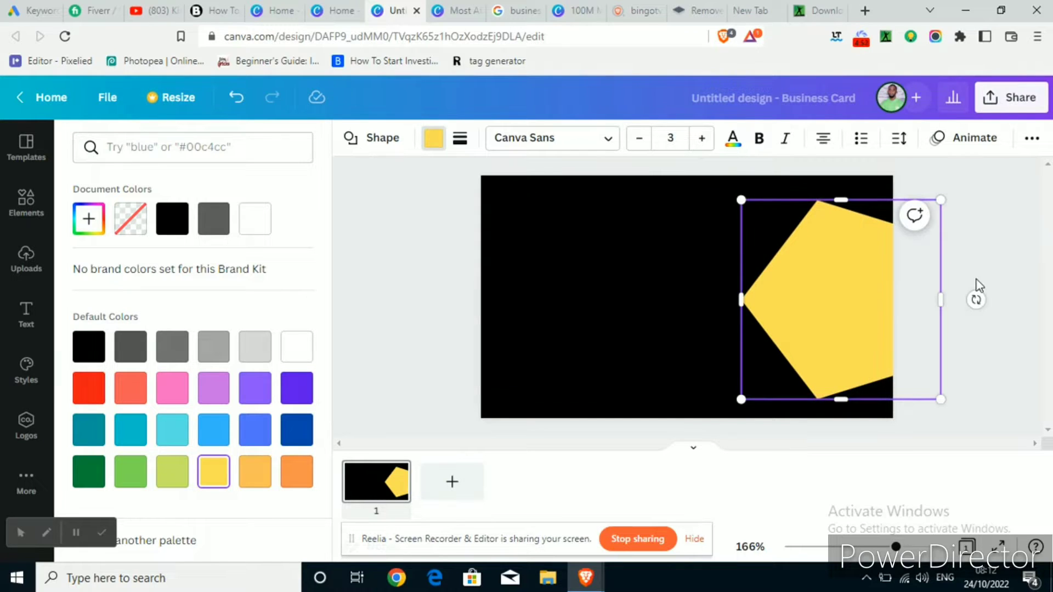
click(978, 285)
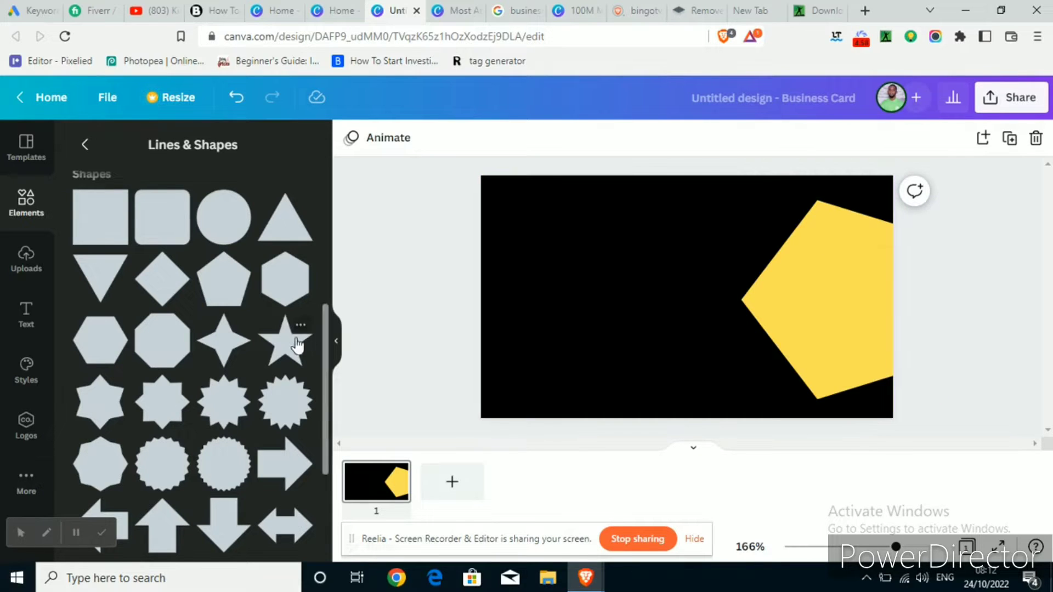
Add a straight line stretched along the card's full top edge and colour it turquoise
scroll(298, 346, up, 5)
click(118, 237)
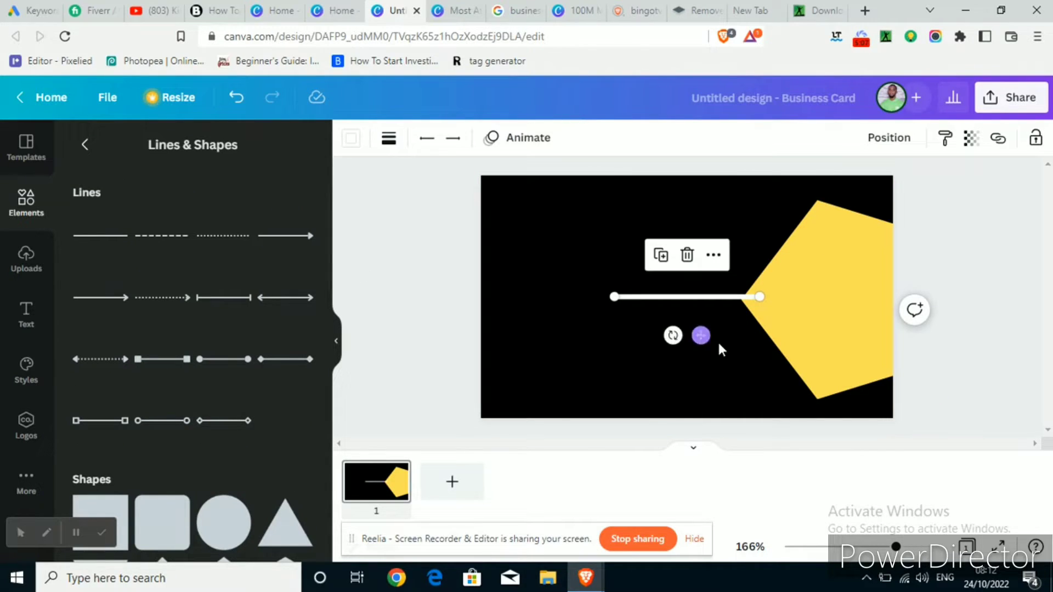
drag(701, 335, 907, 176)
drag(617, 179, 480, 178)
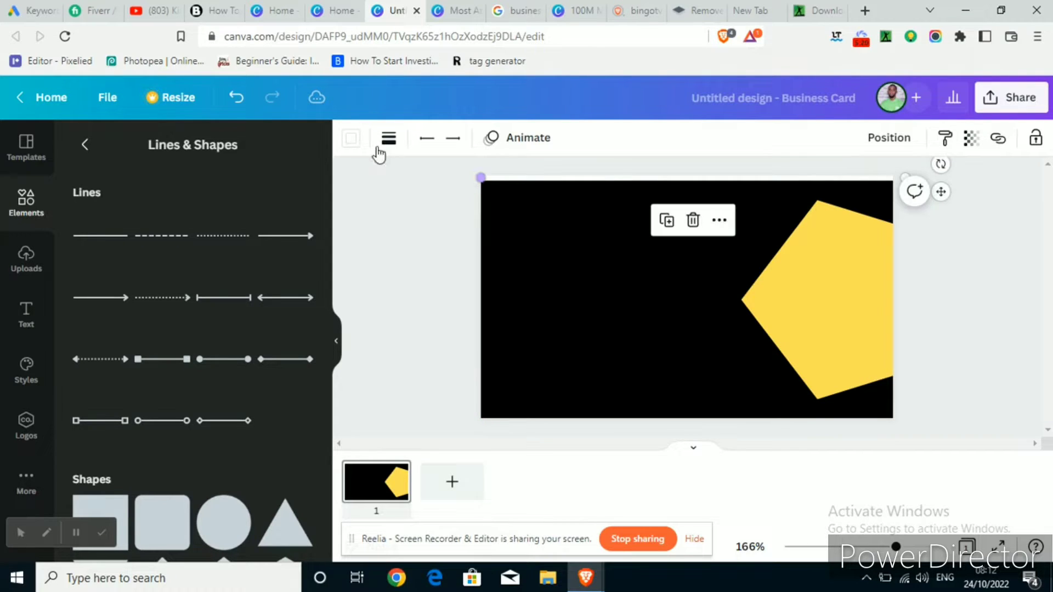
click(351, 139)
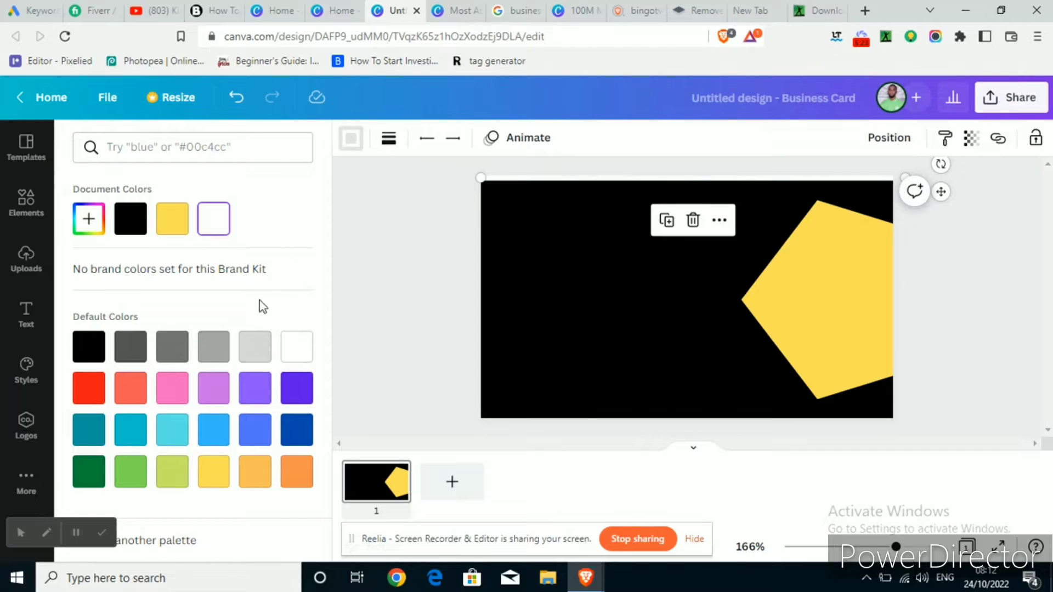
click(172, 431)
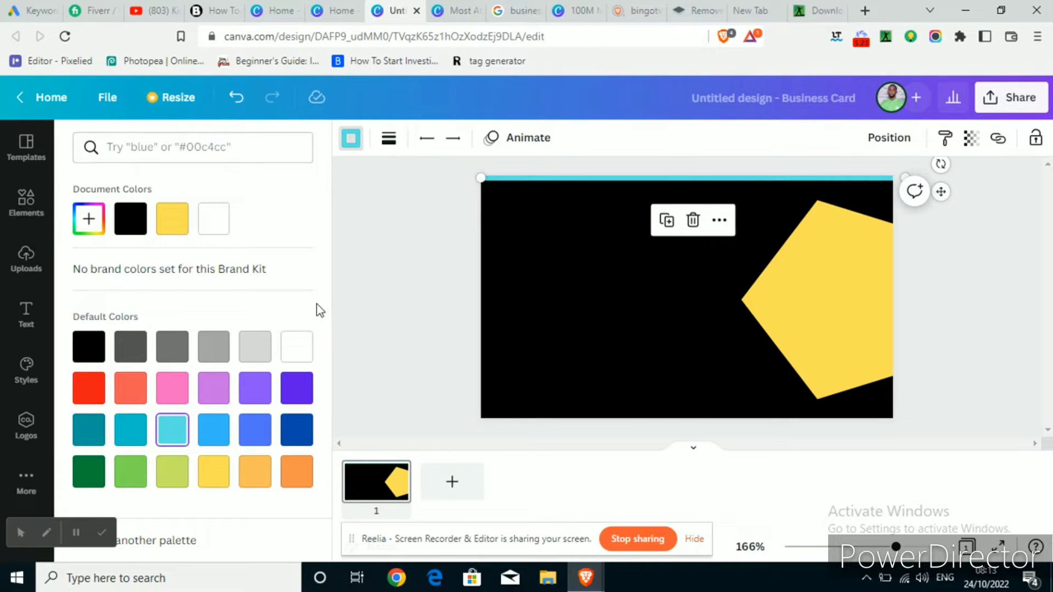
click(421, 266)
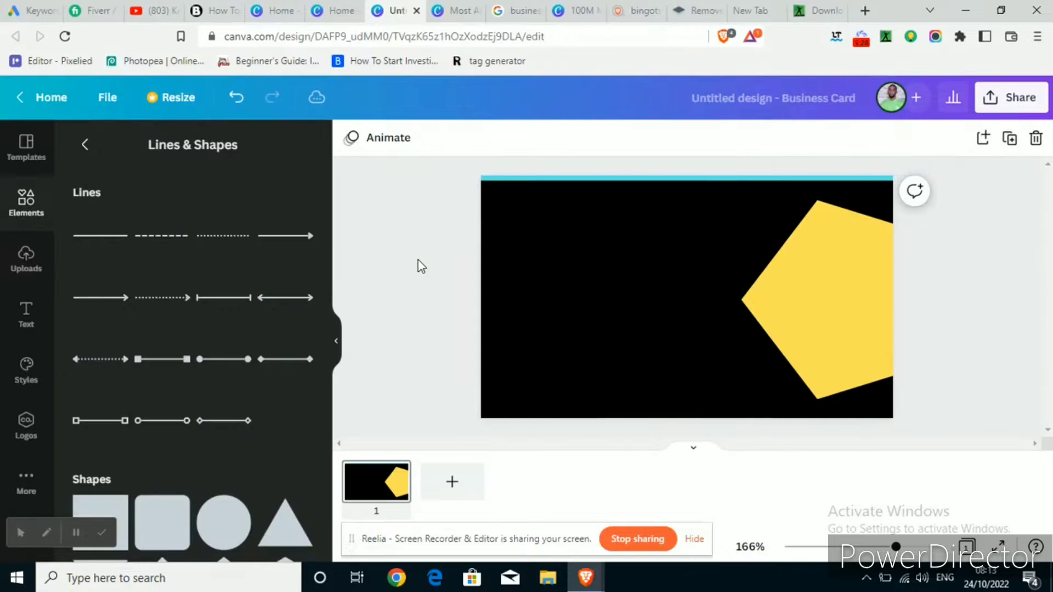
Duplicate the turquoise line and move the copy to the card's bottom edge
click(666, 183)
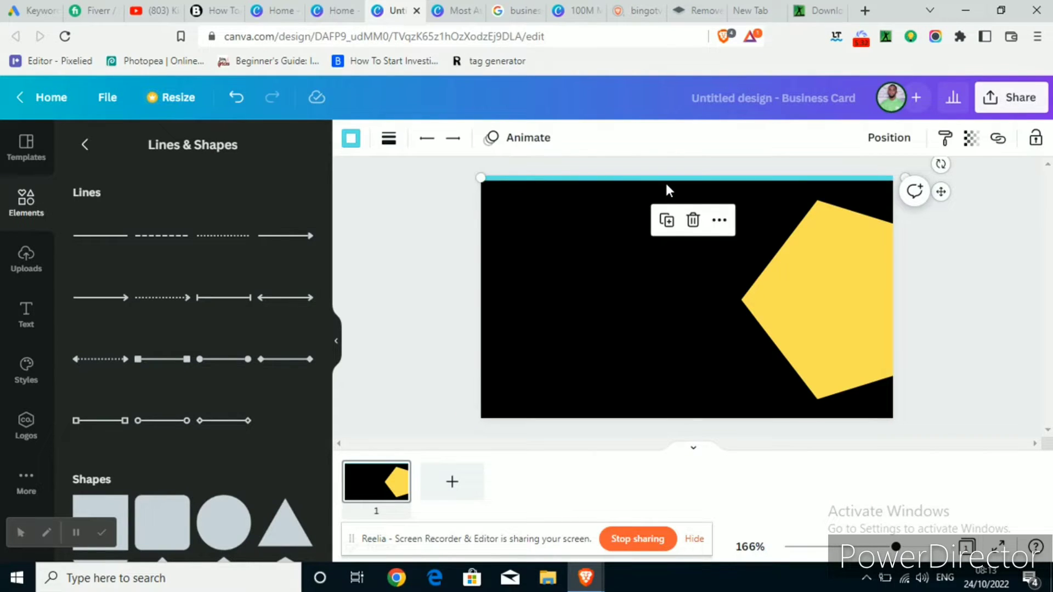
key(ctrl+d)
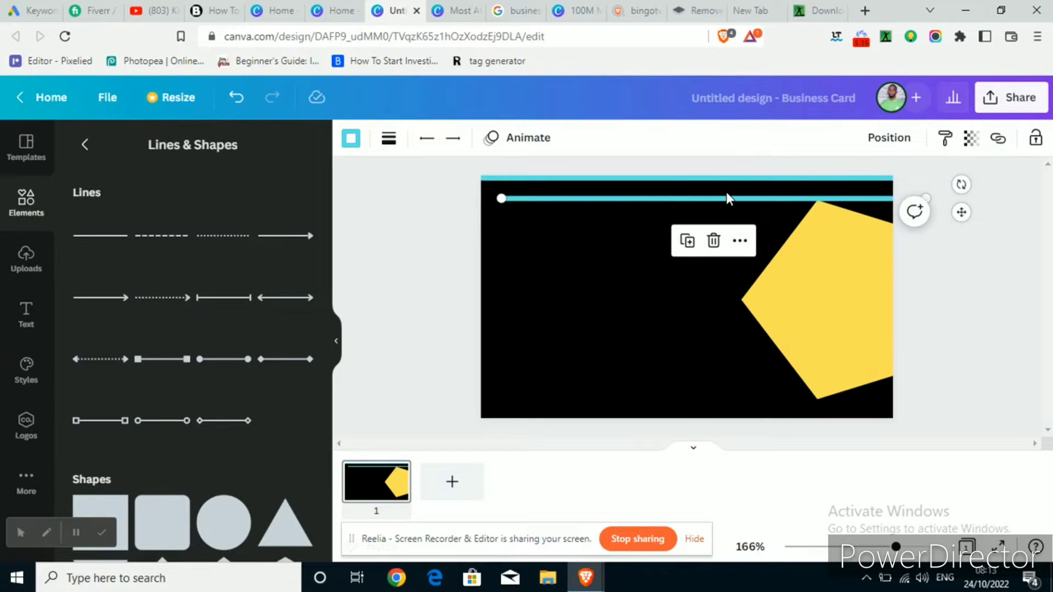
drag(726, 201, 706, 415)
click(438, 356)
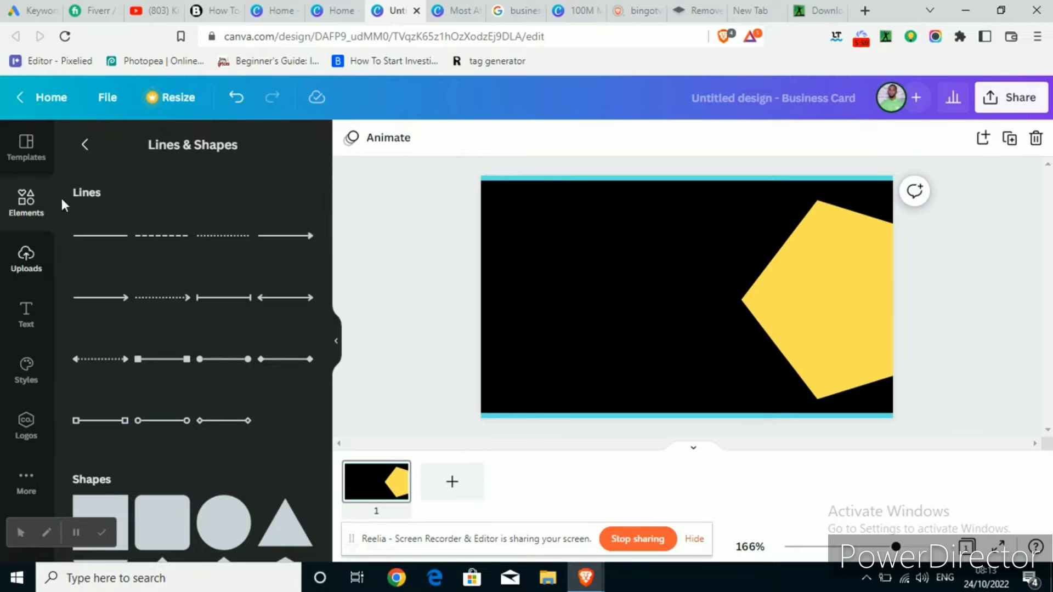
click(86, 144)
Add an outlined pentagon from a 'pentagon' search, rotated 90° and enlarged around the yellow pentagon
click(115, 146)
text(pentagon)
key(Return)
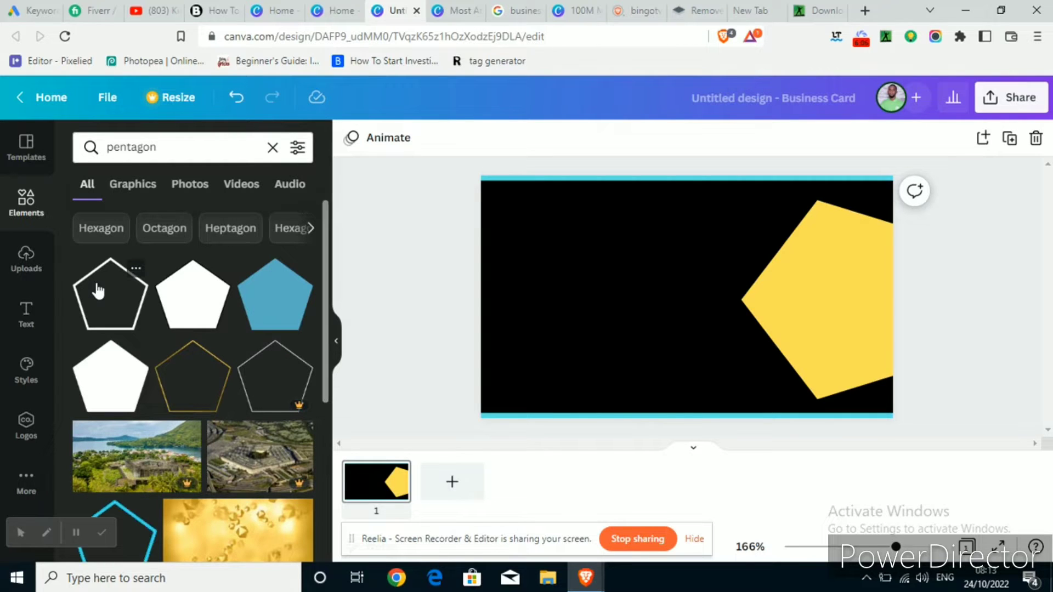
click(97, 300)
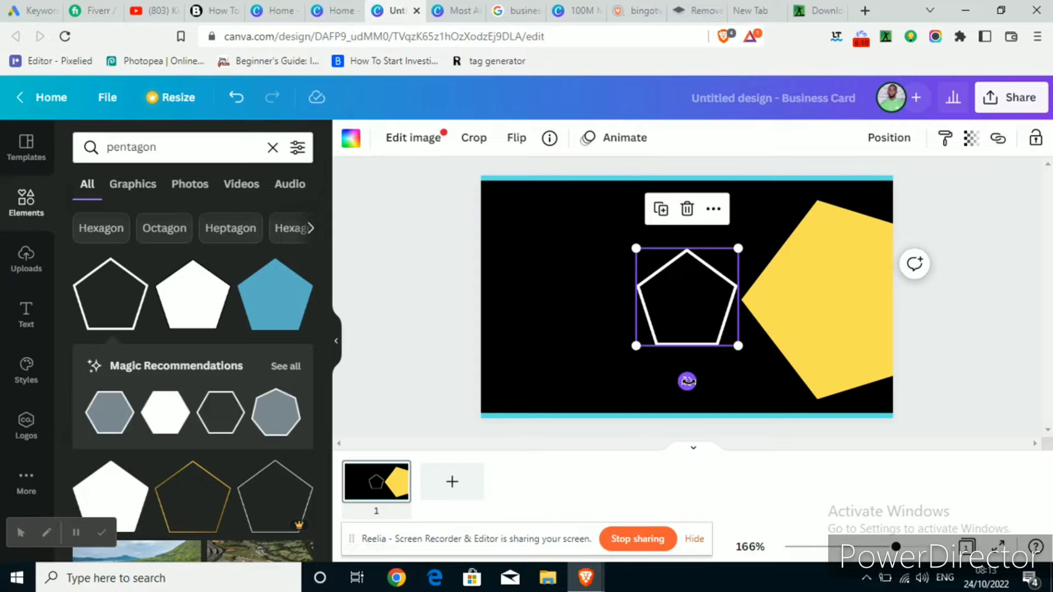
drag(687, 381, 815, 298)
drag(737, 248, 924, 185)
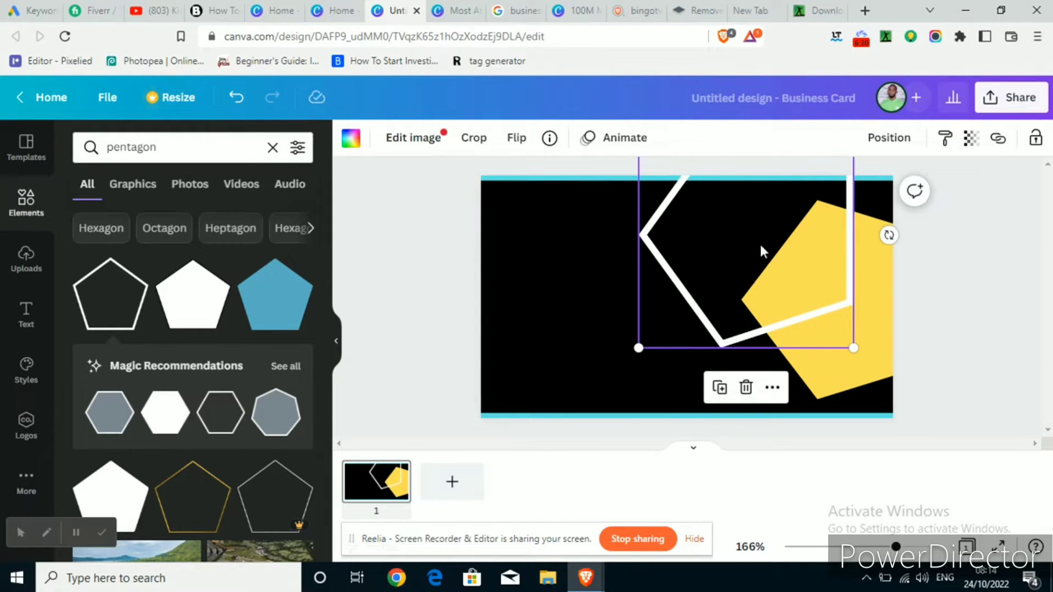
drag(752, 237, 843, 295)
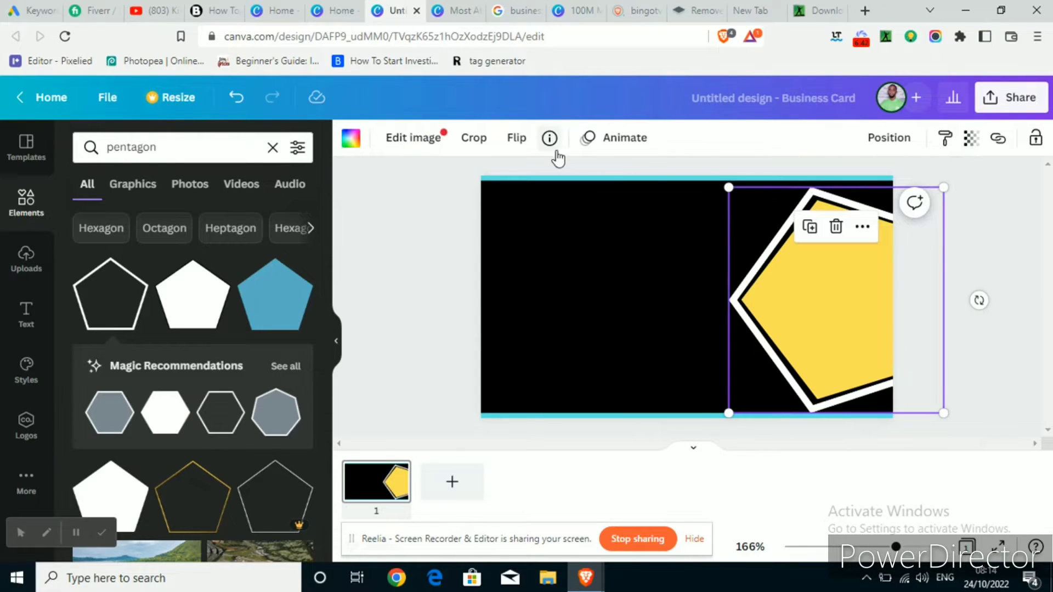
Colour the pentagon outline cyan to match the border lines
click(350, 139)
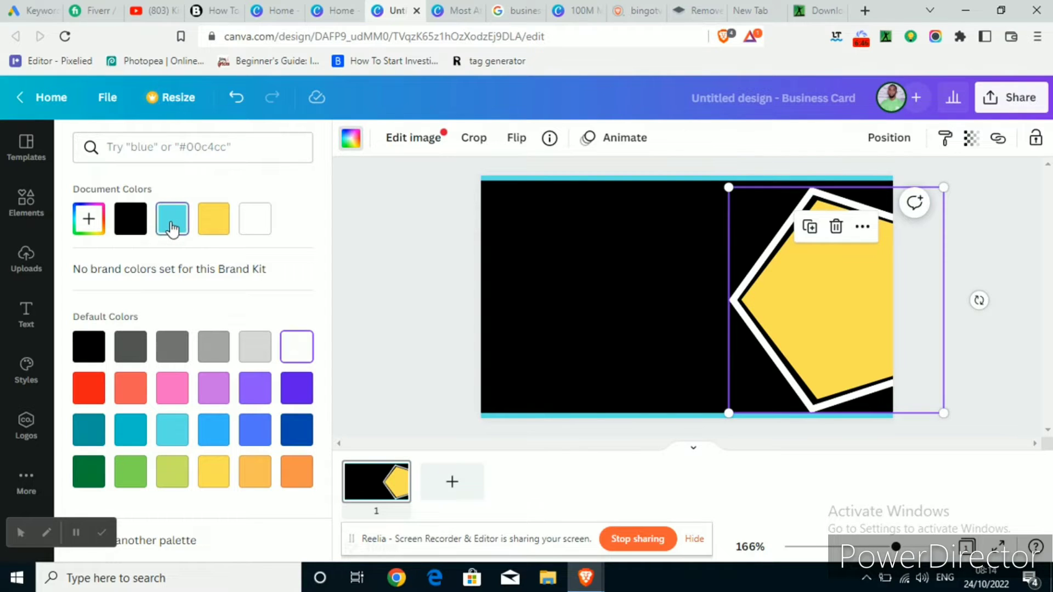
click(171, 227)
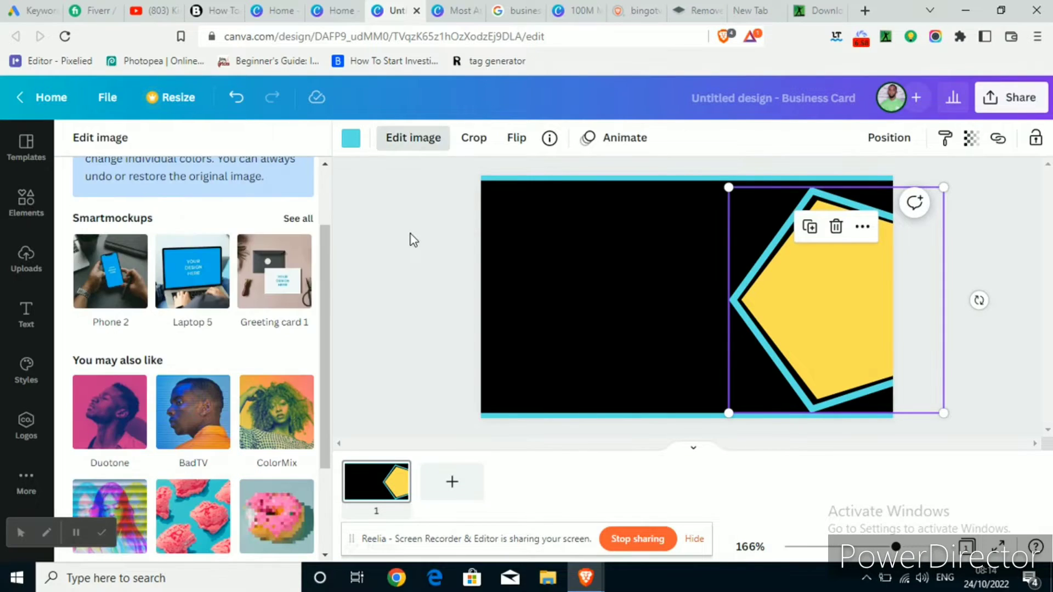
click(412, 237)
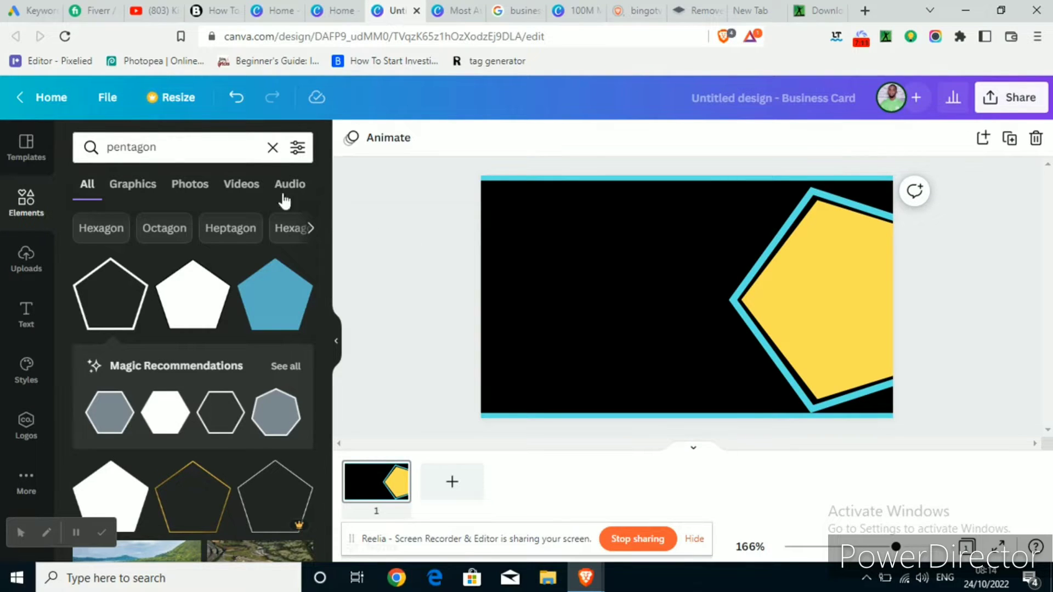
Add the gold lotus graphic from a 'logo' search, shrink it and place it at the upper left
click(162, 148)
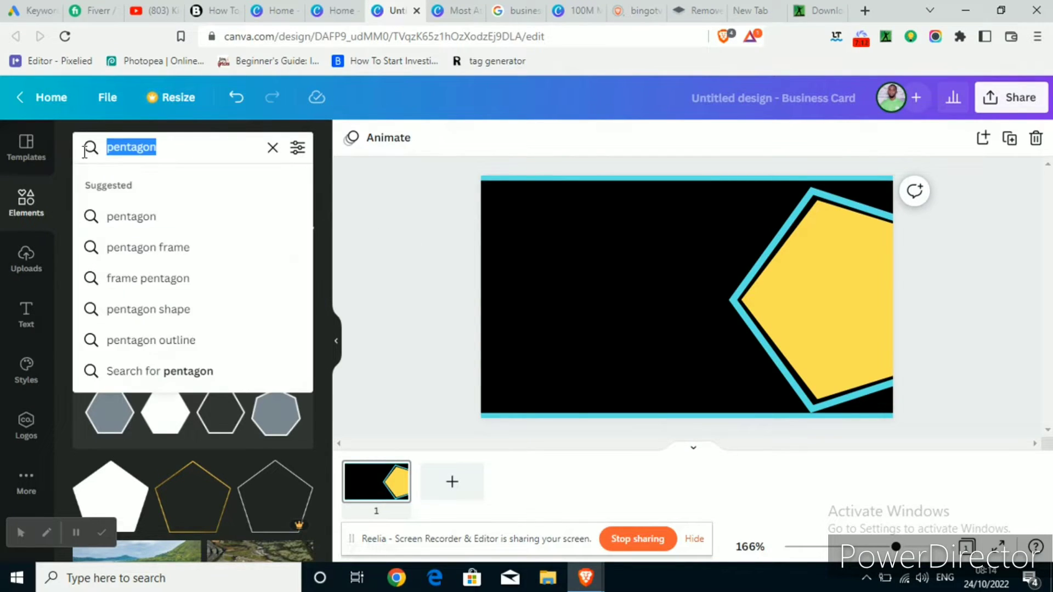
text(logo)
key(Return)
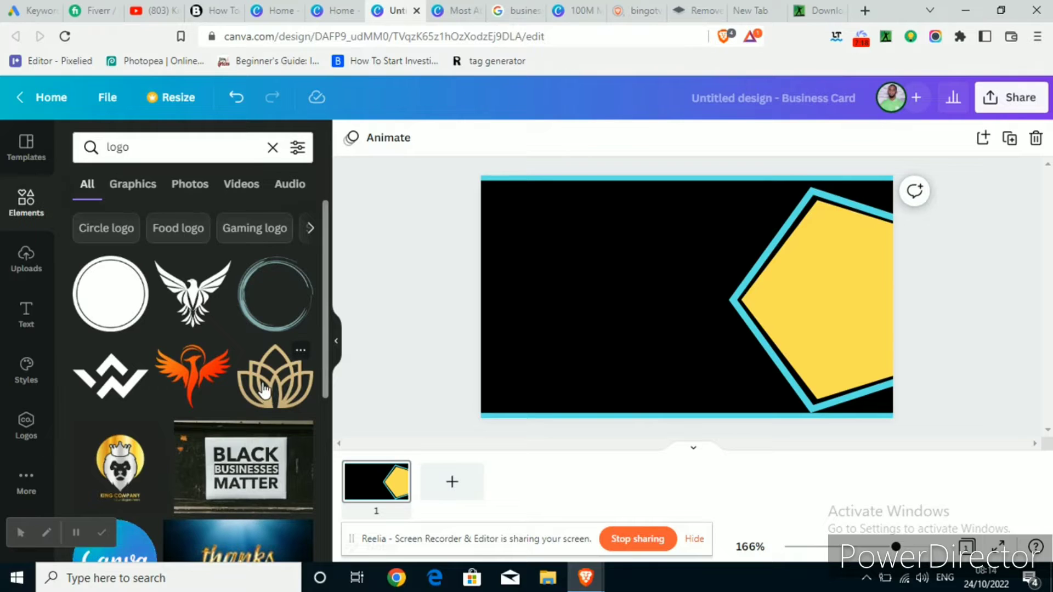
click(275, 378)
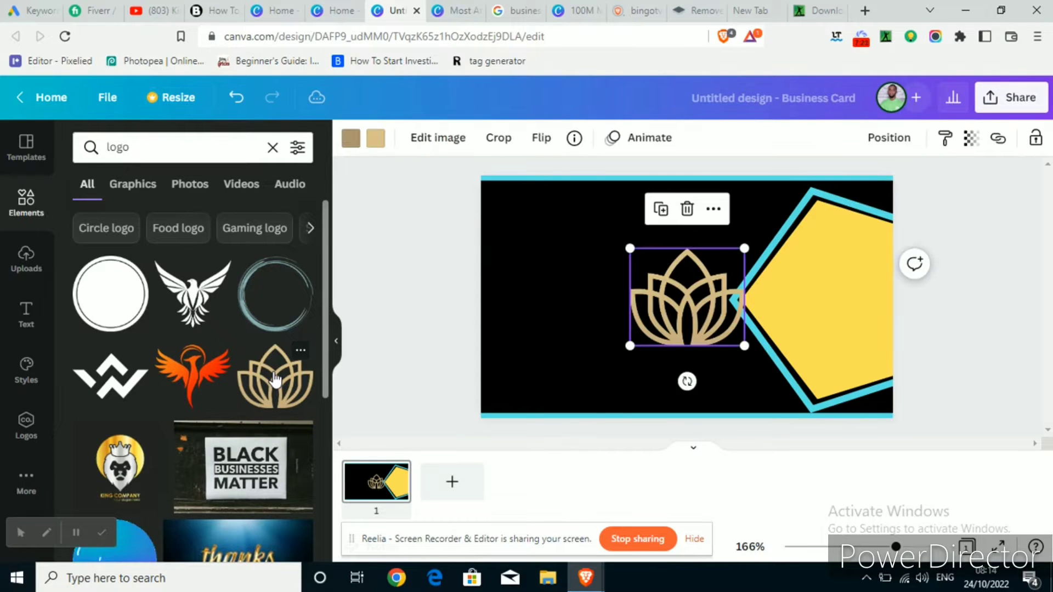
drag(674, 311, 557, 271)
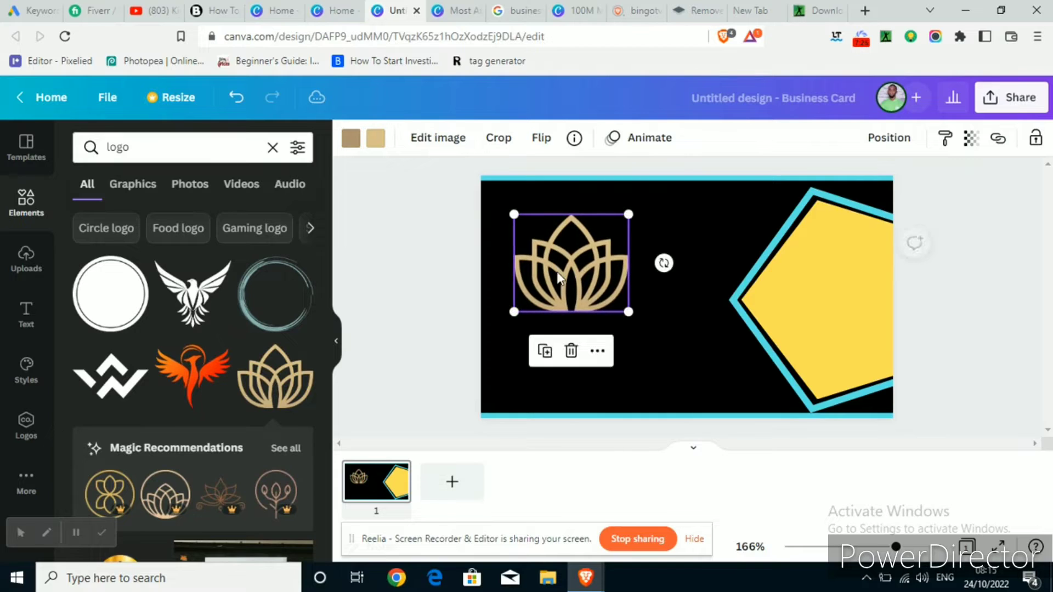
drag(628, 312, 612, 296)
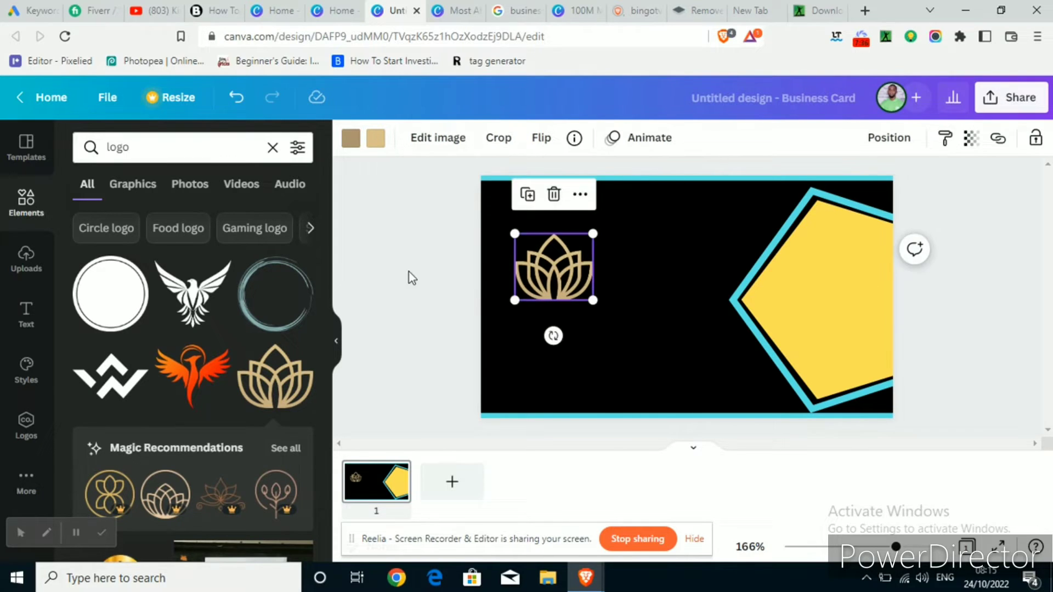
click(409, 272)
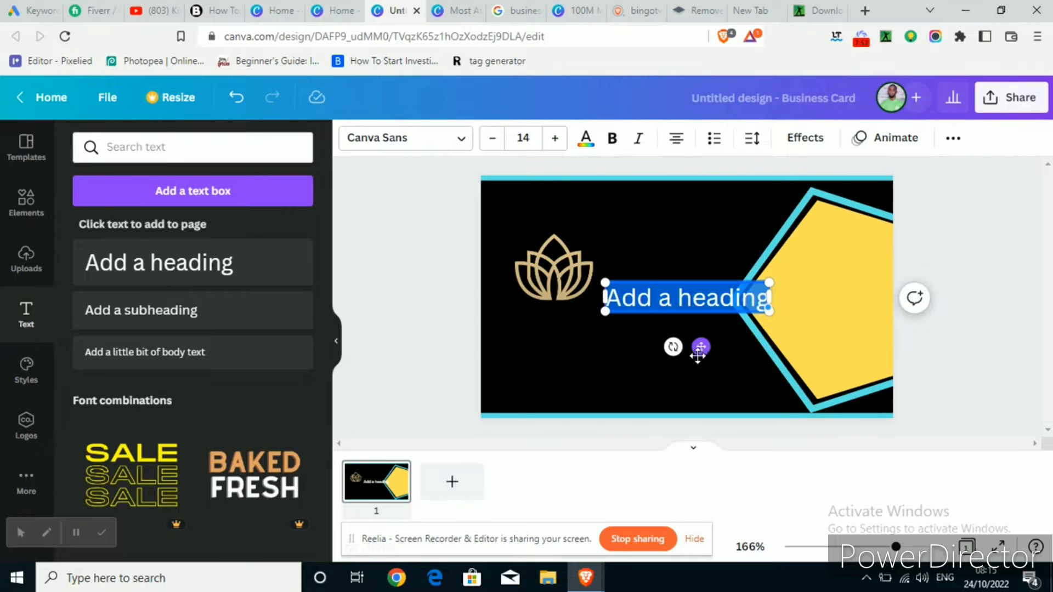
Move the heading near the bottom edge and replace its text with 'C.E.O:' and the owner's name
drag(697, 355, 660, 412)
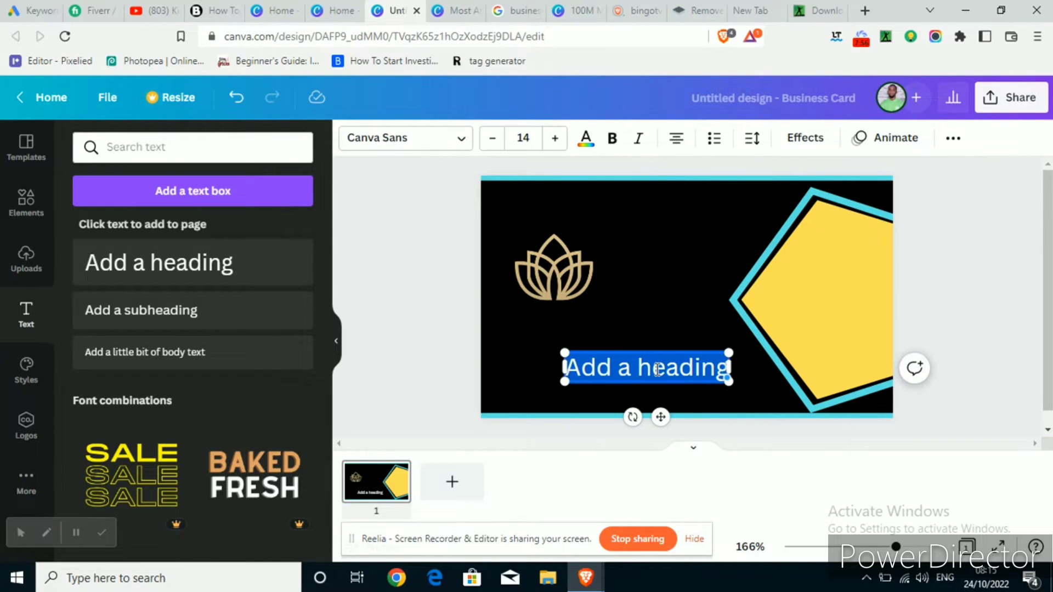
key(BackSpace)
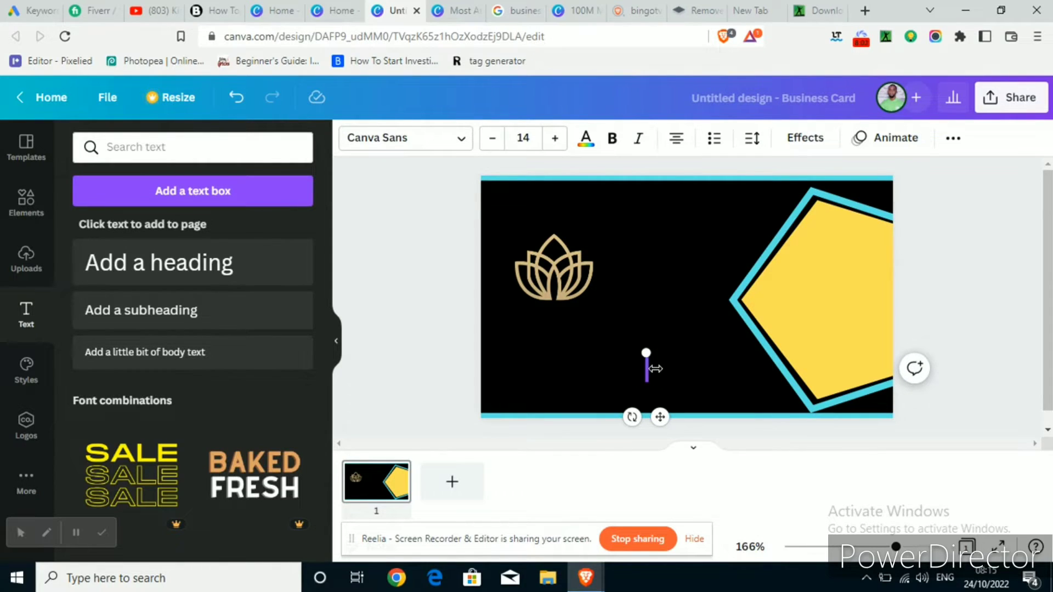
text(C.E)
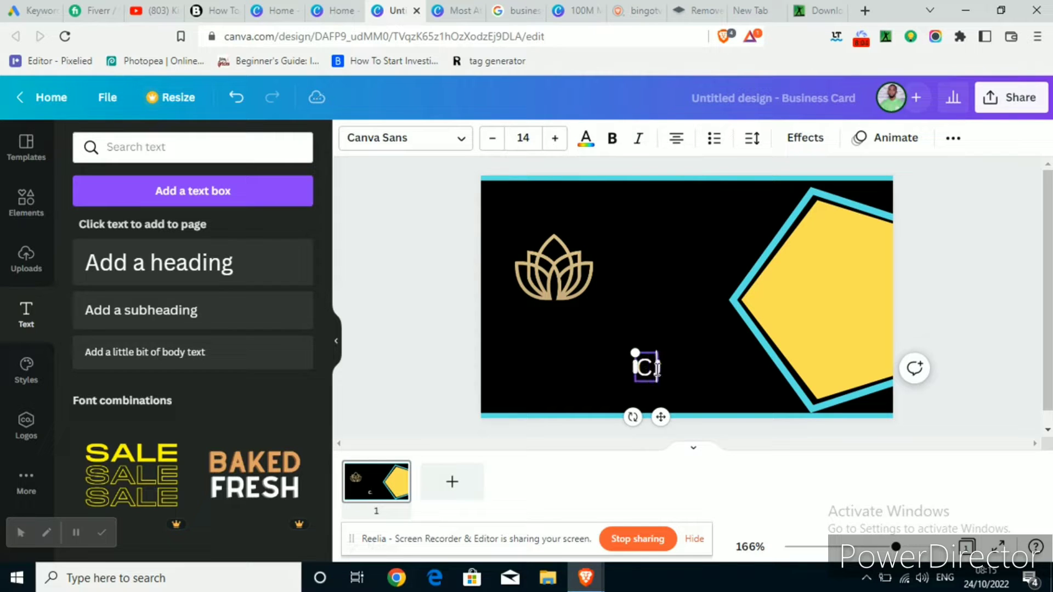
text(.E)
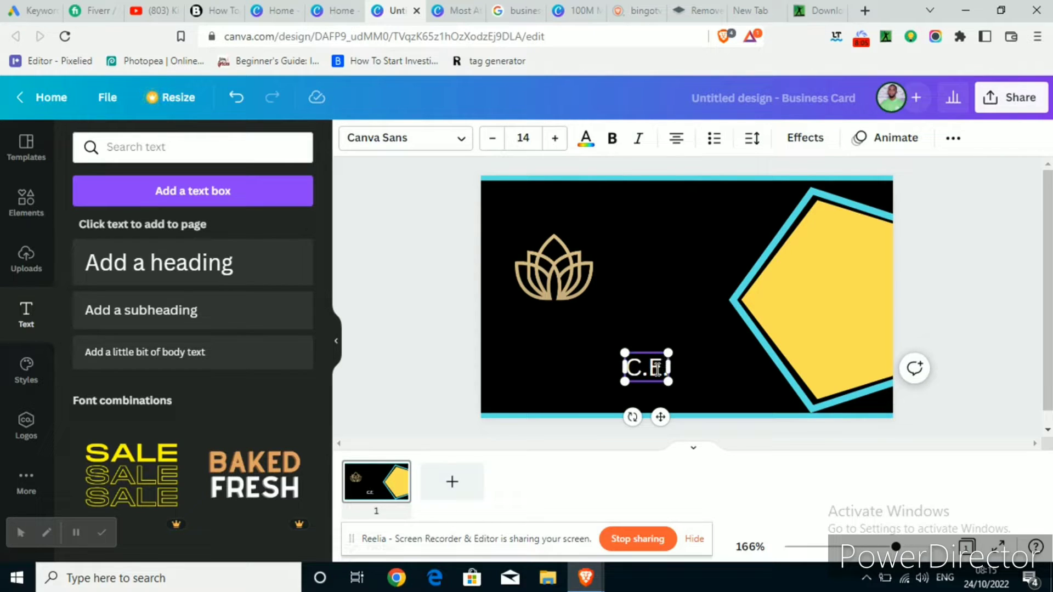
text(O)
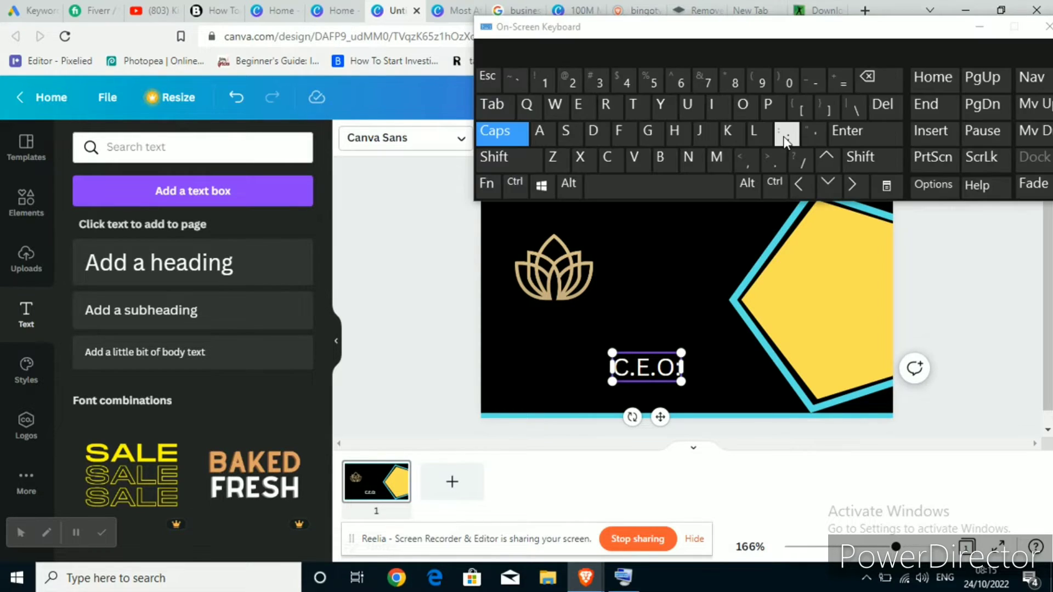
click(785, 134)
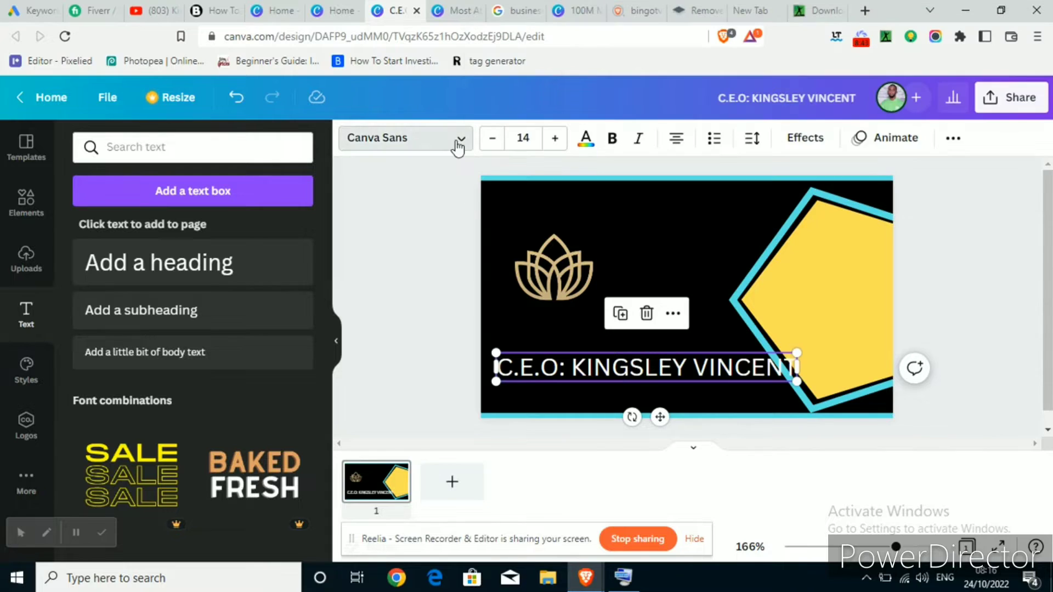
click(458, 138)
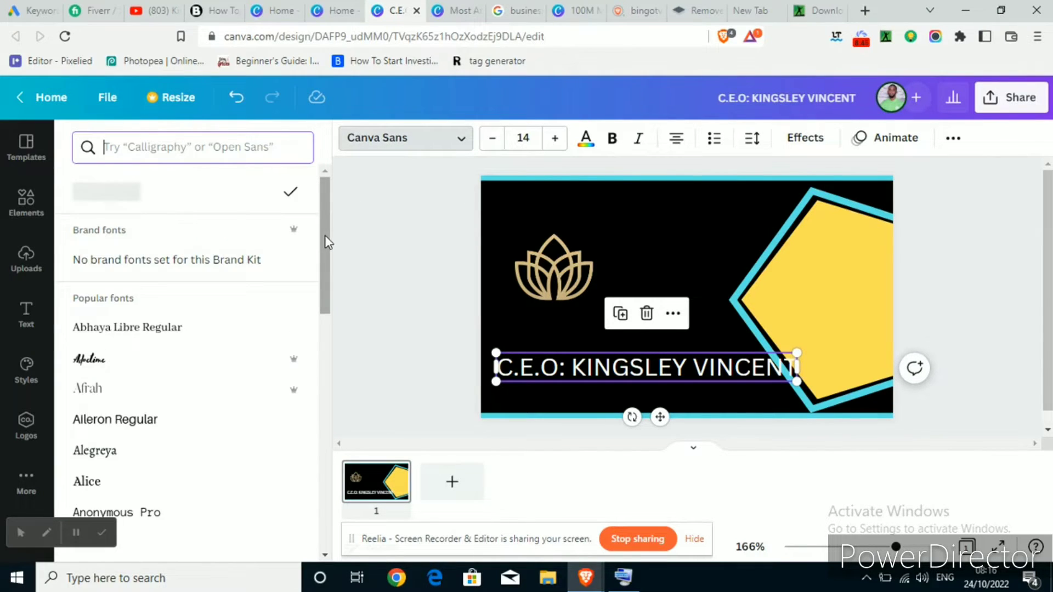
Set the title to Merriweather via a 'MERRI' font search and apply it with Change all
text(MERRI)
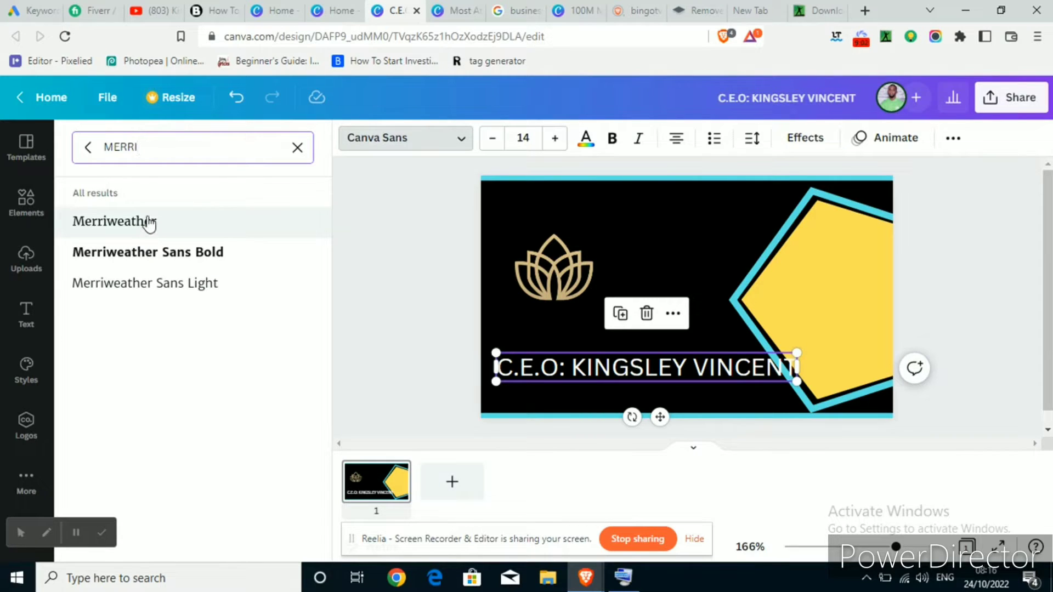
click(149, 224)
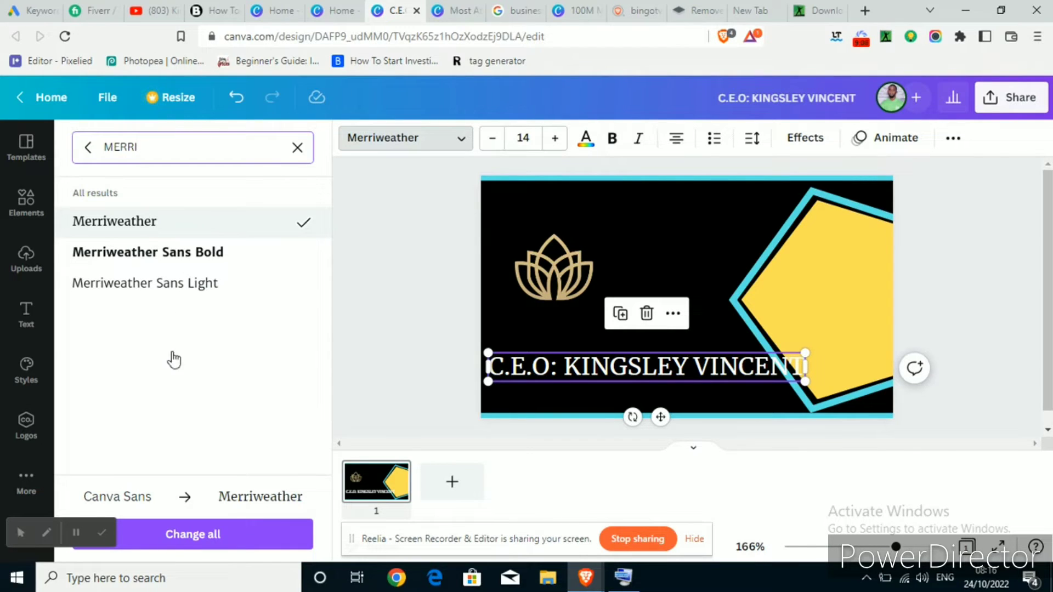
click(199, 537)
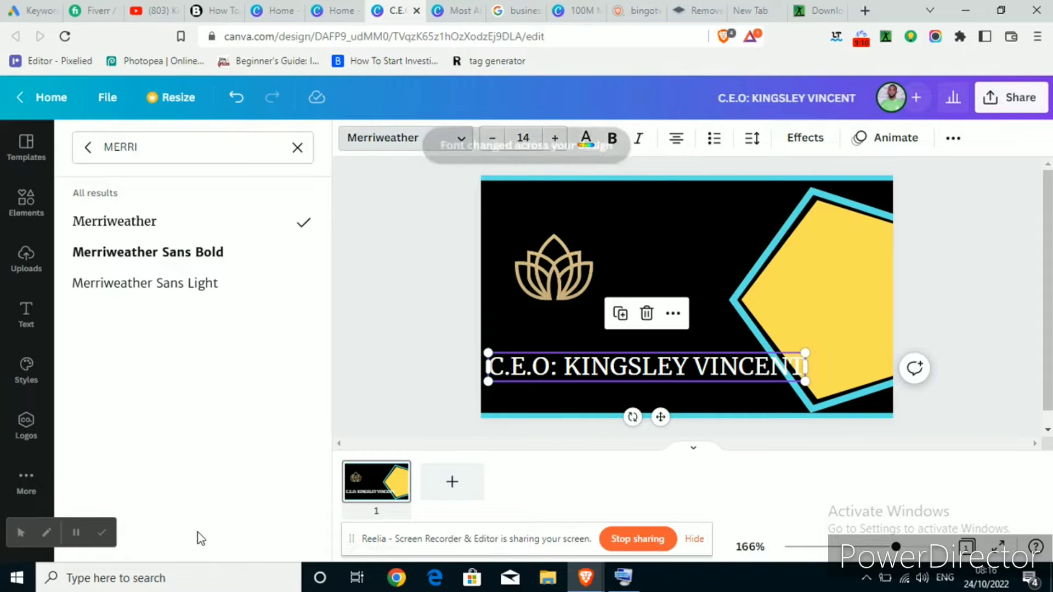
click(430, 242)
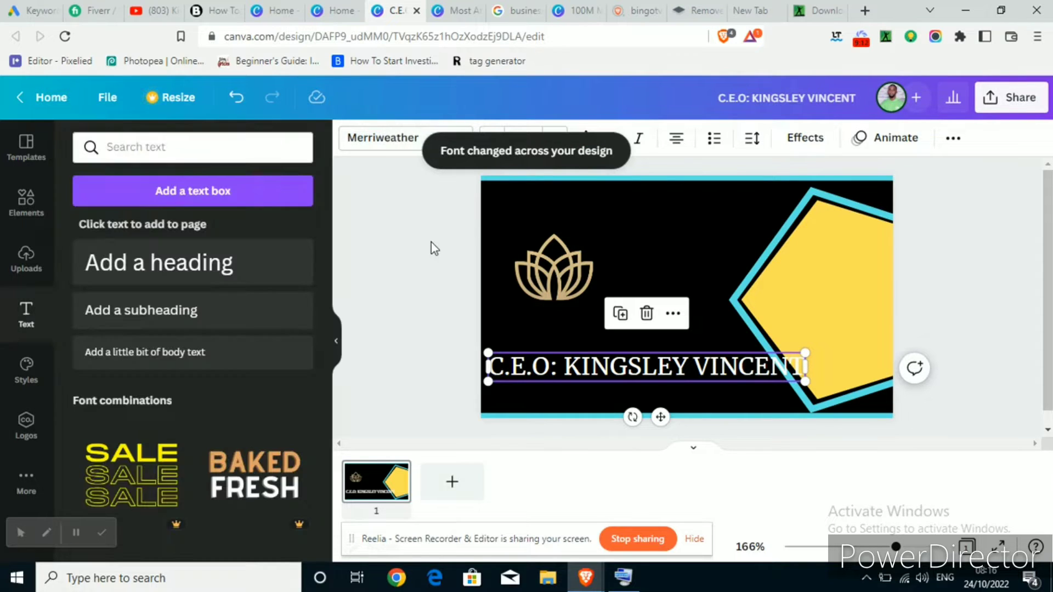
click(431, 242)
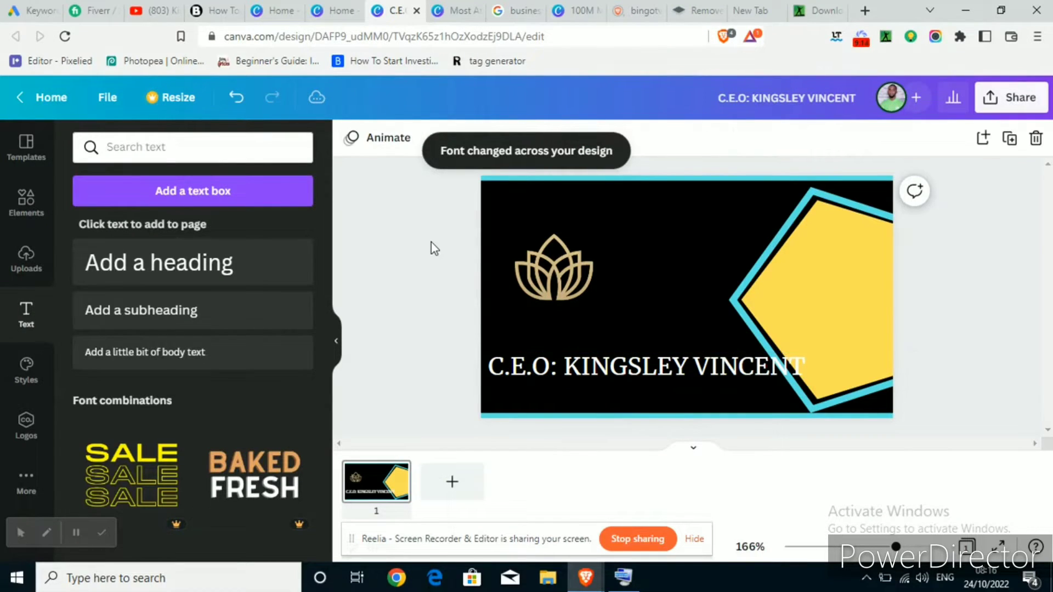
Shrink the C.E.O title text, nudge it into place, and centre the lotus logo above it
click(501, 376)
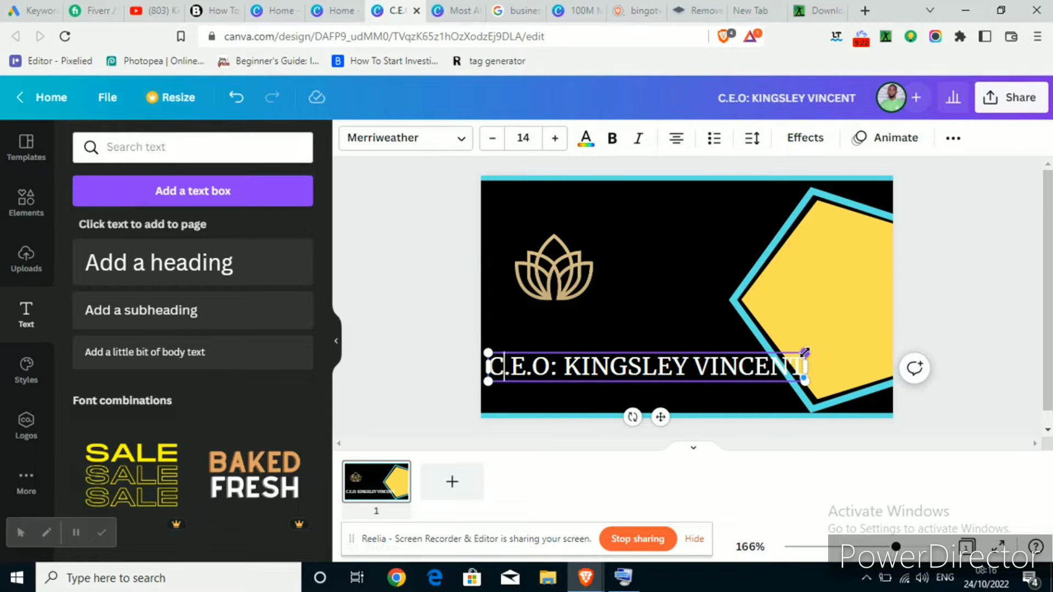
drag(793, 360, 665, 373)
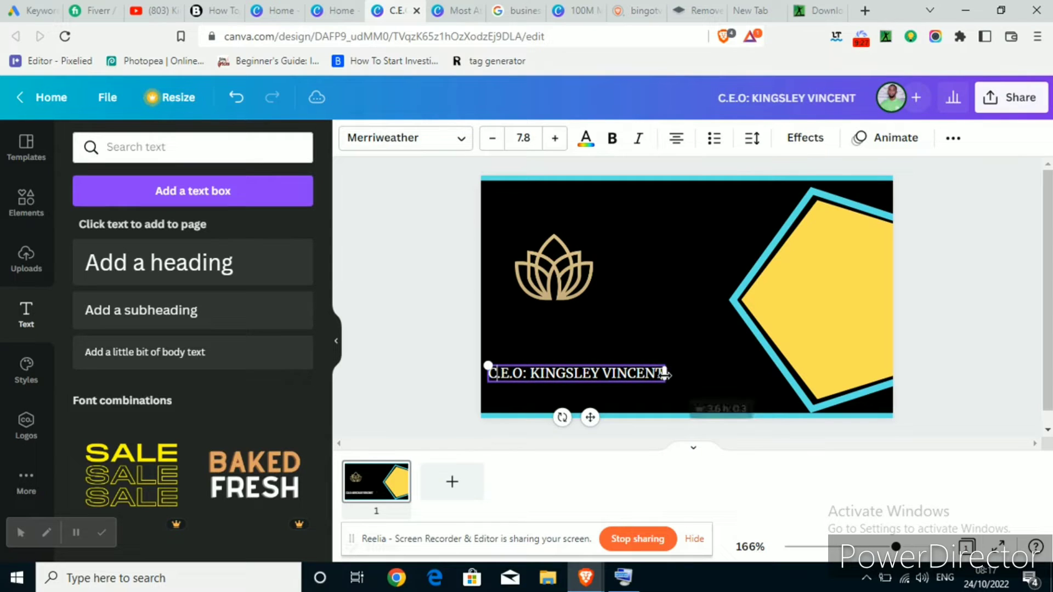
click(406, 289)
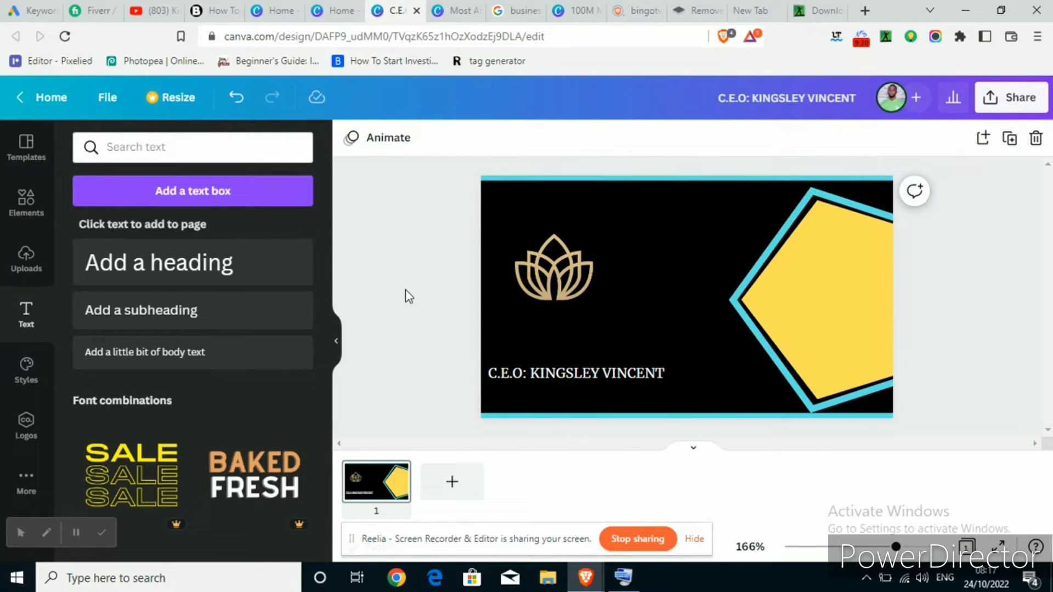
click(556, 371)
key(Right)
key(Right)
key(Right)
key(Right)
key(Right)
key(Right)
key(Right)
key(Right)
key(Right)
key(Right)
key(Right)
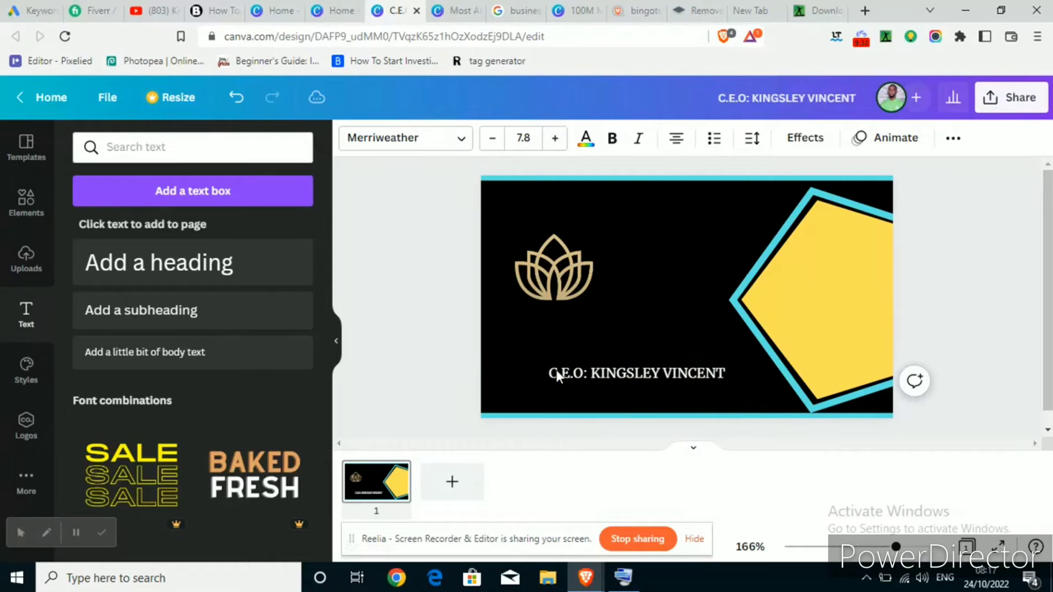
key(Left)
key(Left)
key(Left)
key(Left)
key(Left)
key(Left)
key(Left)
key(Left)
key(Left)
key(Left)
key(Left)
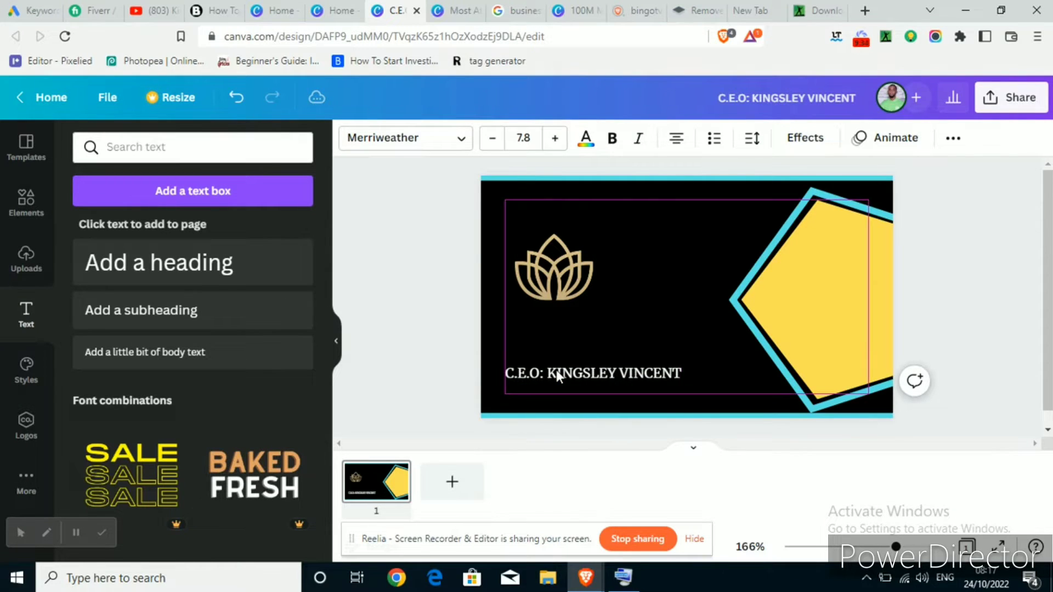
key(Right)
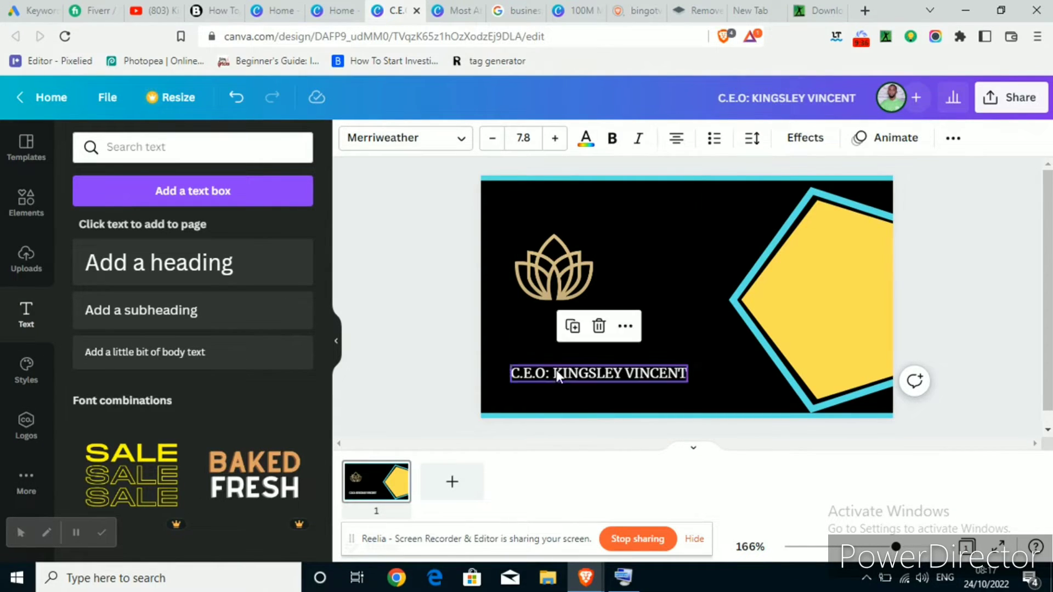
key(Up)
key(Up)
key(Up)
key(Up)
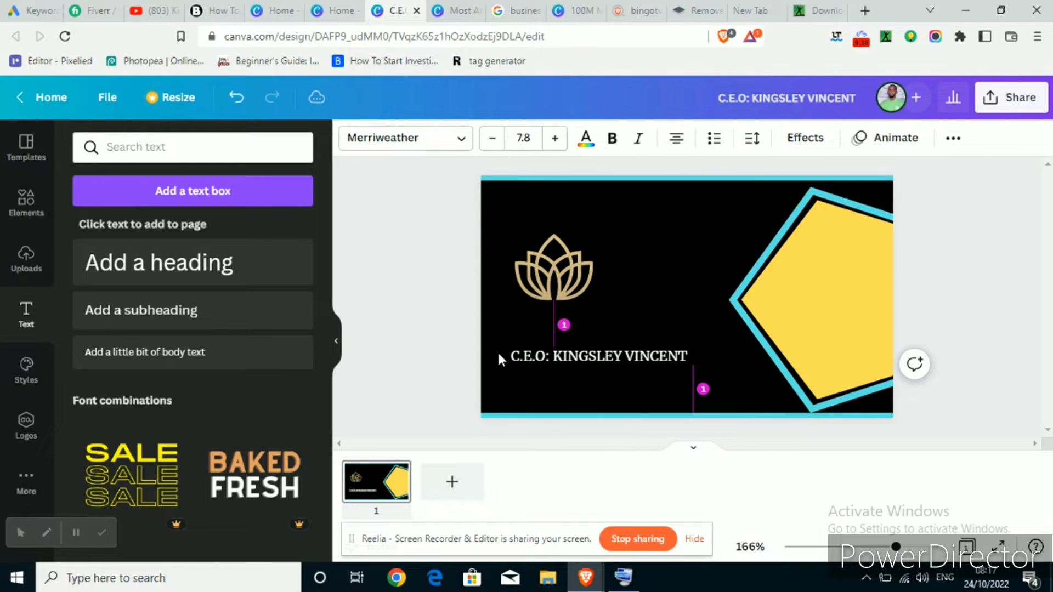
click(408, 318)
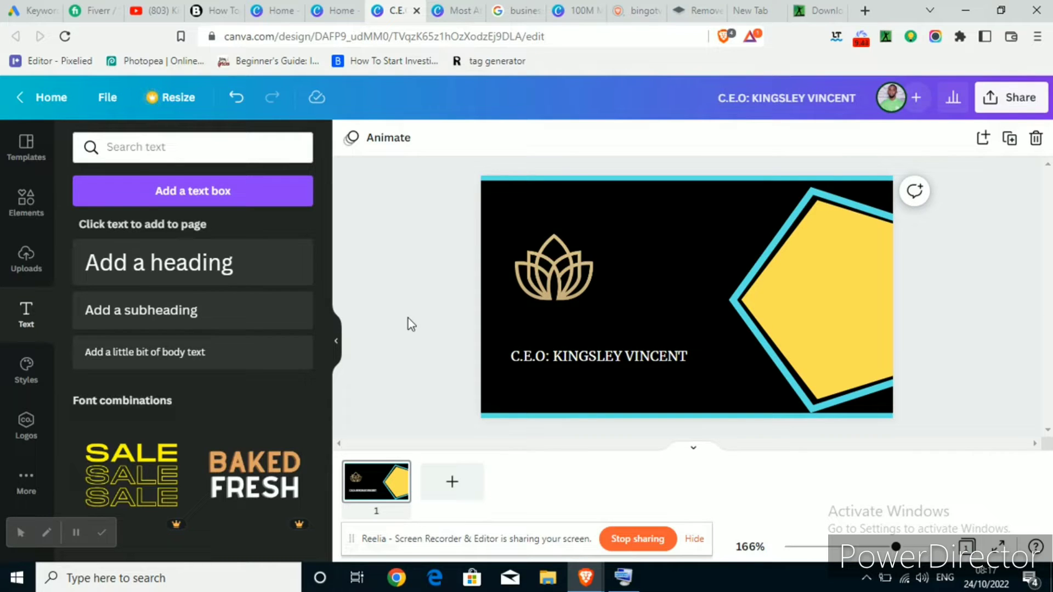
drag(548, 277, 589, 287)
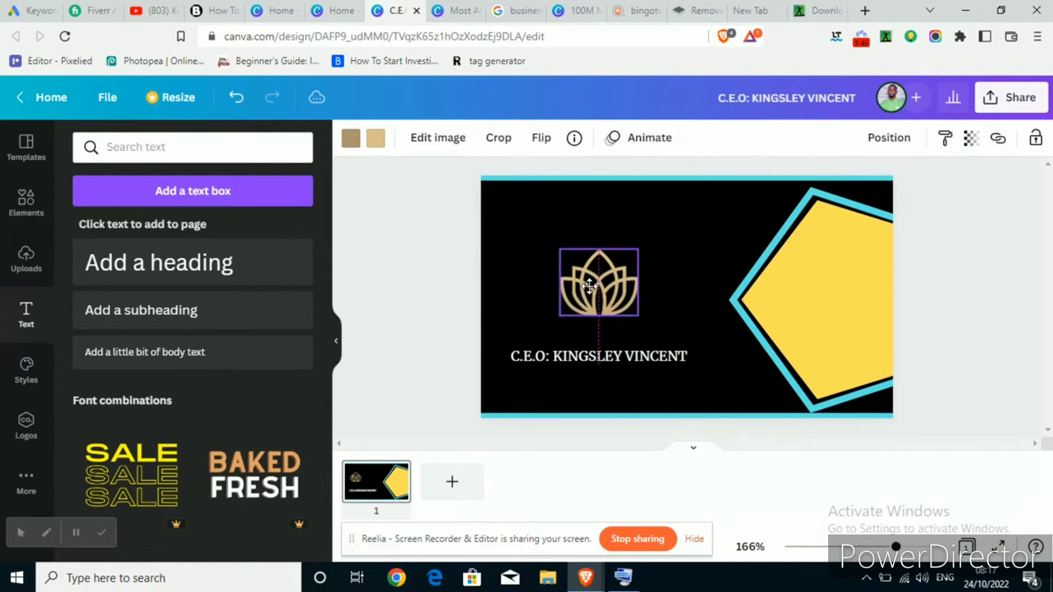
Add a second blank page after the front design for the card's back
click(418, 239)
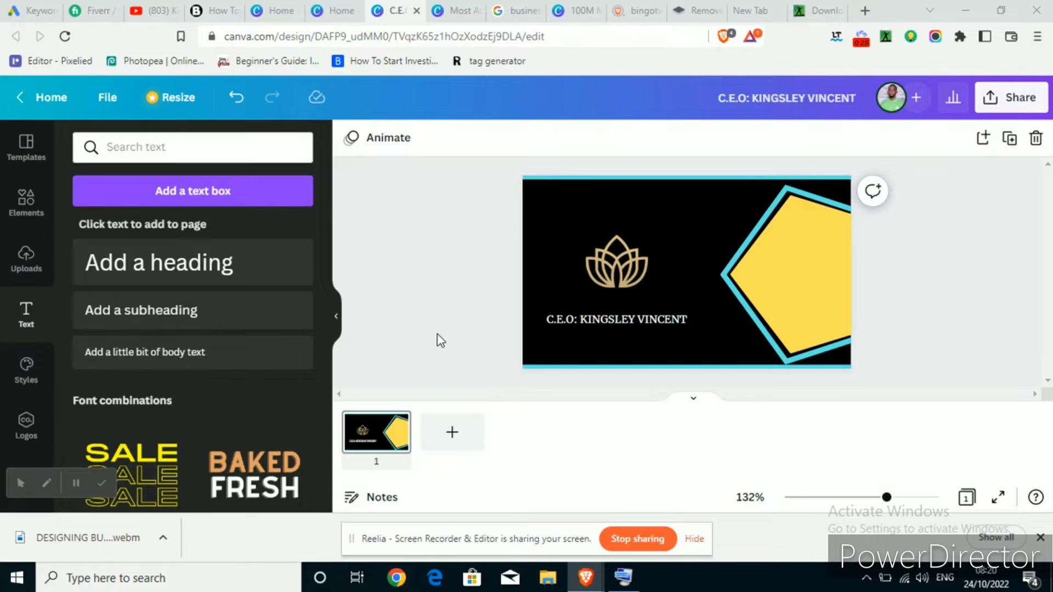
click(462, 447)
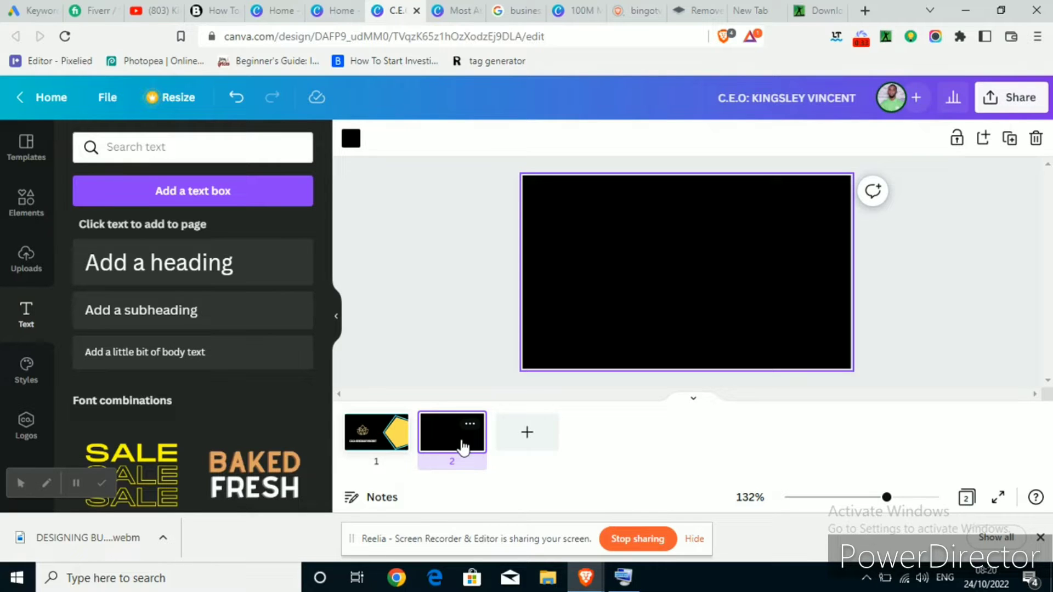
Search the Elements library for 'CIRCLE' in place of the previous search term
click(29, 211)
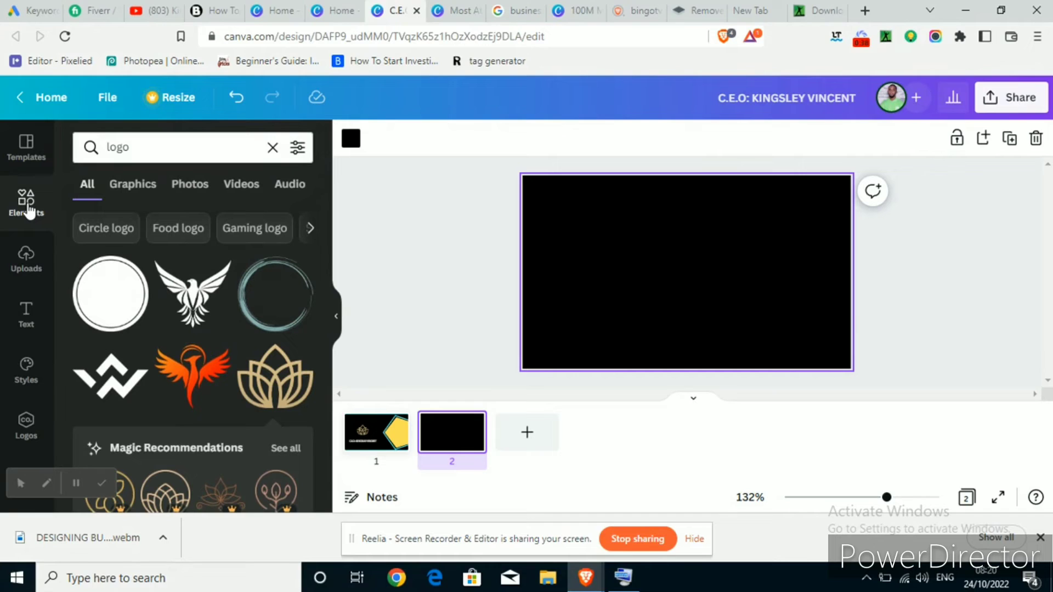
double_click(134, 147)
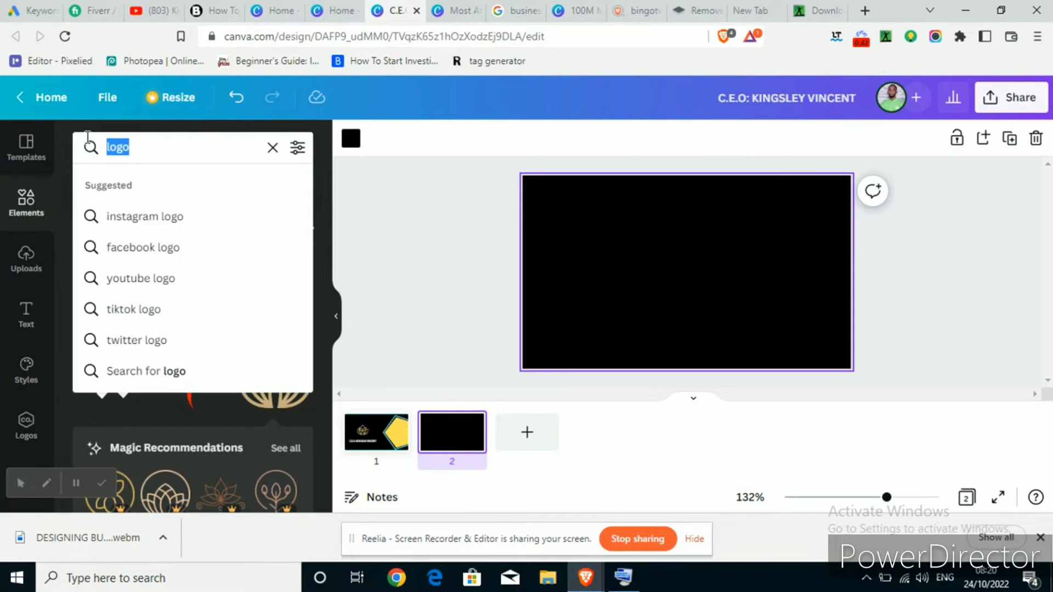
text(CIRCLE)
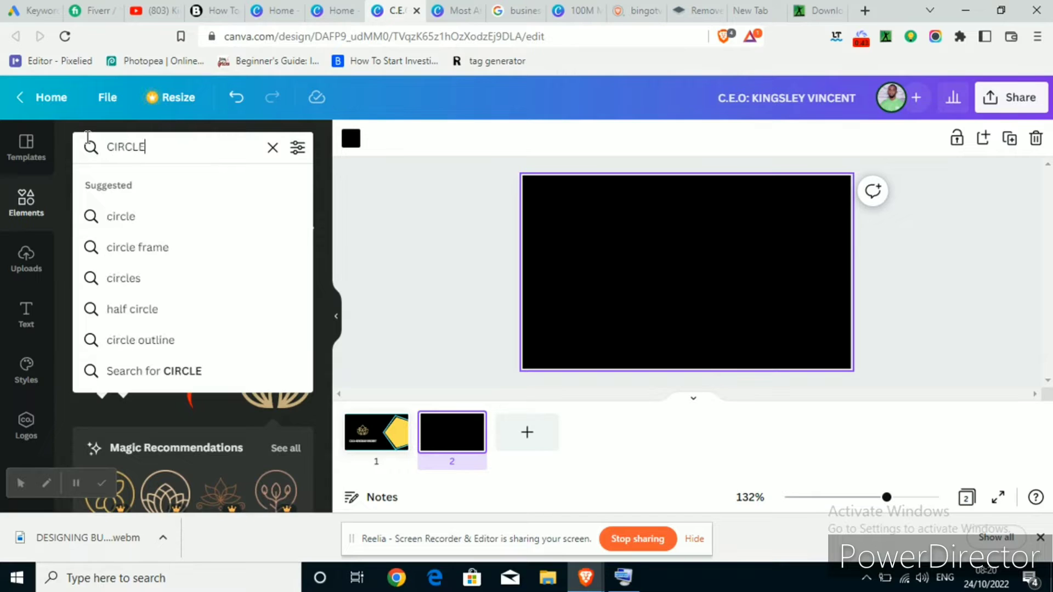
key(Return)
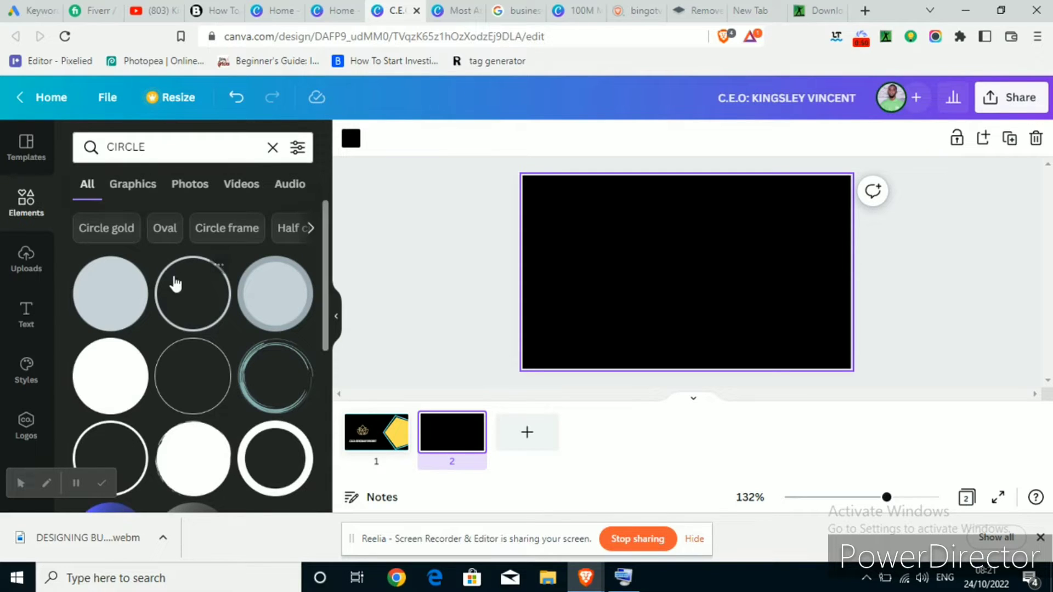
Add the first circle result, enlarge it and shift it left so it overhangs the page edge
click(108, 288)
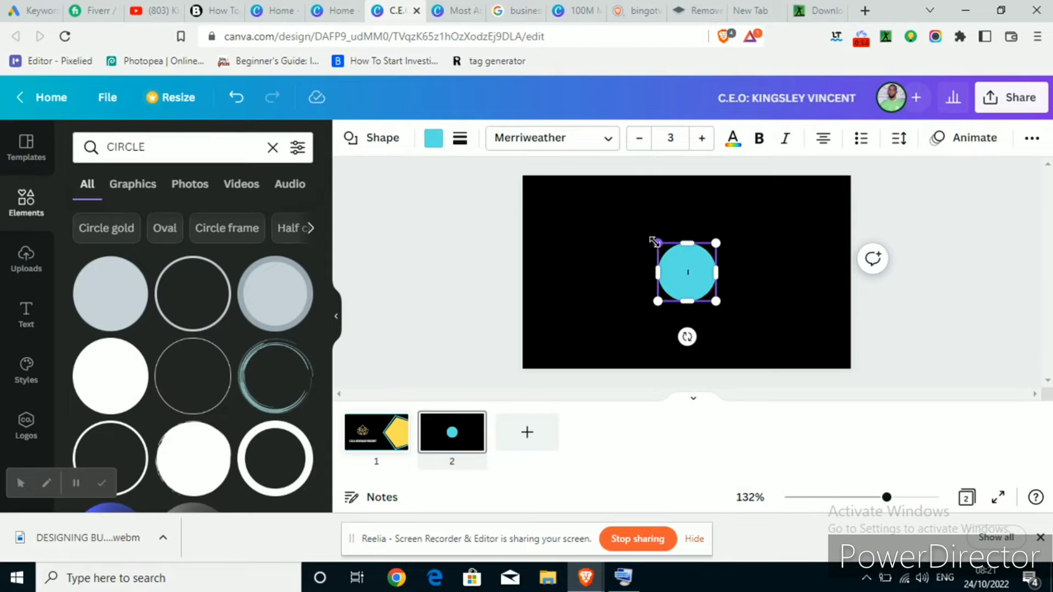
drag(657, 244, 513, 104)
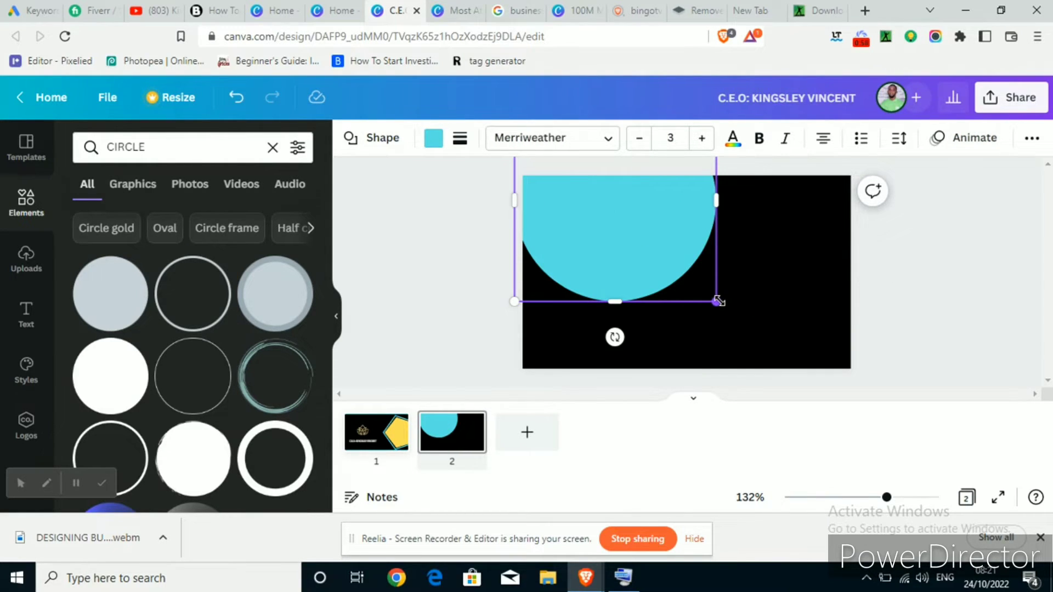
drag(716, 301, 790, 430)
drag(604, 278, 479, 313)
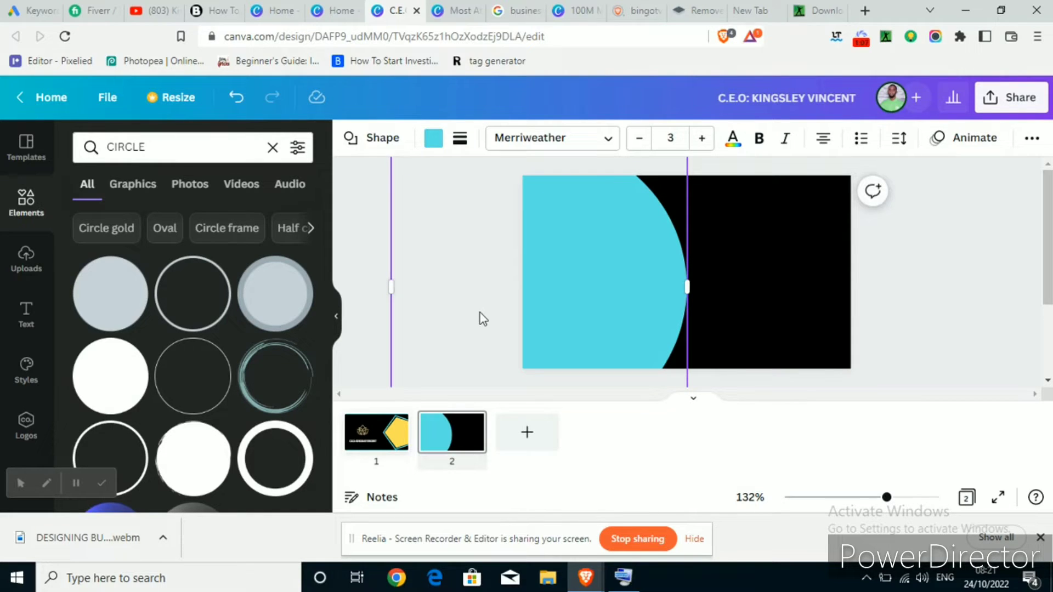
click(370, 233)
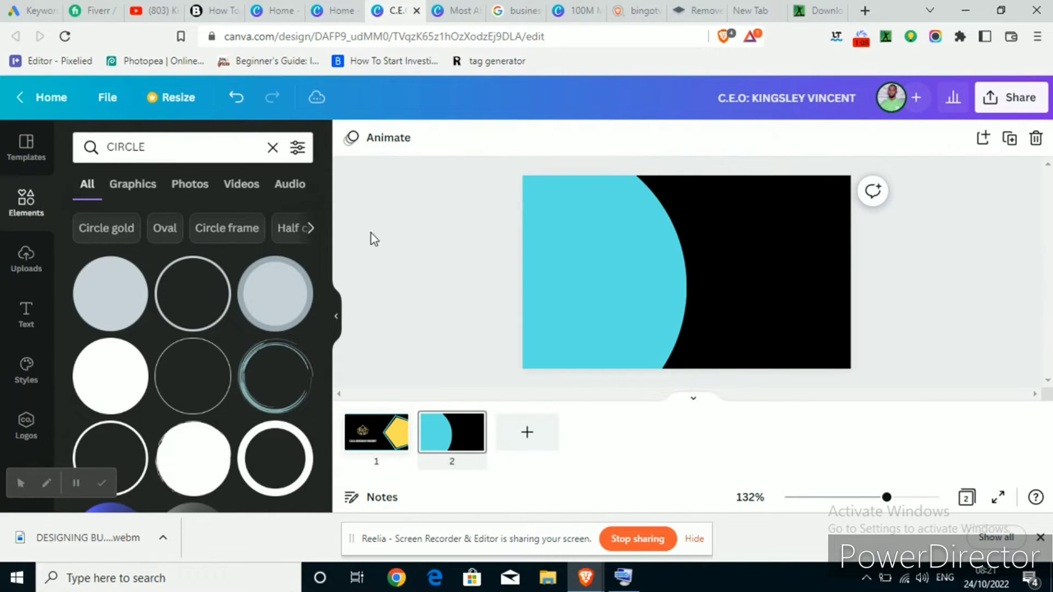
click(557, 261)
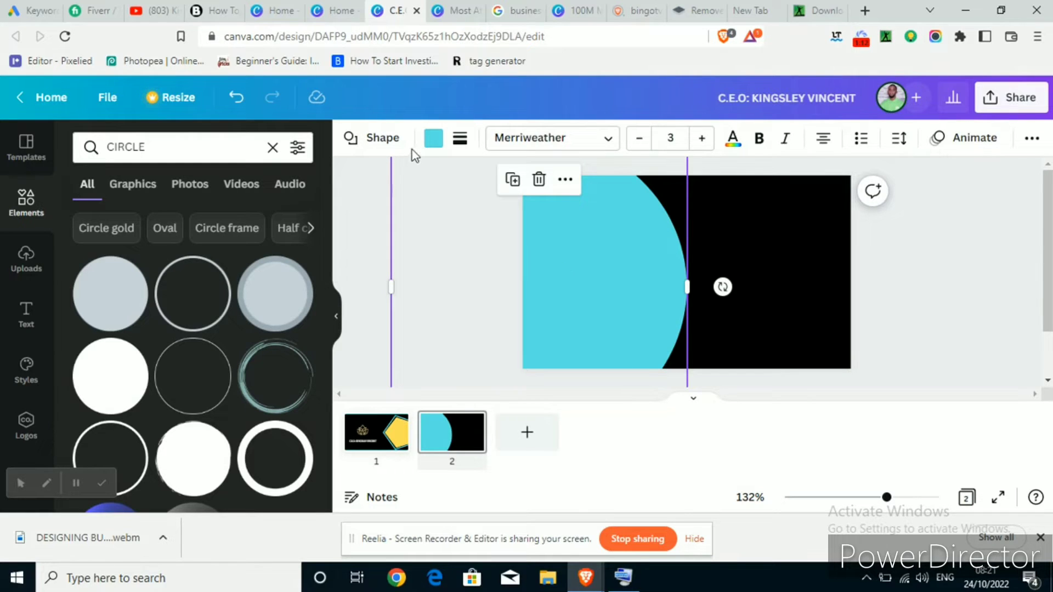
Recolour the circle yellow and duplicate it
click(433, 139)
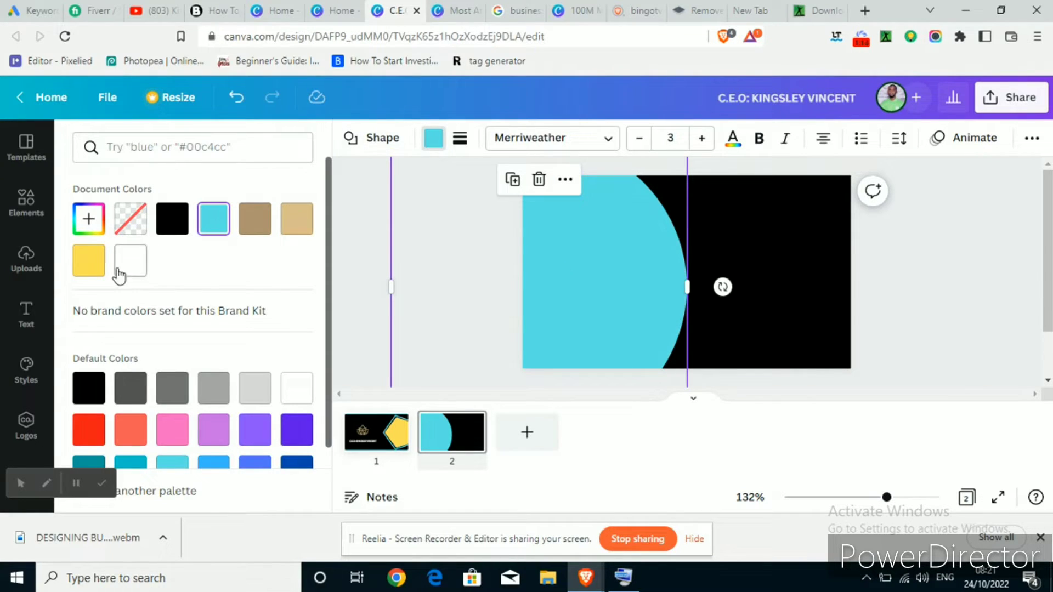
click(91, 268)
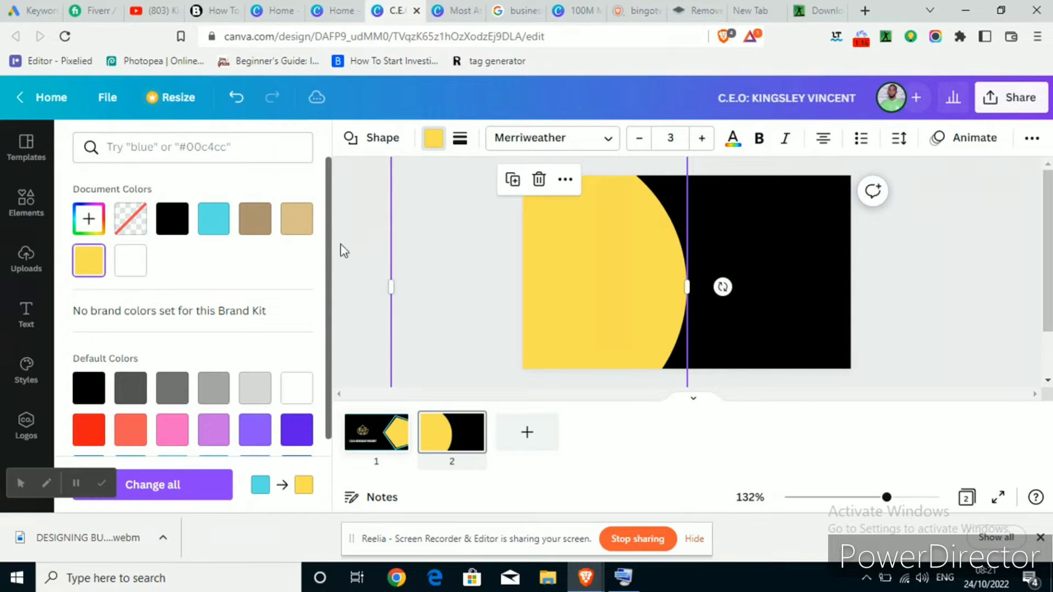
click(363, 252)
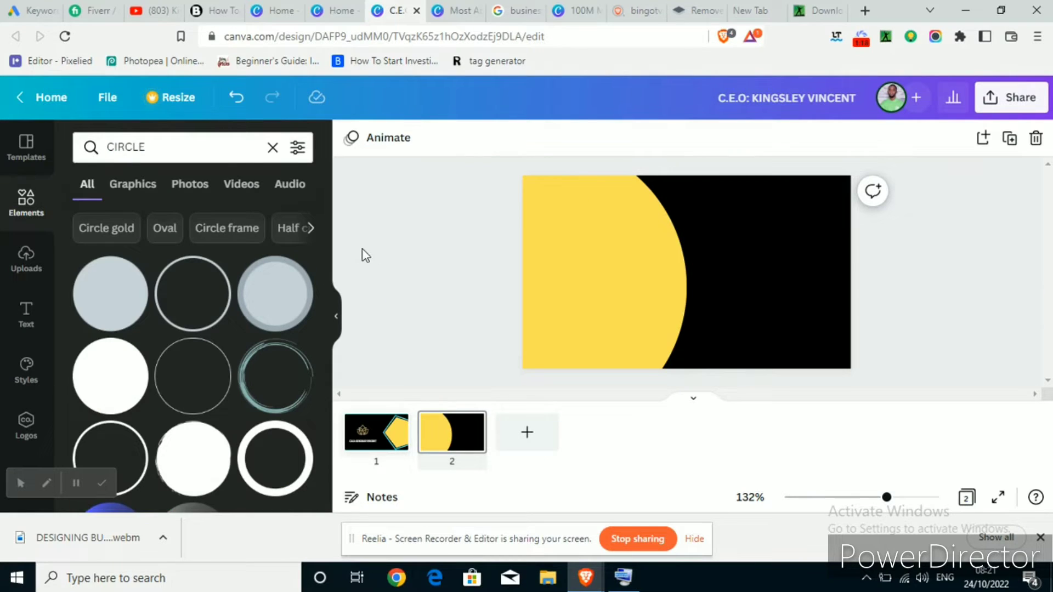
click(604, 226)
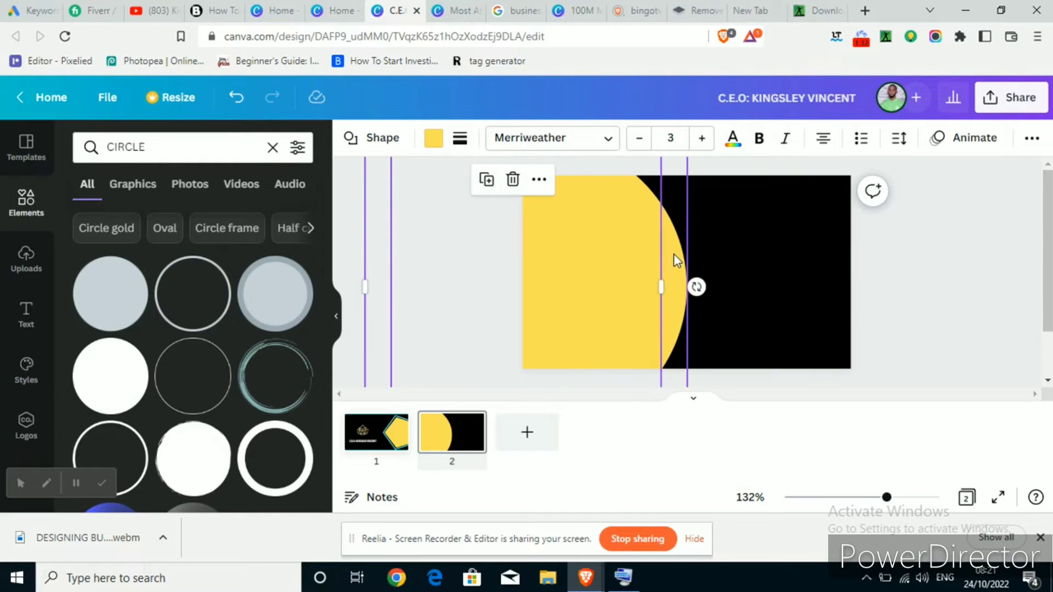
click(597, 255)
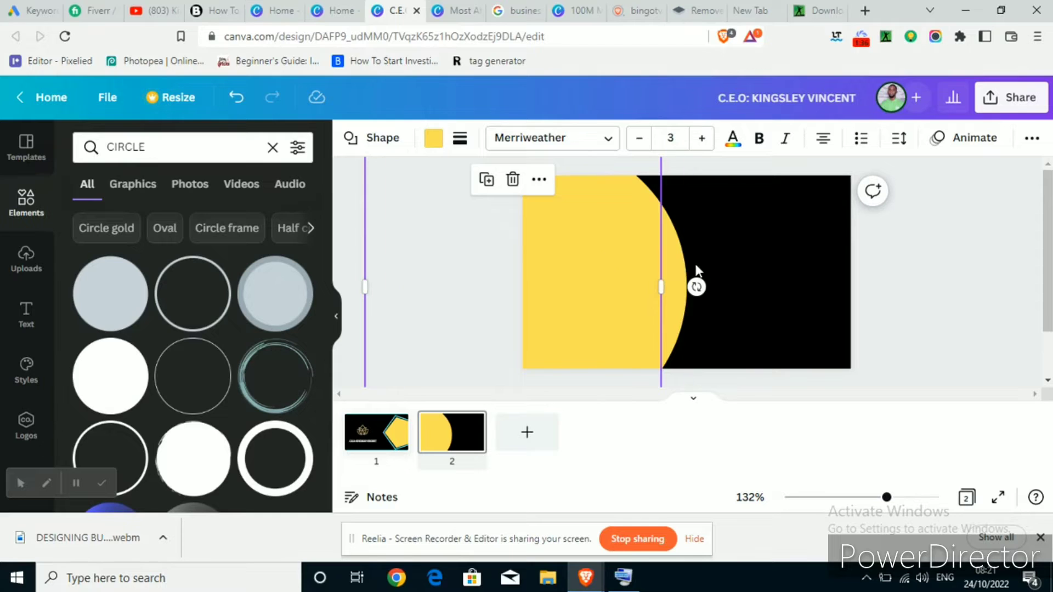
key(ctrl+z)
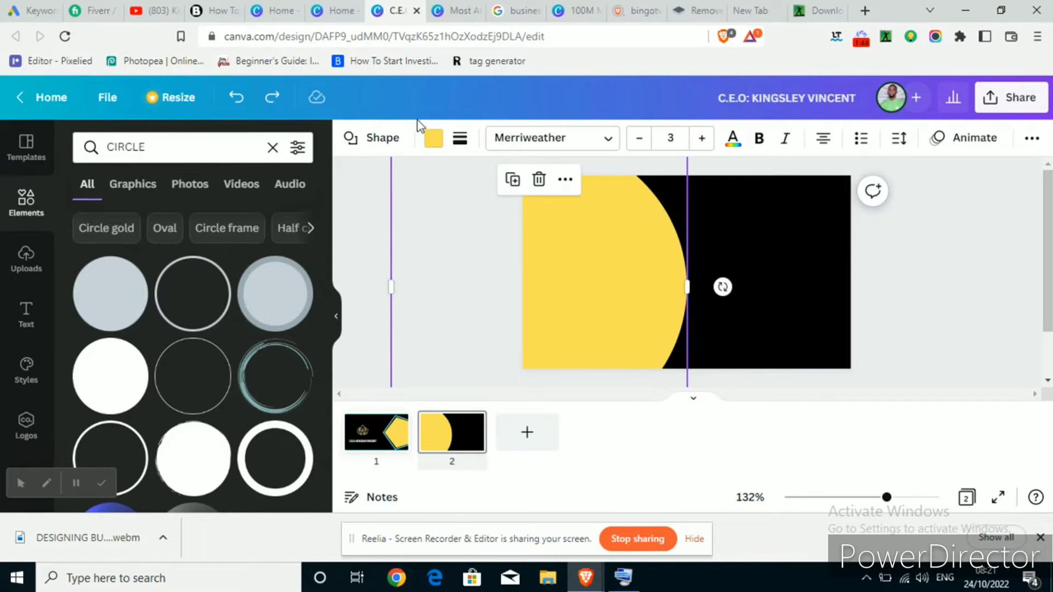
Make the copy cyan, then nudge the front yellow circle slightly left
click(433, 138)
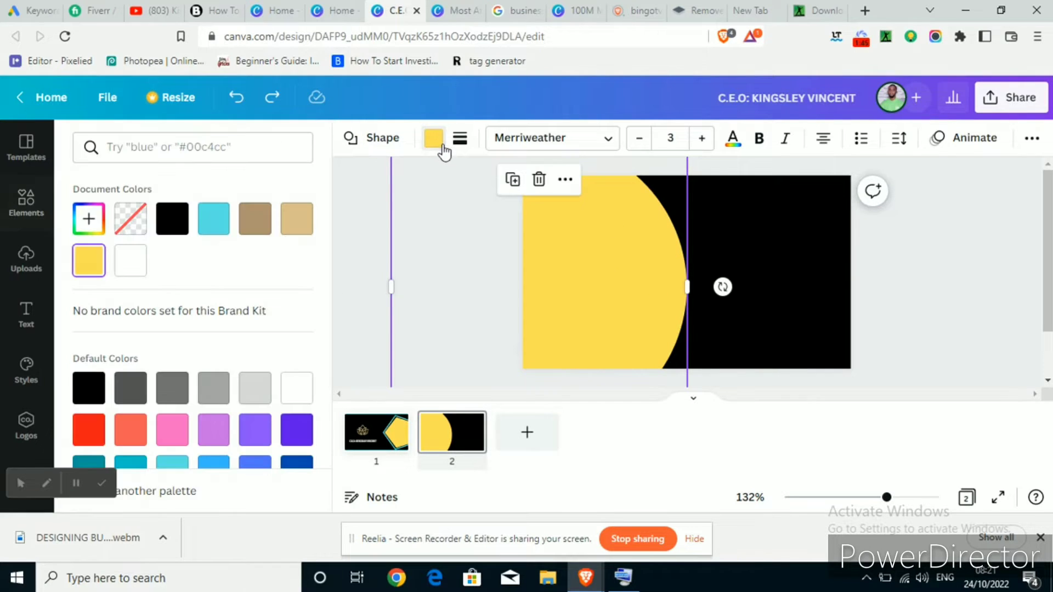
click(212, 229)
key(Escape)
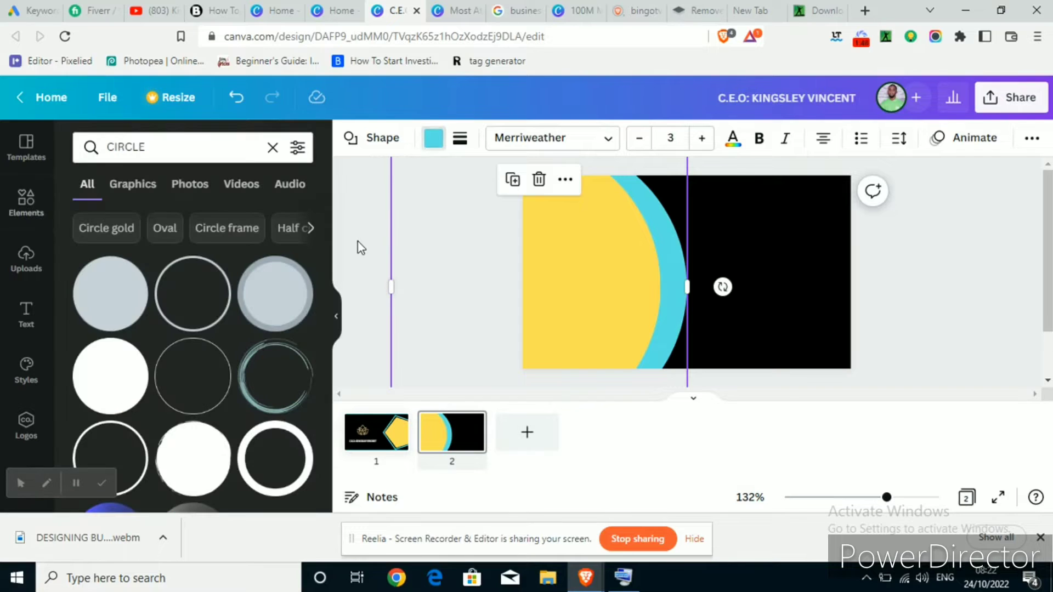
click(357, 245)
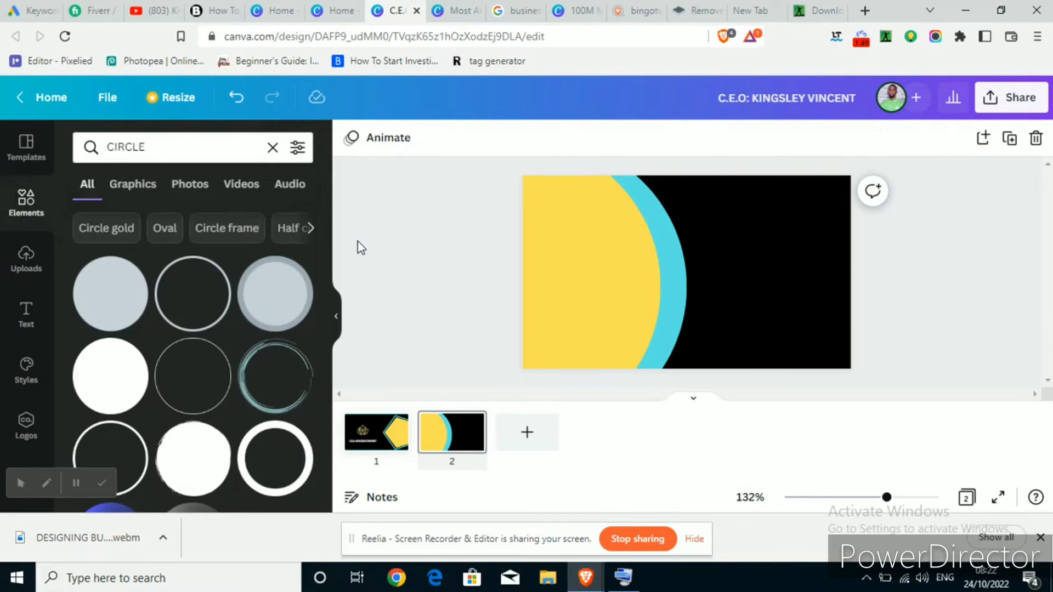
click(588, 247)
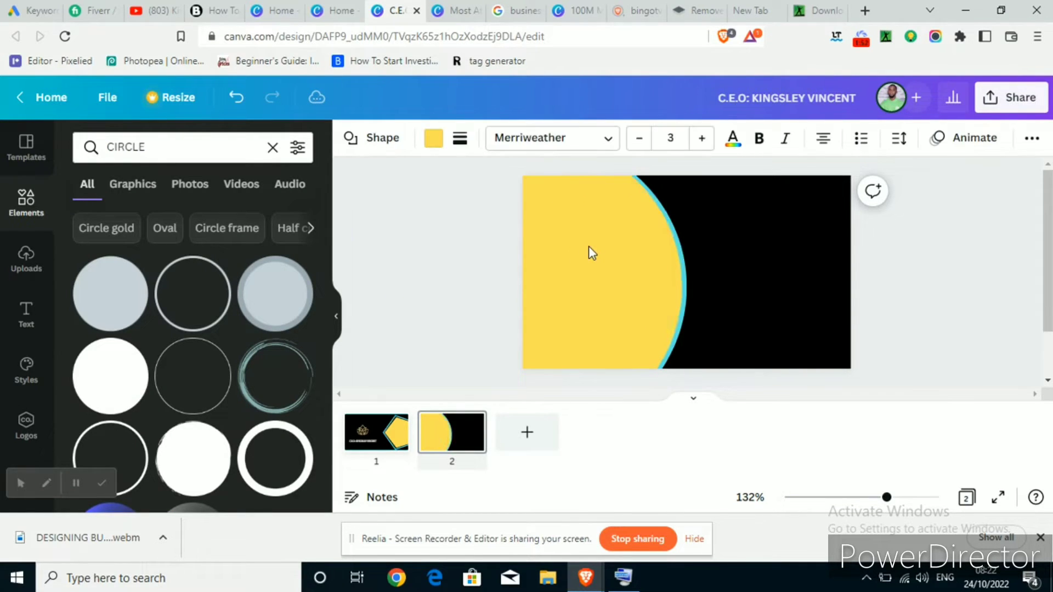
key(Left)
key(Left)
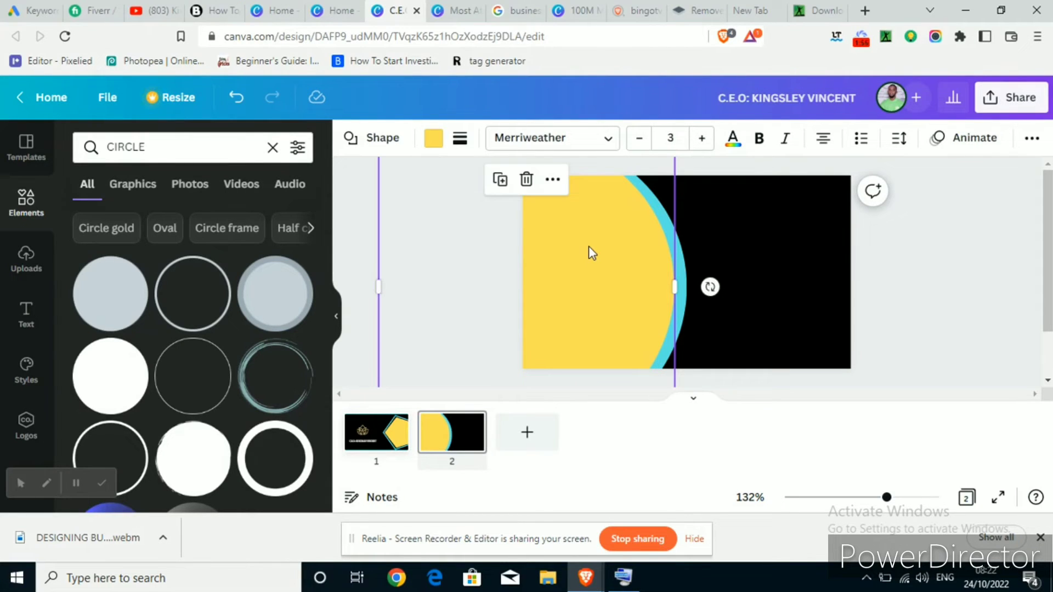
Shift the yellow circle to even the cyan rim, then pick up the lotus logo from the front page
drag(587, 246, 588, 223)
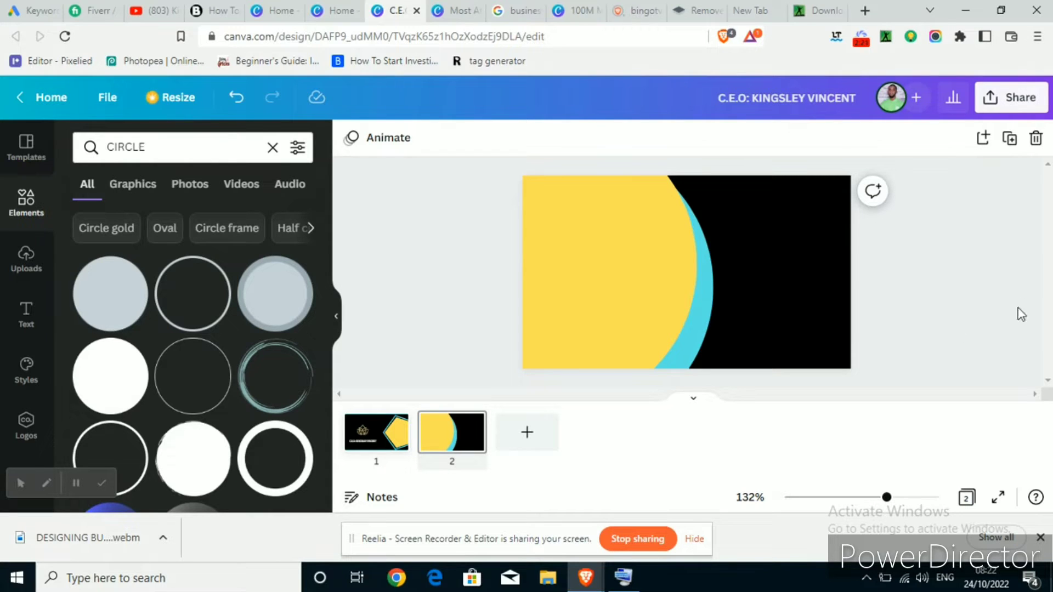
click(382, 438)
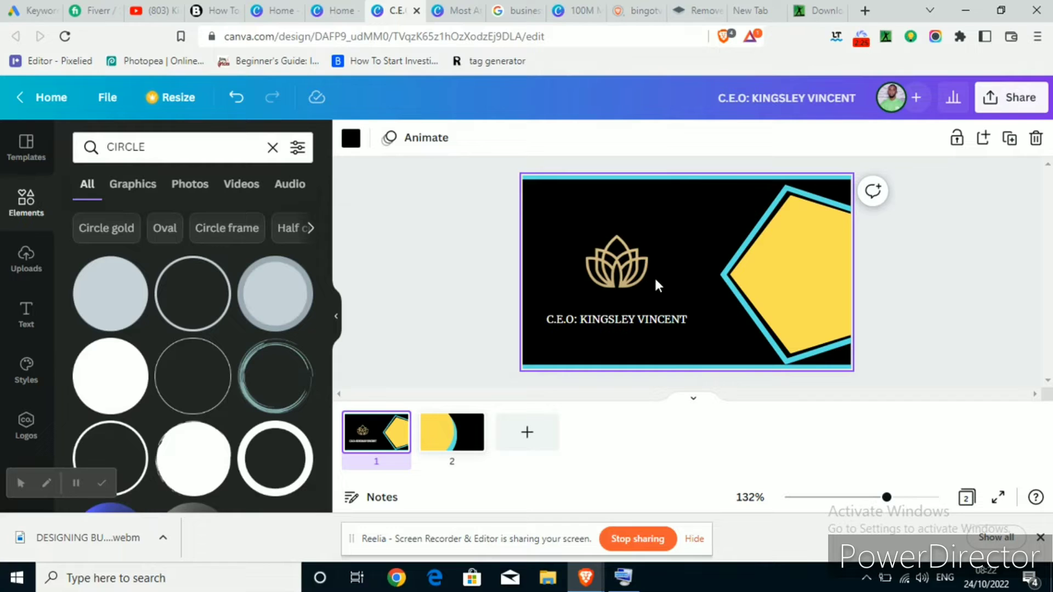
click(601, 258)
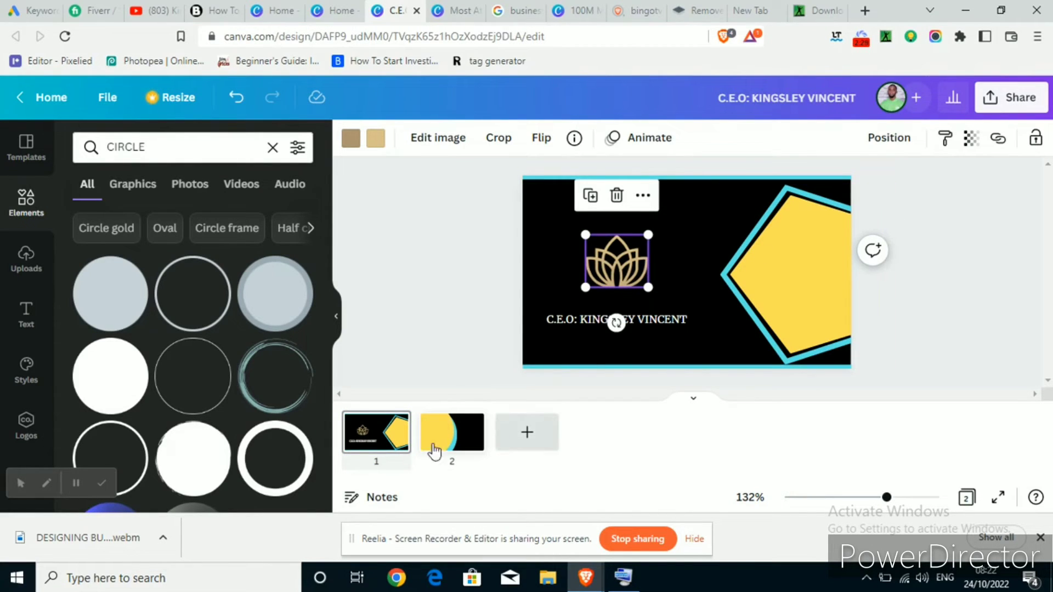
click(431, 447)
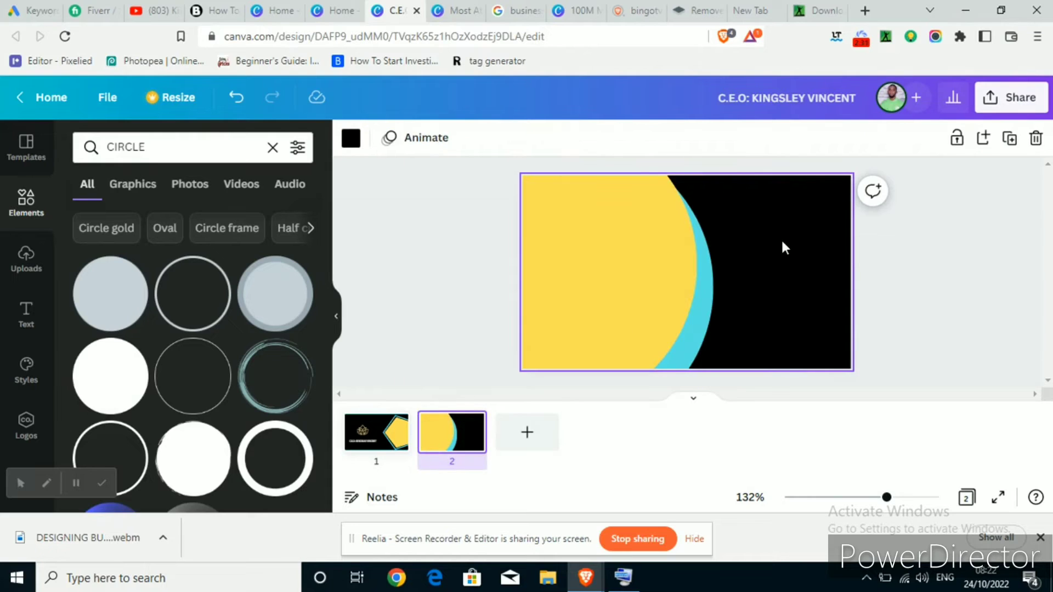
Paste the lotus logo onto page 2 and position it in the black area's upper right
key(ctrl+v)
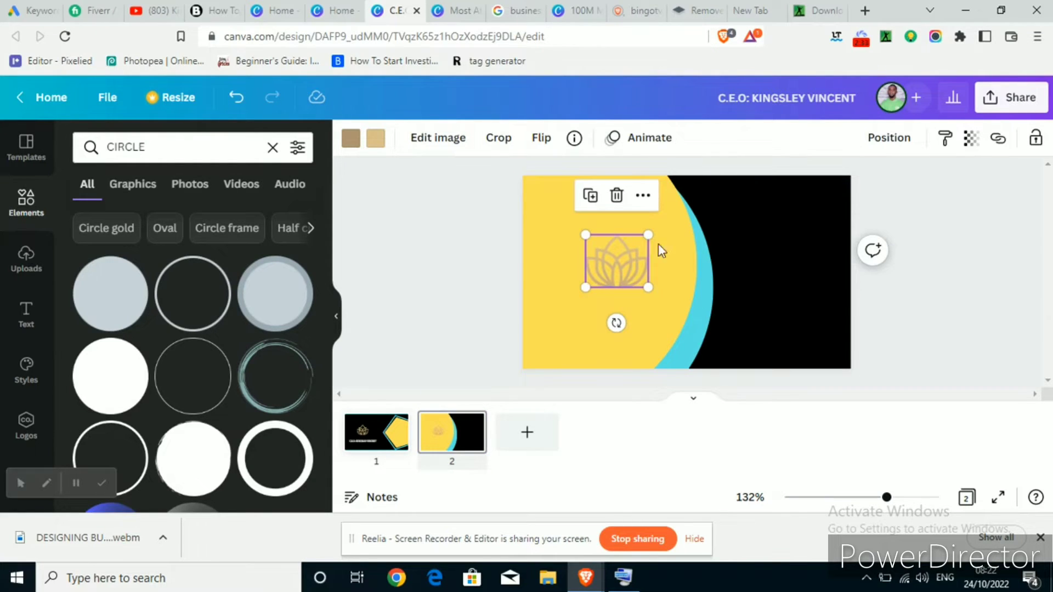
drag(635, 271, 798, 244)
key(Right)
key(Right)
key(Right)
key(Right)
key(Right)
key(Right)
key(Right)
key(Right)
key(Right)
key(Right)
key(Right)
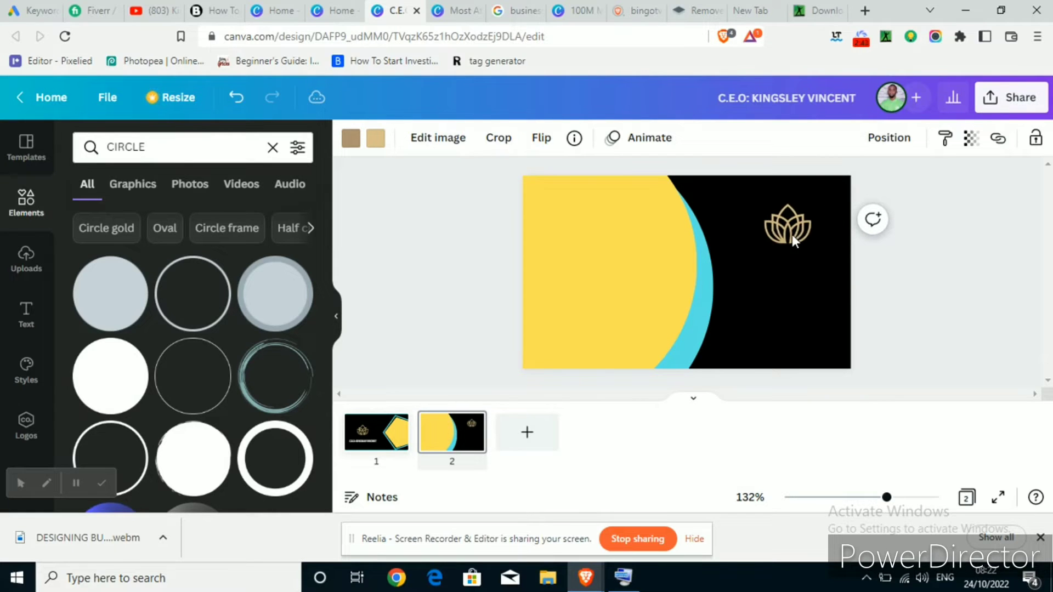
key(Left)
key(Left)
key(Left)
key(Left)
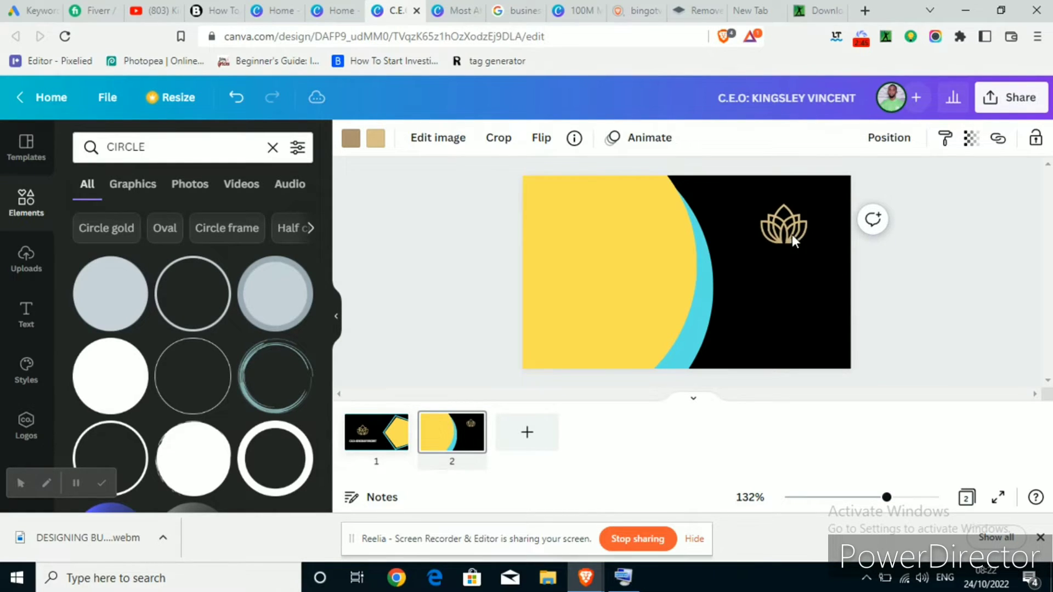
click(21, 323)
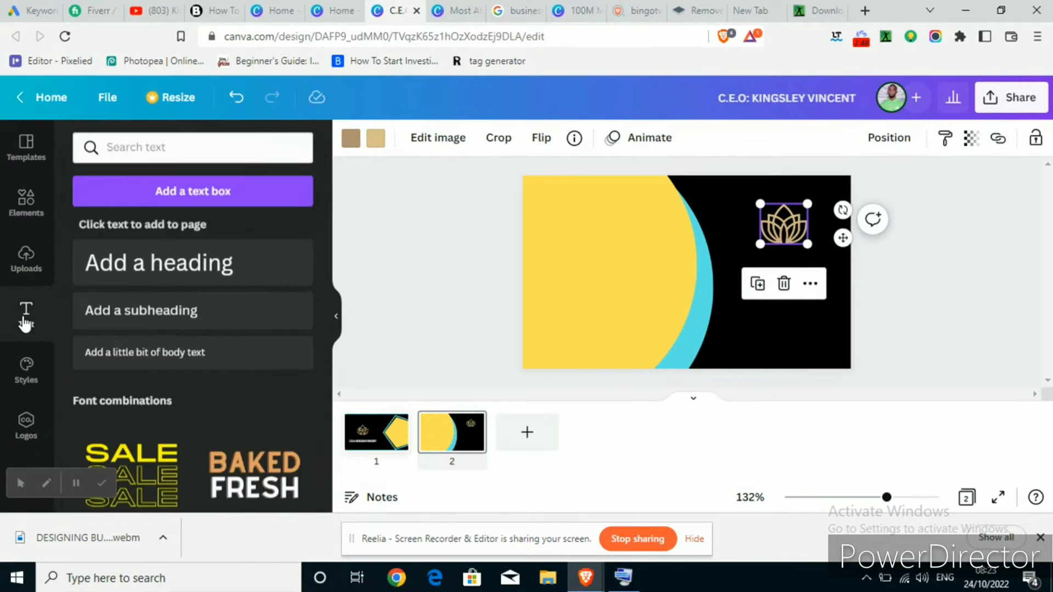
Add a heading reading 'ALMOND GROUP', shrink it and place it under the logo
click(199, 257)
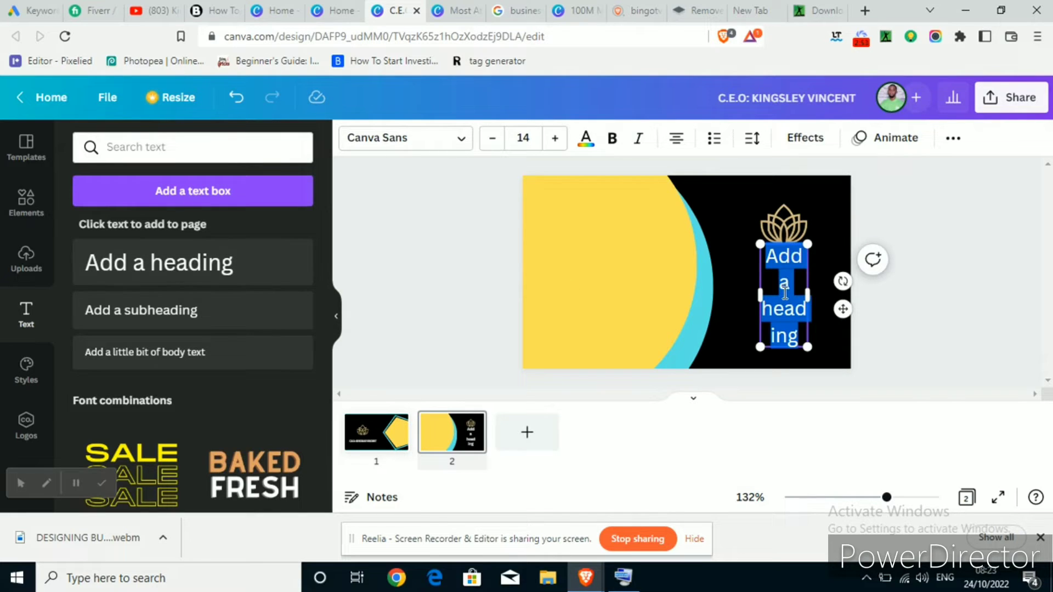
text(ALMOND GROUP)
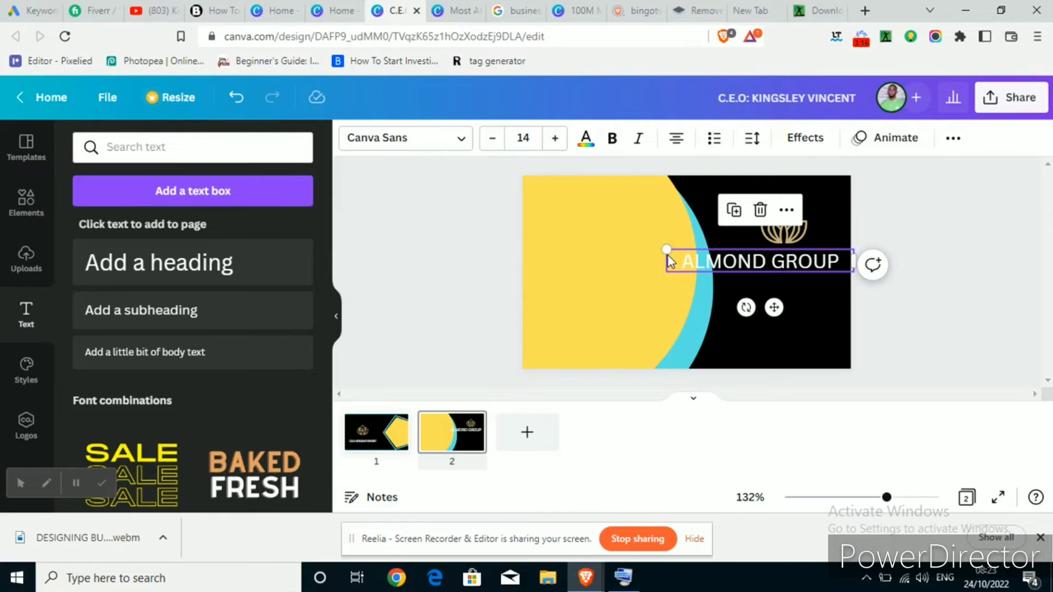
drag(665, 249, 733, 271)
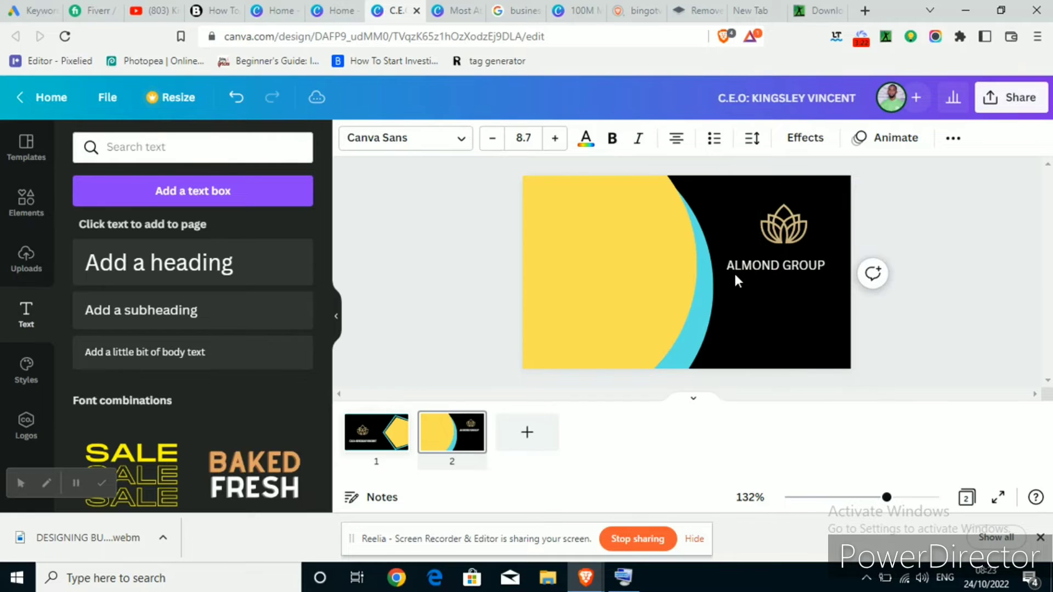
key(Up)
key(Up)
key(Up)
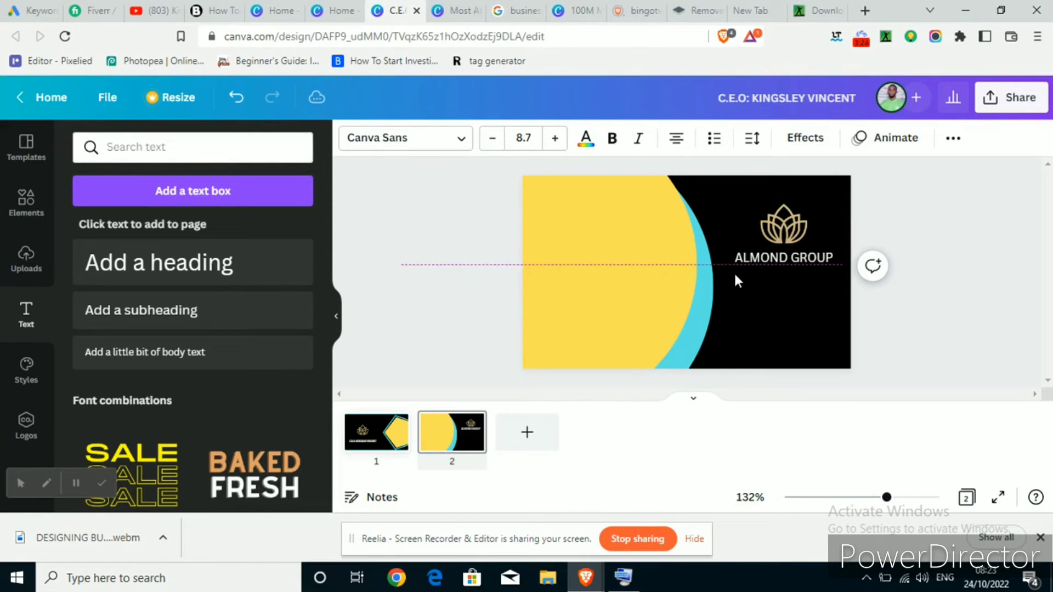
key(Down)
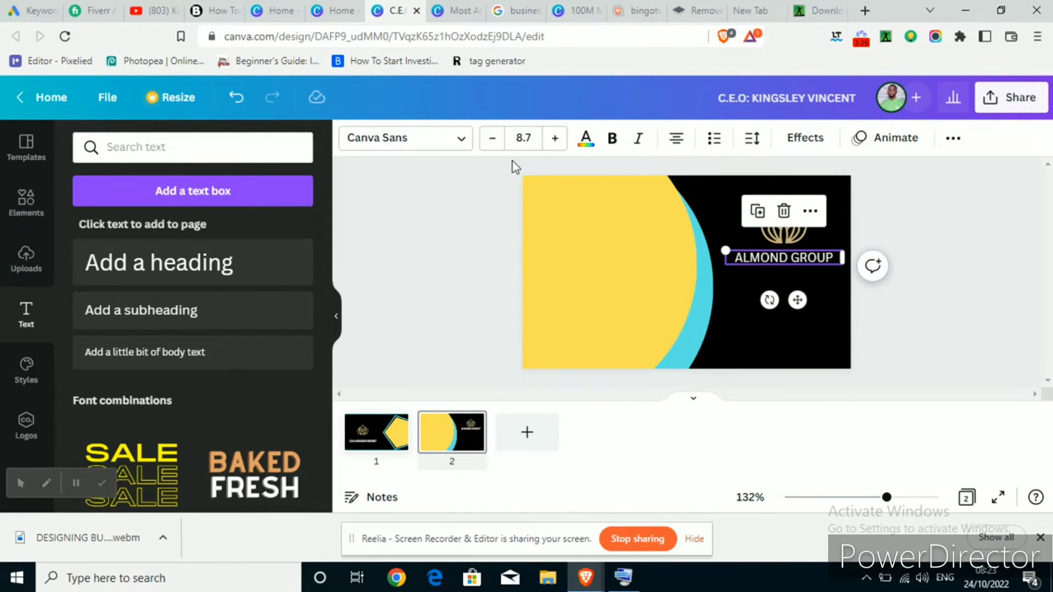
Set the heading font to Merriweather and move logo and heading lower together
click(449, 142)
text(MERRI)
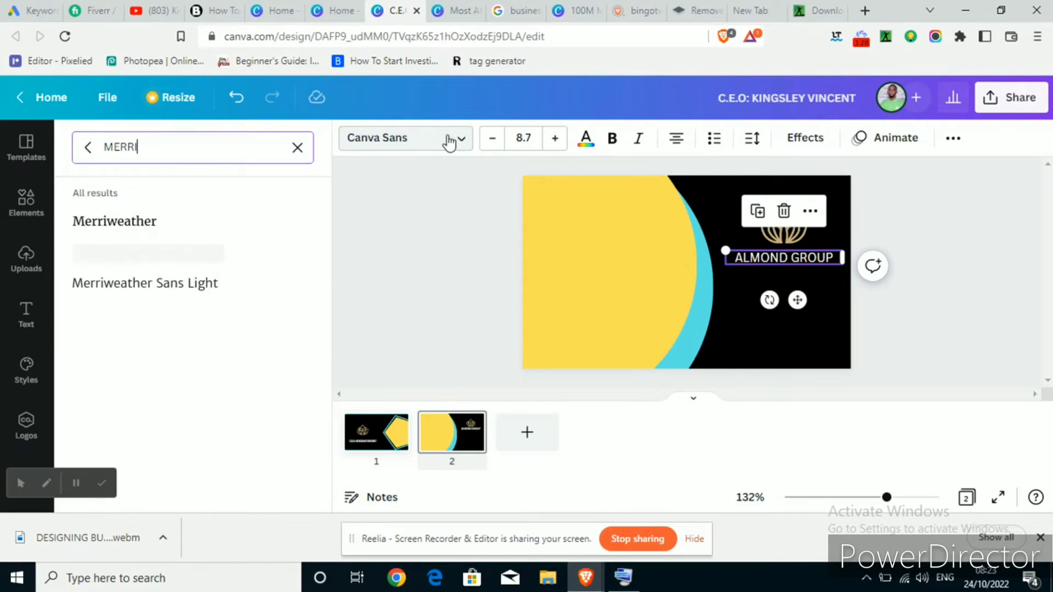
click(126, 225)
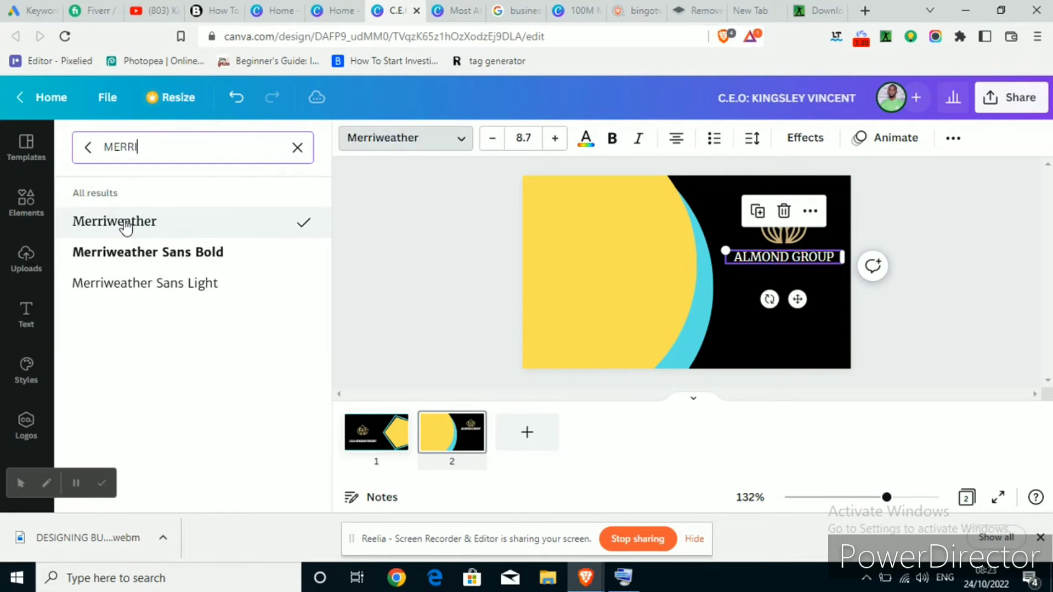
click(417, 229)
click(418, 228)
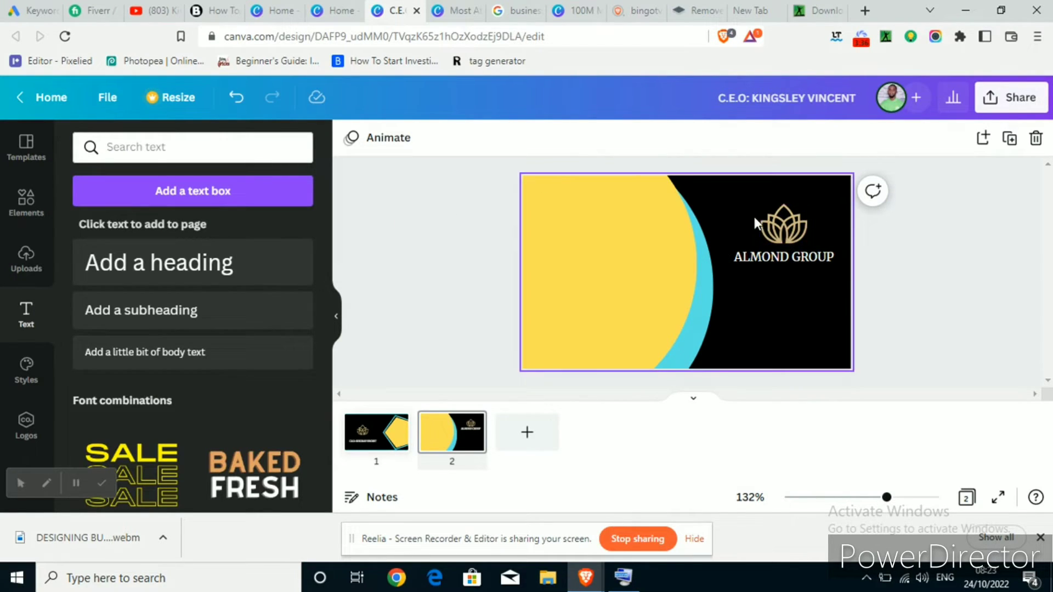
mouse_move(788, 258)
mouse_down()
mouse_move(791, 243)
mouse_move(793, 266)
mouse_up()
click(927, 226)
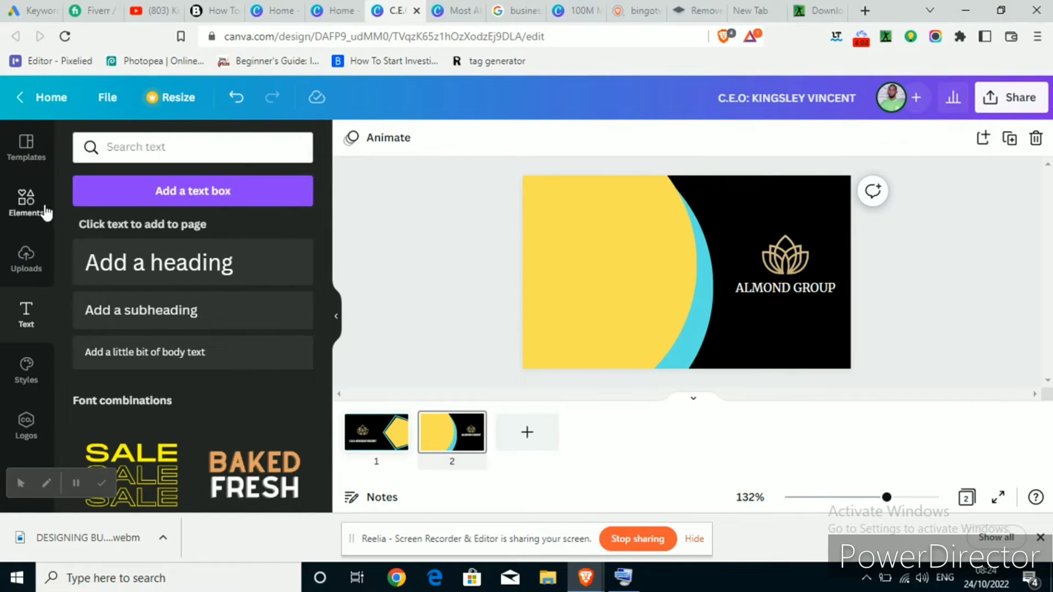
Search the Elements library for 'ADDRESS' in place of 'CIRCLE'
click(25, 200)
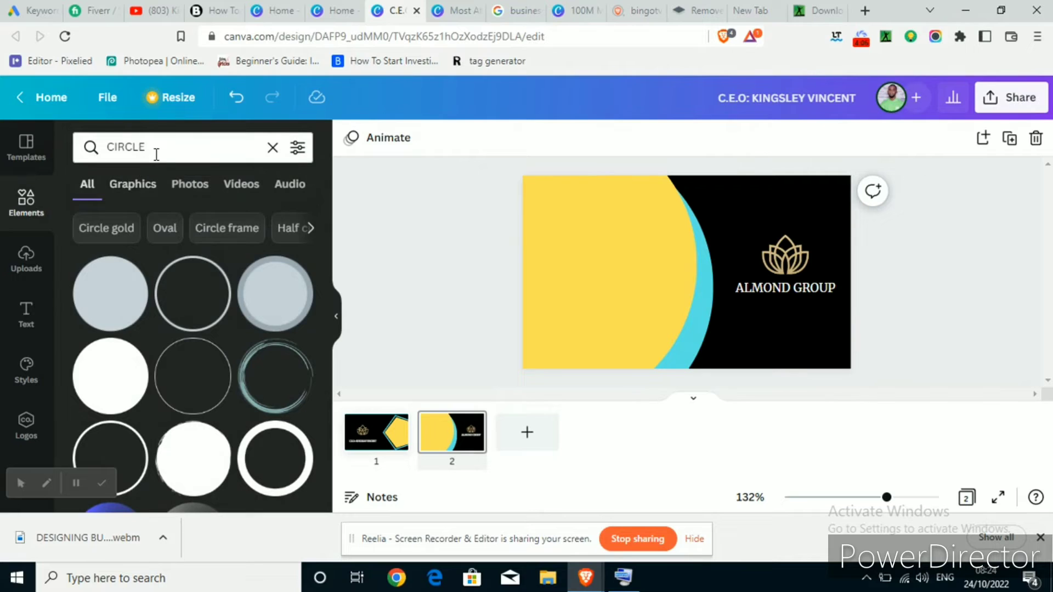
click(149, 146)
drag(147, 146, 85, 145)
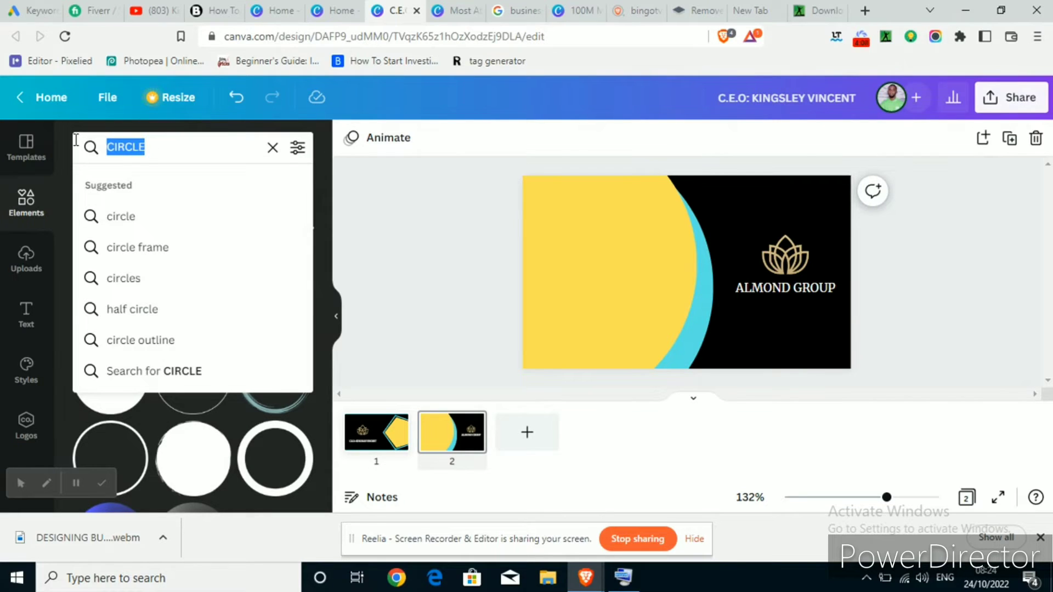
text(ADR)
key(BackSpace)
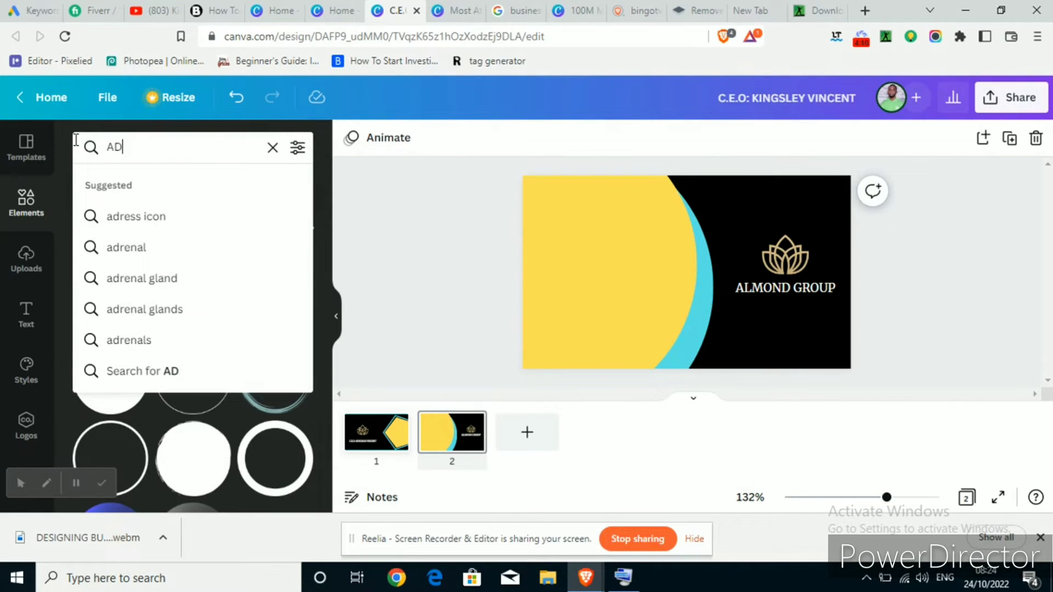
text(DRESS)
key(Return)
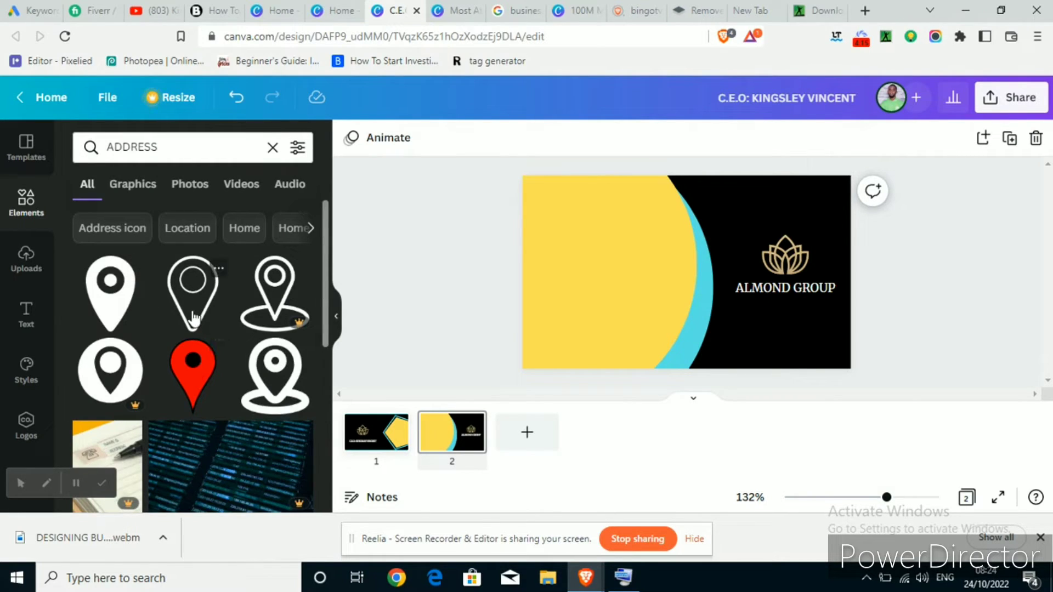
Add the location pin with base ring, shrink it and place it top-left of the yellow area
click(279, 377)
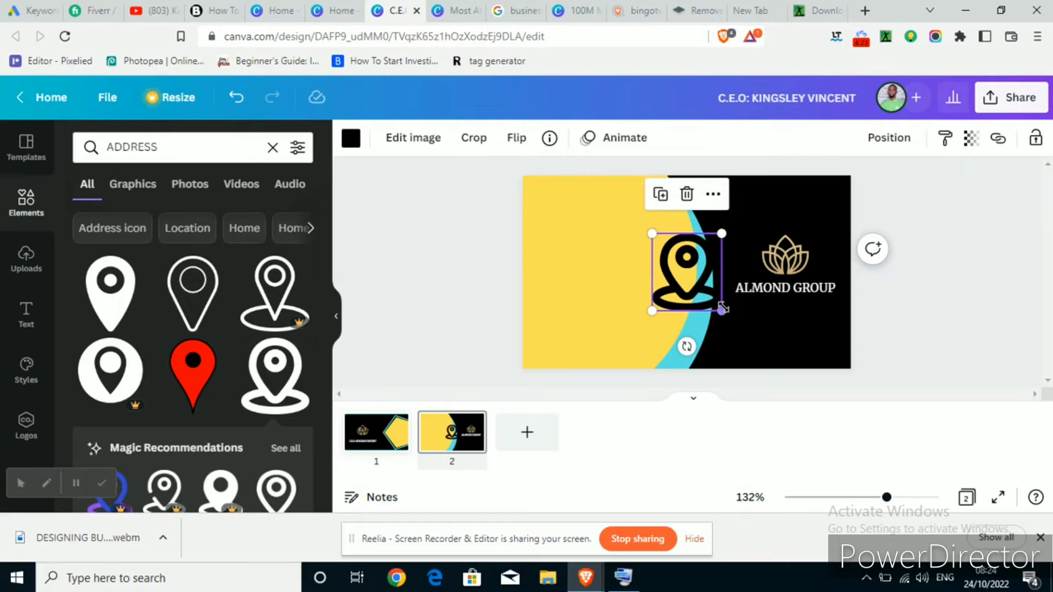
drag(725, 309, 564, 278)
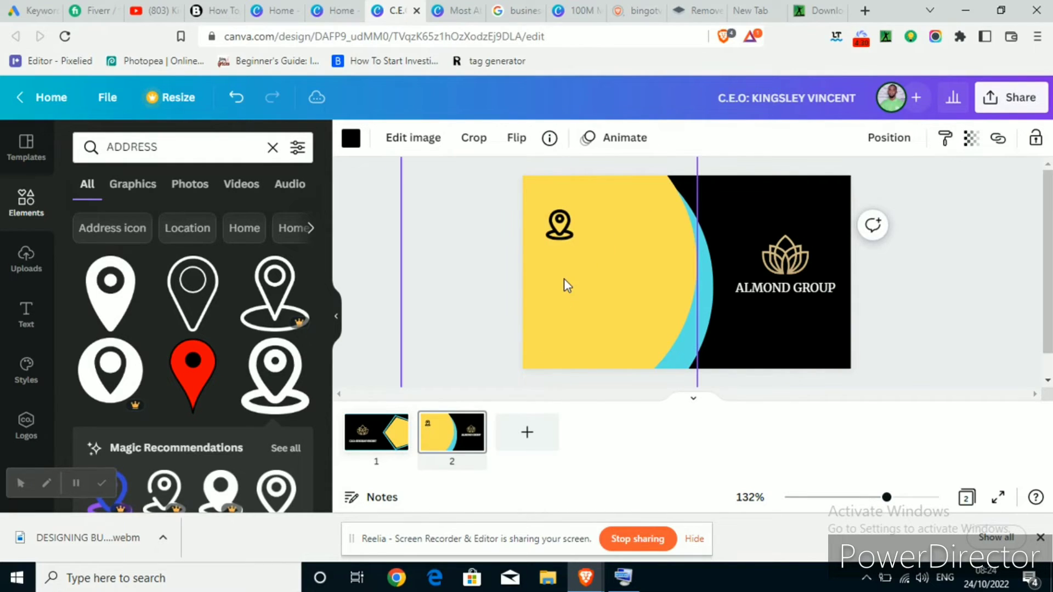
key(Left)
key(Left)
key(Left)
key(Left)
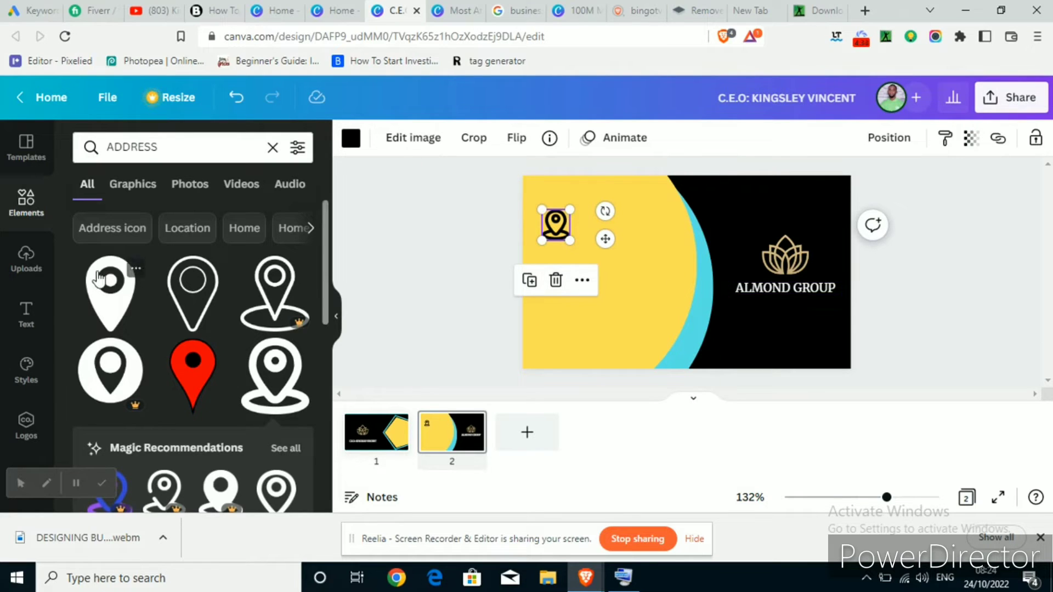
click(28, 313)
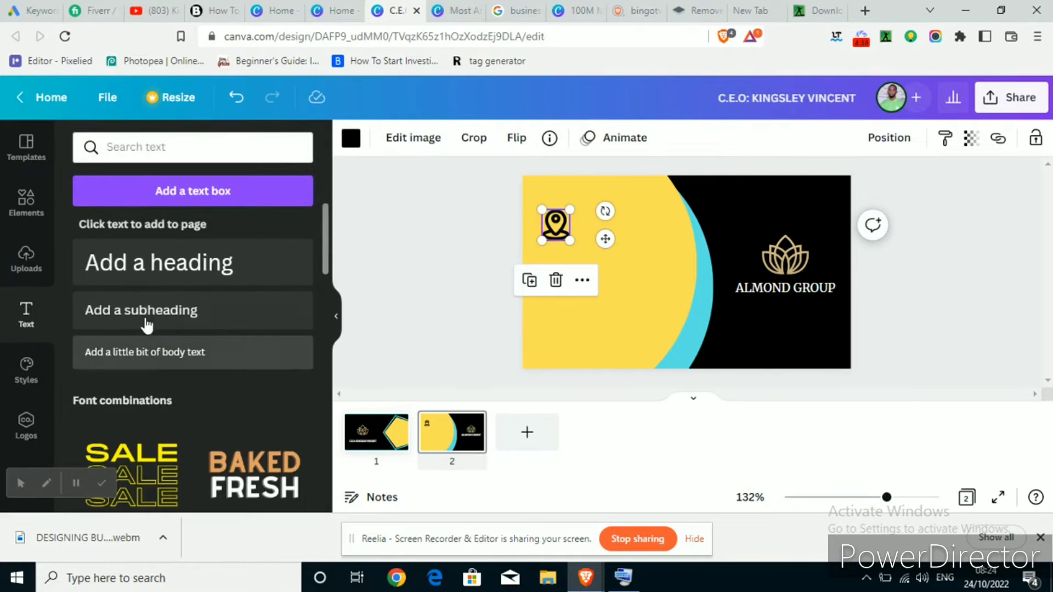
Add a Merriweather body text line reading the Abuja Nigeria office address, widened to one line
drag(152, 349, 595, 248)
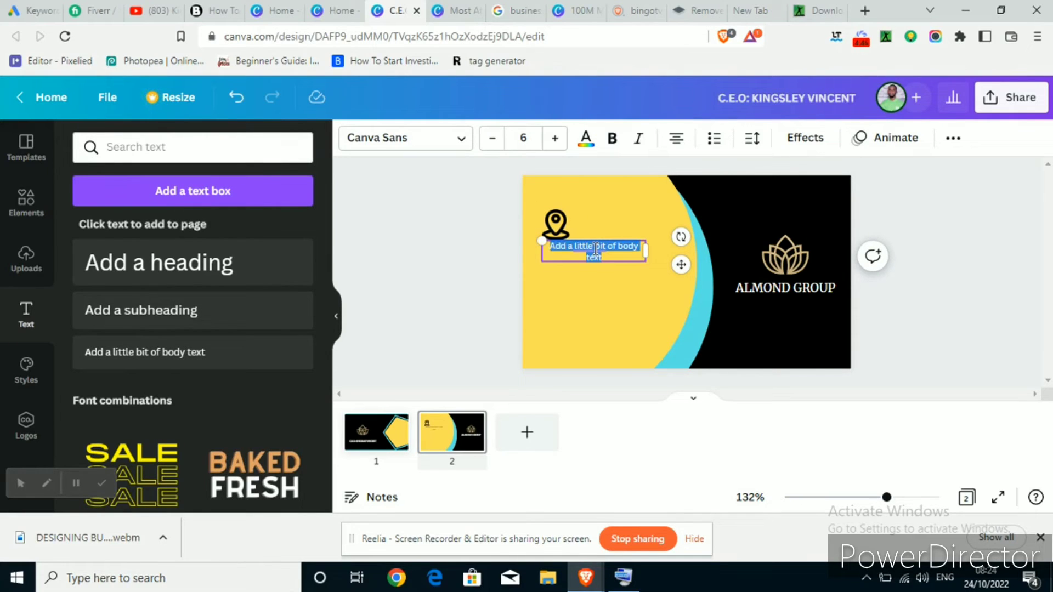
key(BackSpace)
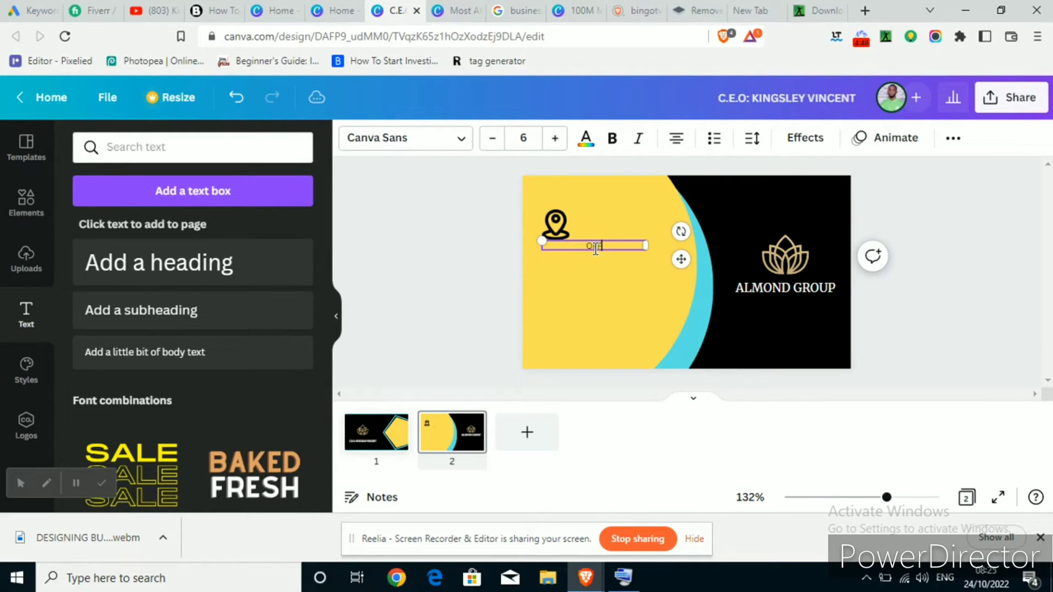
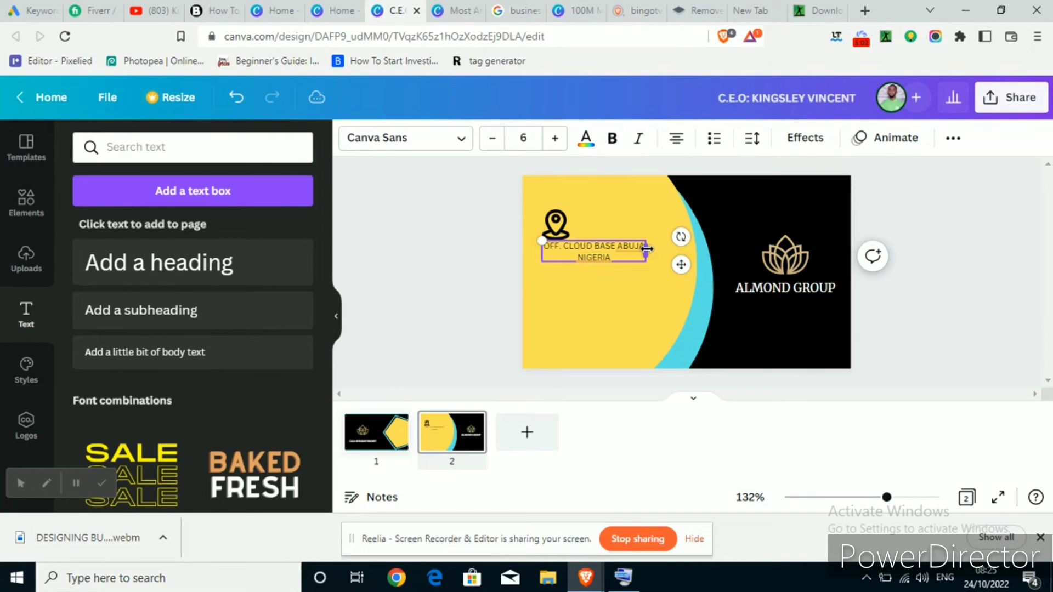
drag(655, 248, 692, 245)
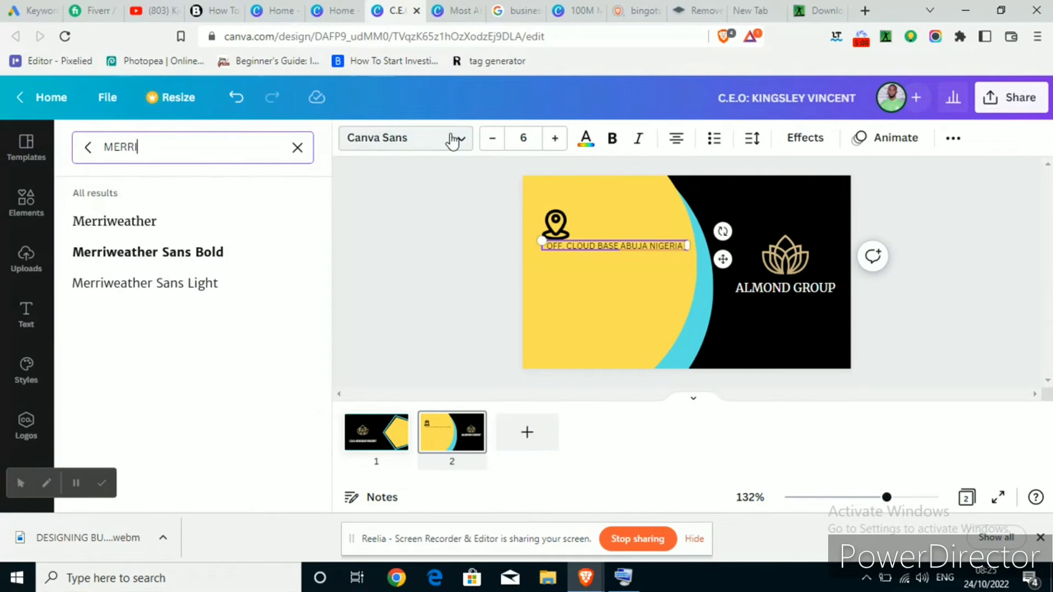
click(137, 222)
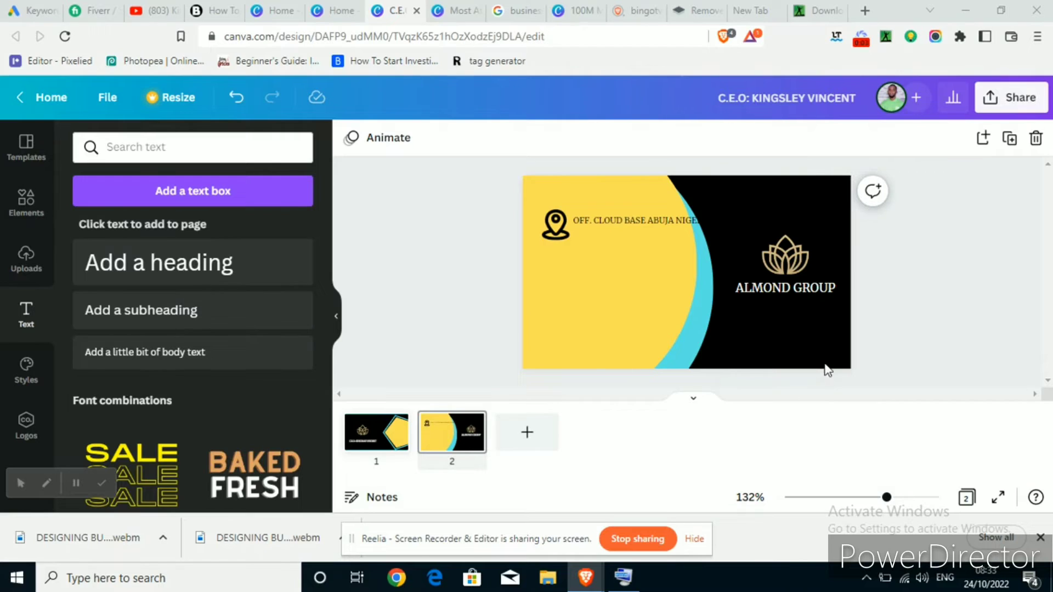
Set the address text's font size to 15
click(652, 220)
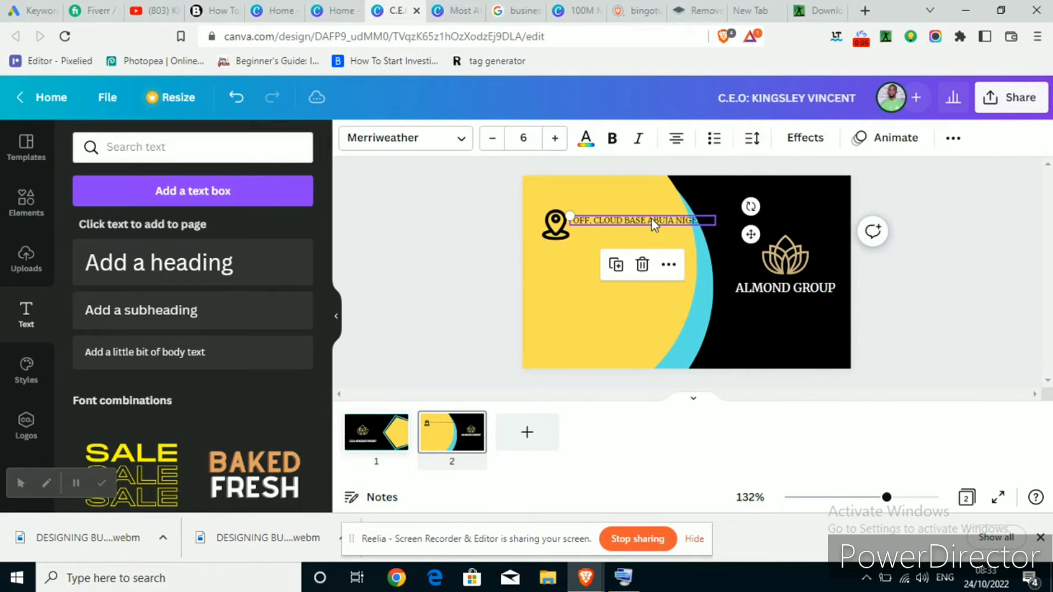
click(533, 138)
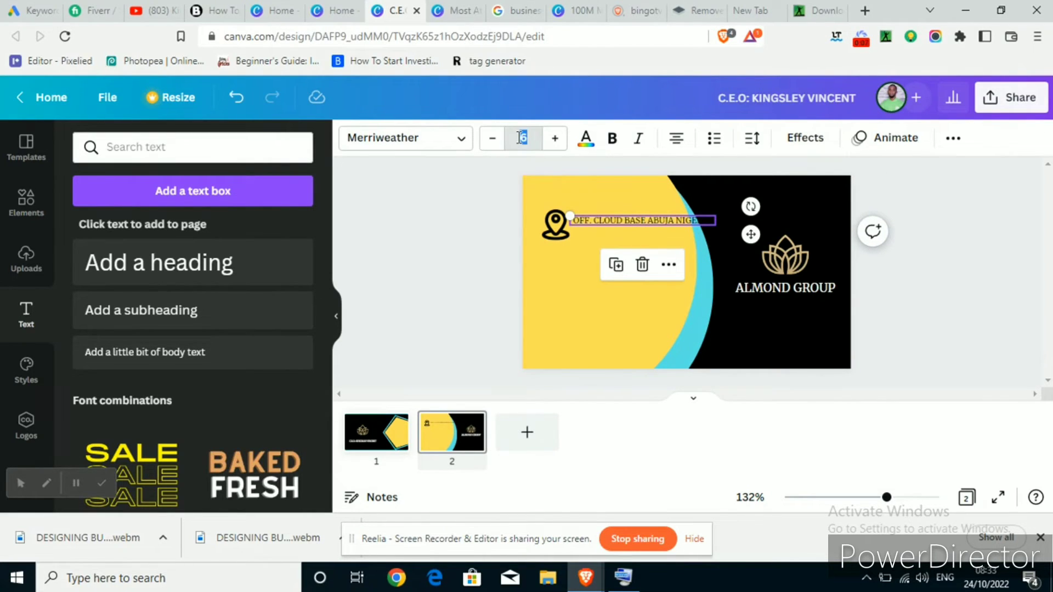
text(14)
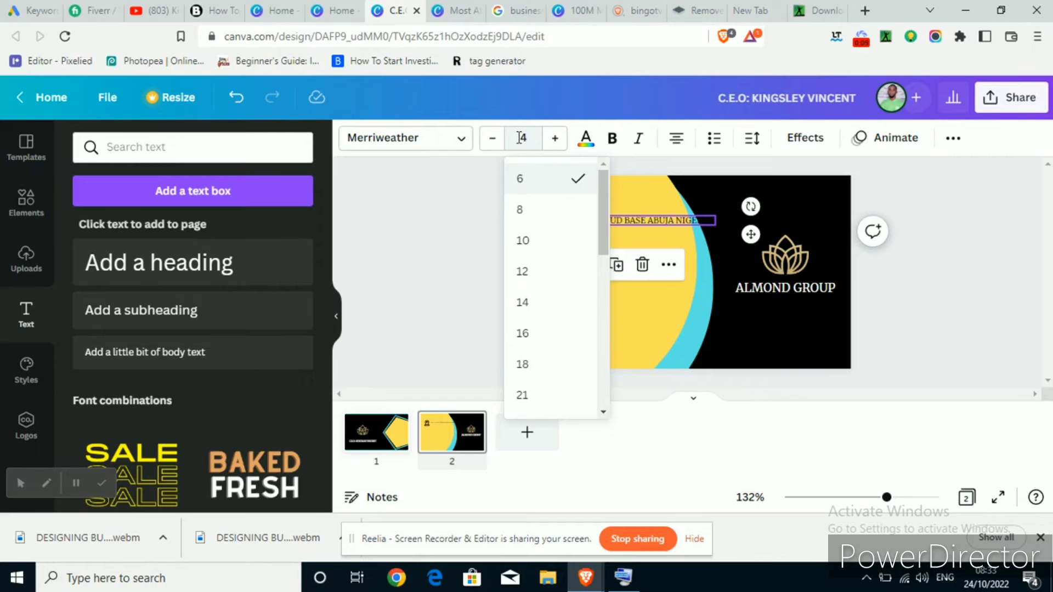
key(Return)
click(521, 138)
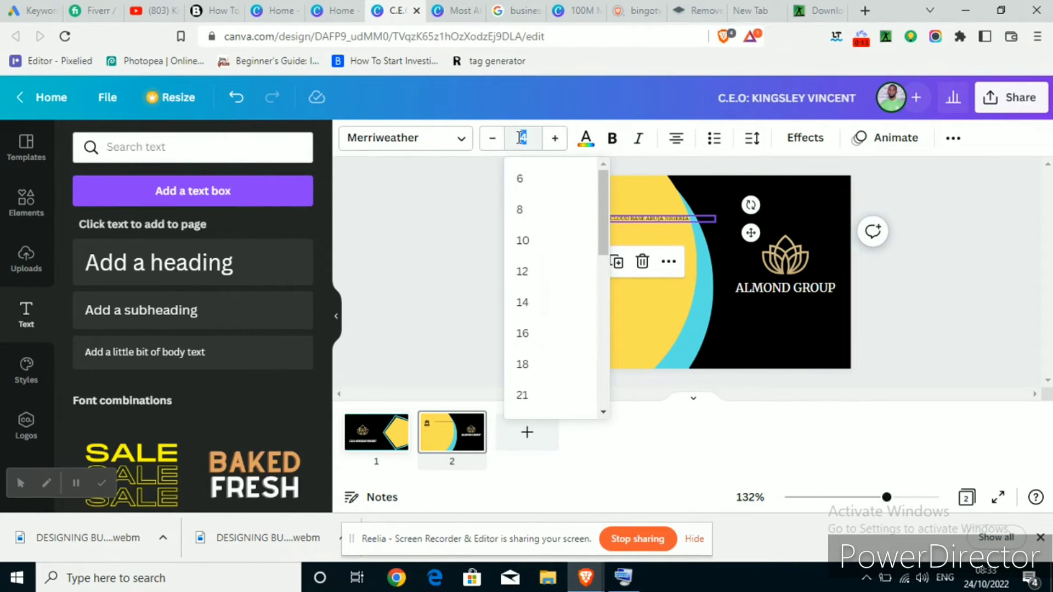
text(15)
key(Return)
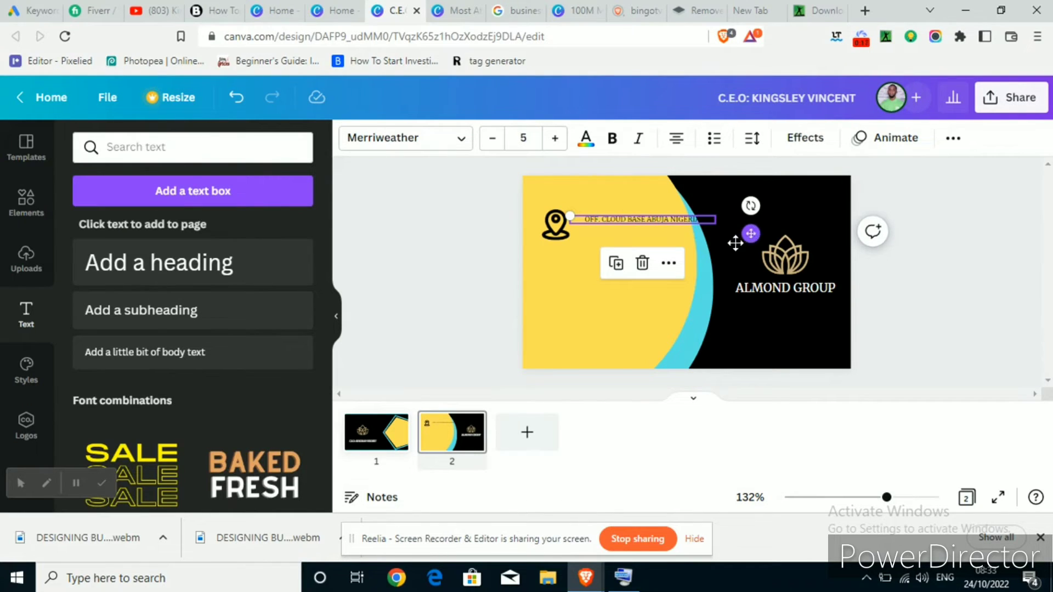
Align the address line right beside the location pin
mouse_move(751, 236)
mouse_down()
mouse_move(735, 245)
mouse_move(745, 239)
mouse_up()
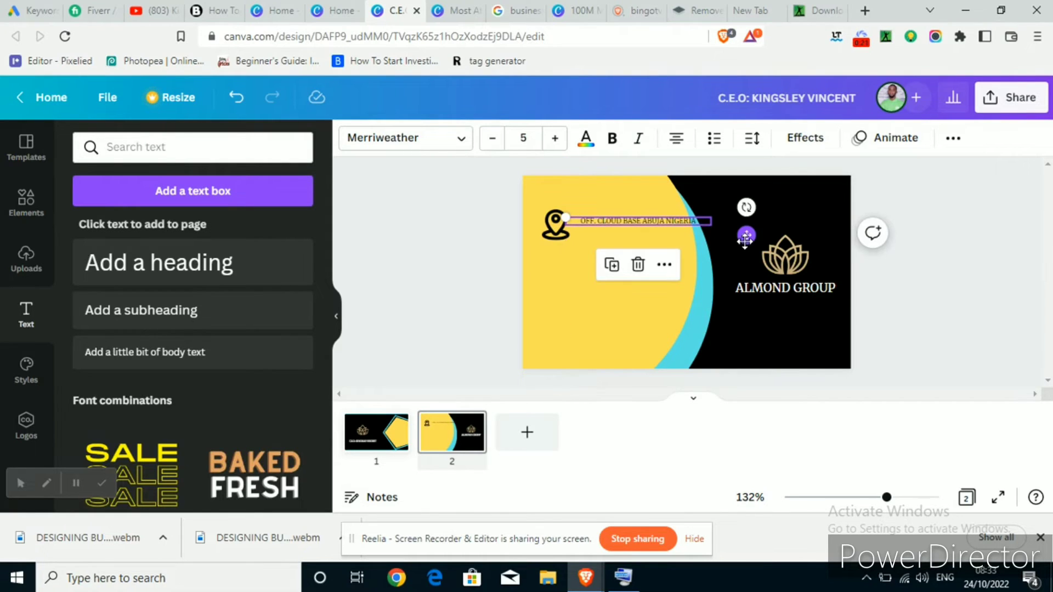
click(446, 275)
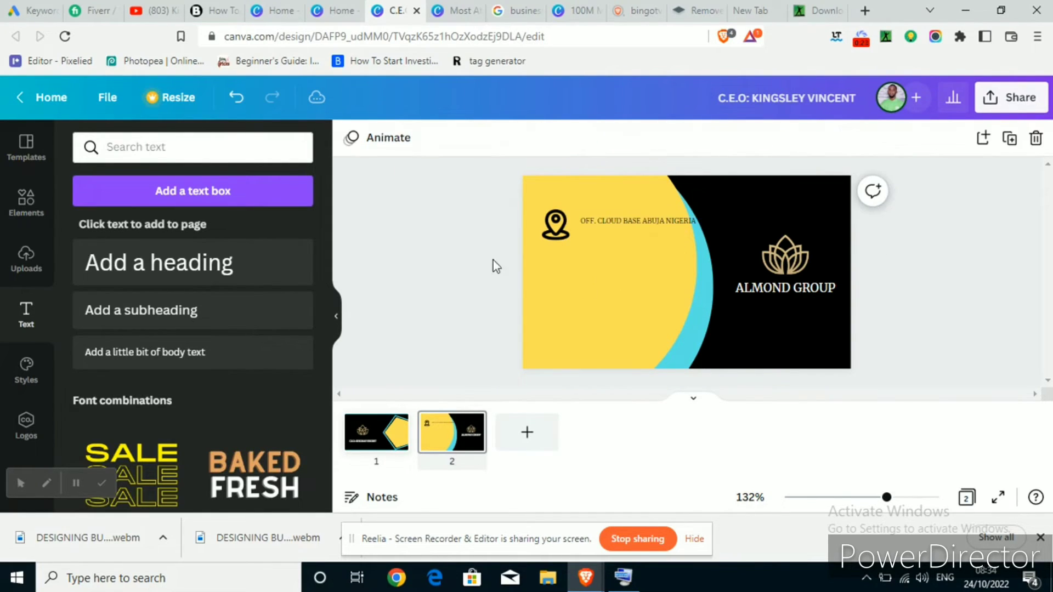
click(603, 225)
drag(603, 225, 603, 225)
key(Left)
key(Left)
key(Left)
key(Left)
key(Left)
key(Left)
key(Left)
key(Left)
key(Left)
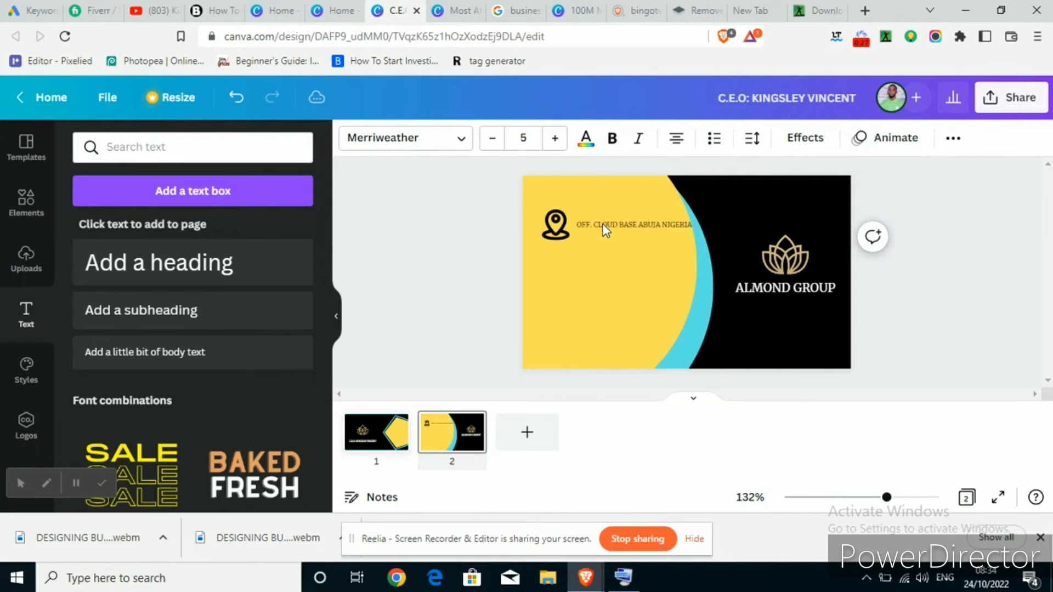
click(397, 220)
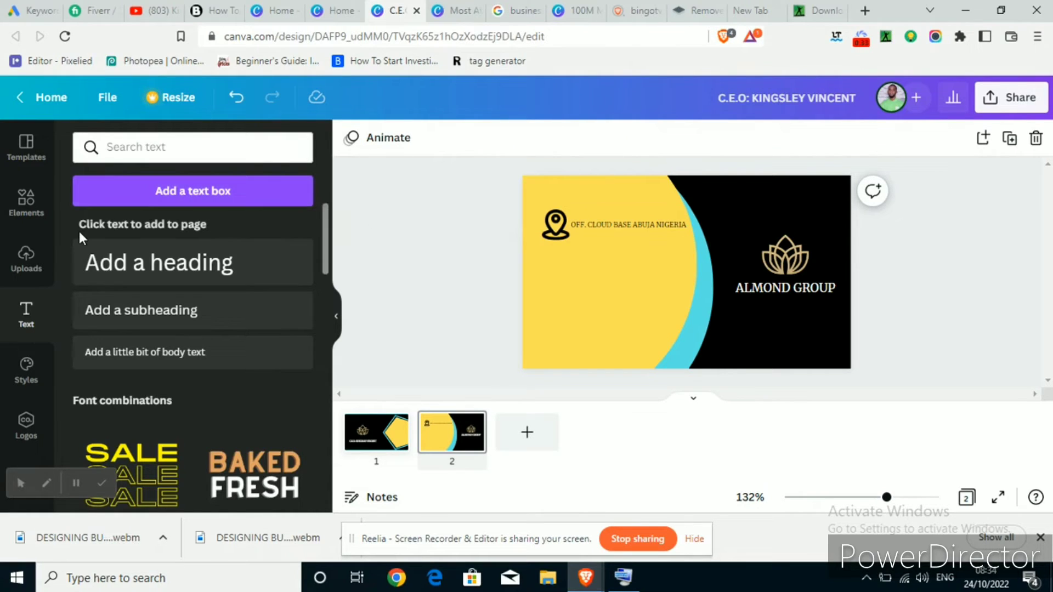
click(33, 207)
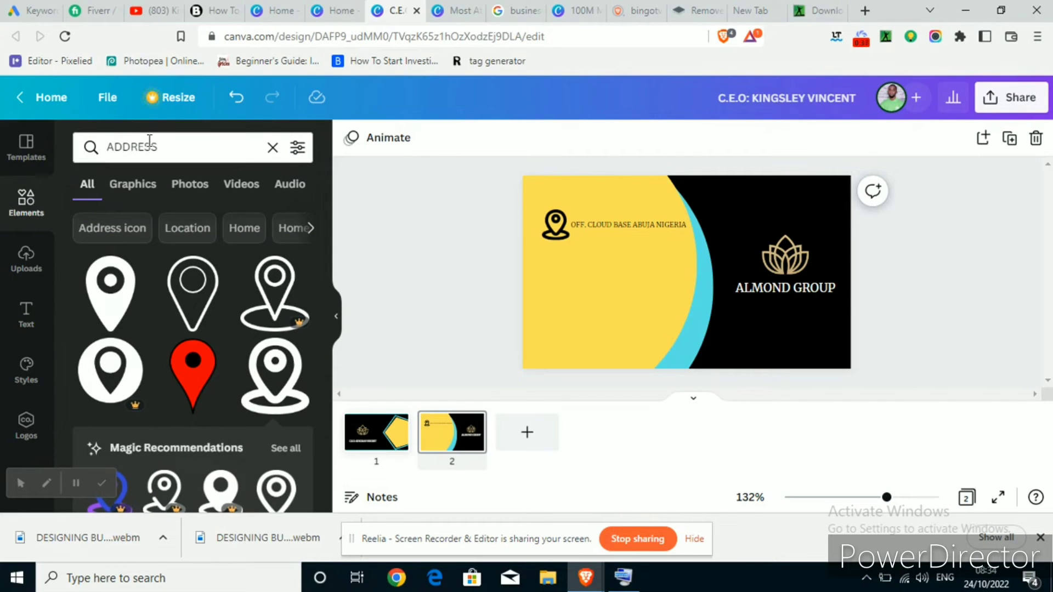
Search 'PHONE NUMBER', add the third phone icon, shrink it and place it below the pin
drag(165, 153, 75, 149)
text(P)
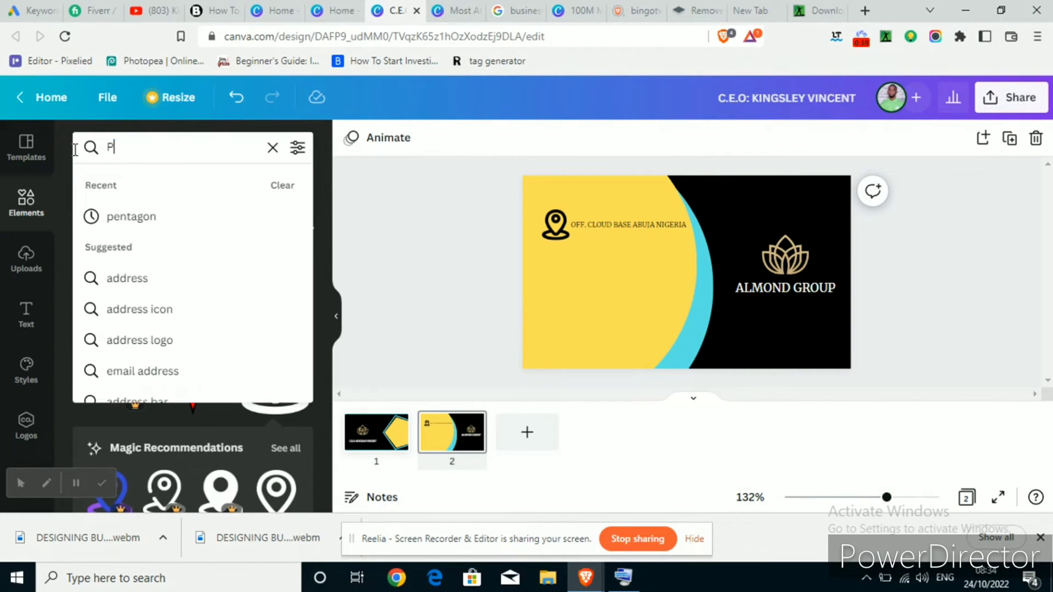
text(HONE)
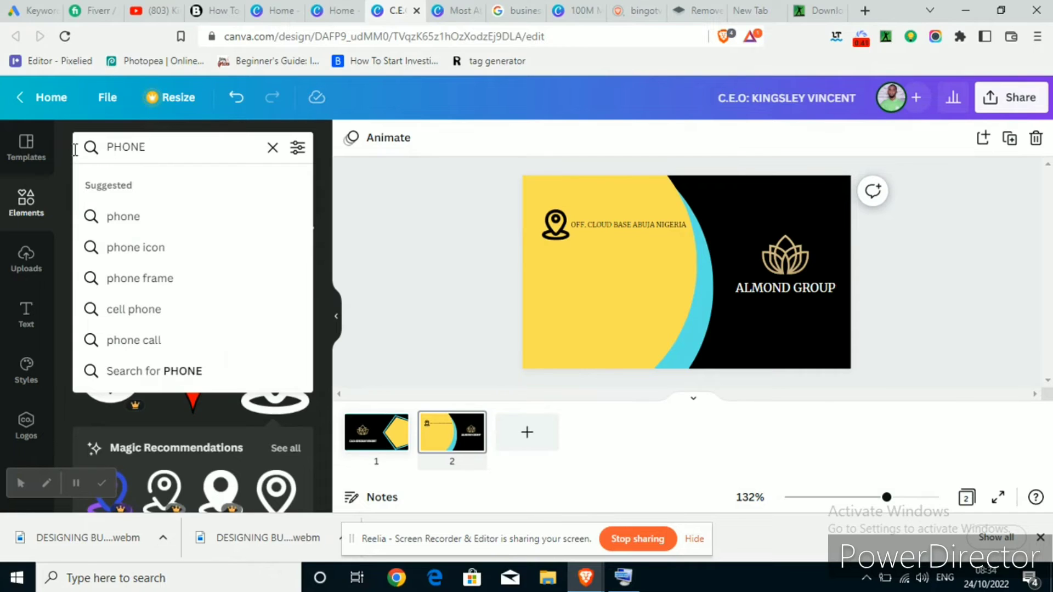
text( NUMBER)
key(Return)
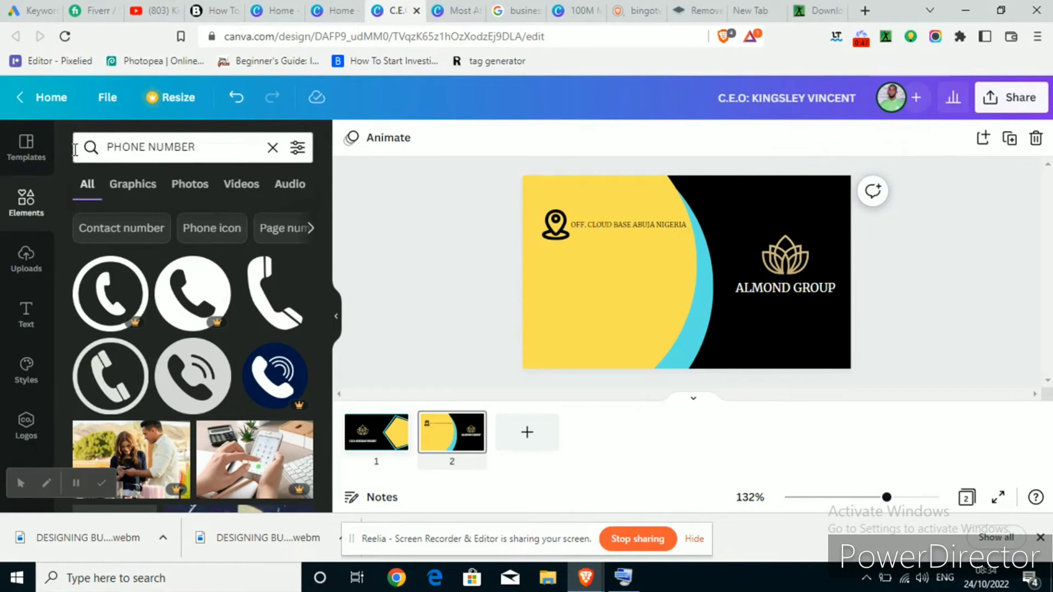
click(262, 308)
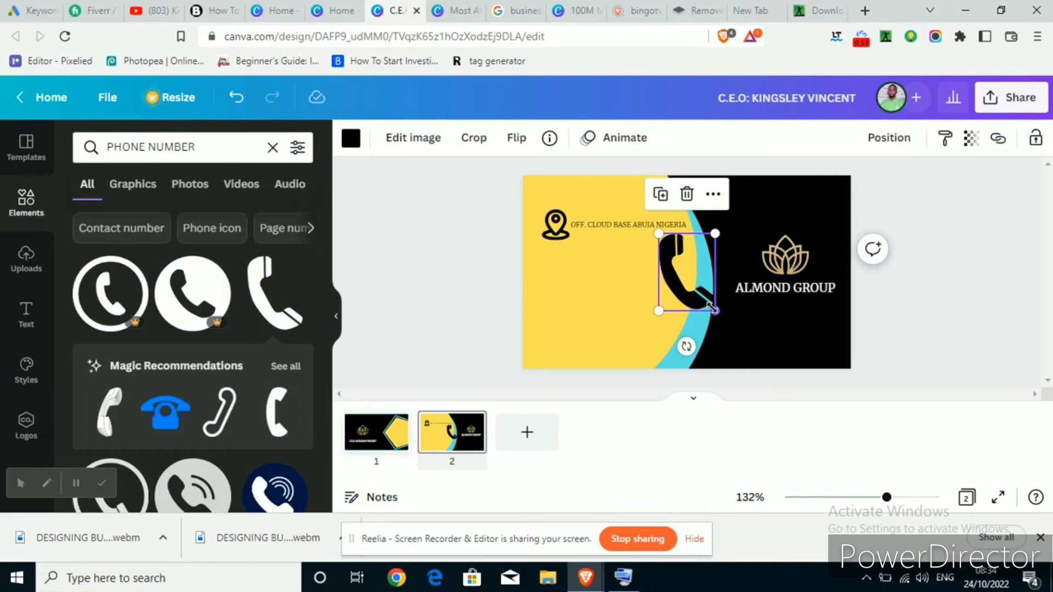
drag(711, 307, 567, 321)
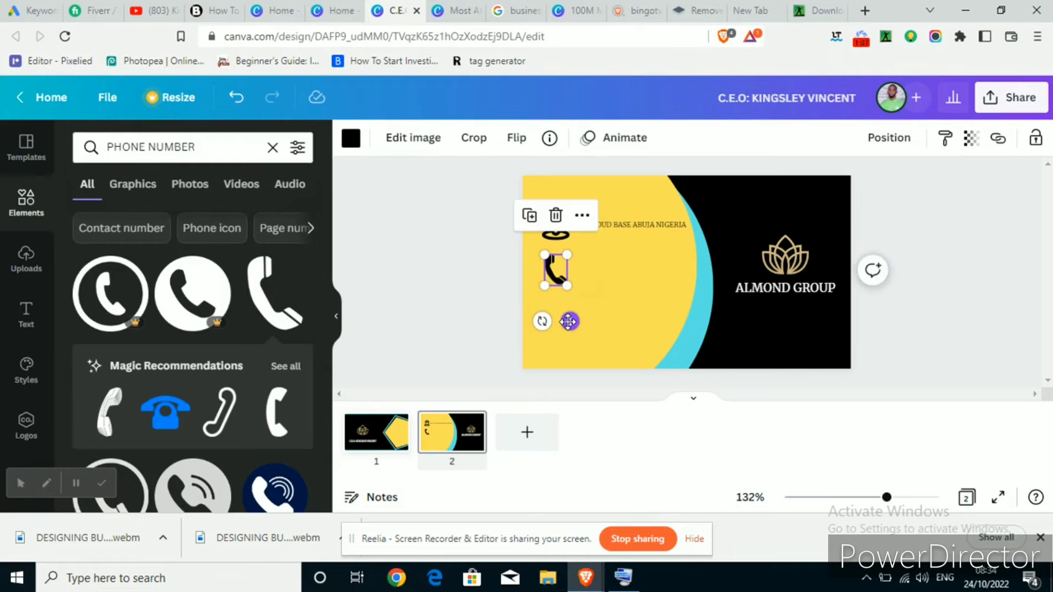
click(456, 266)
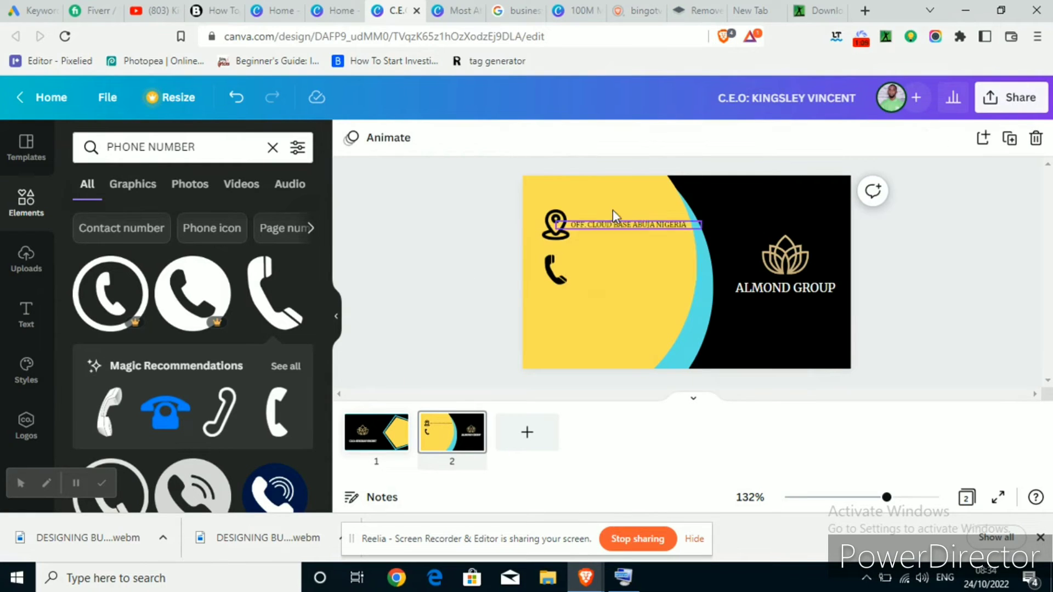
Duplicate the address line beside the phone icon, replace its text with the phone number, and narrow it
click(620, 225)
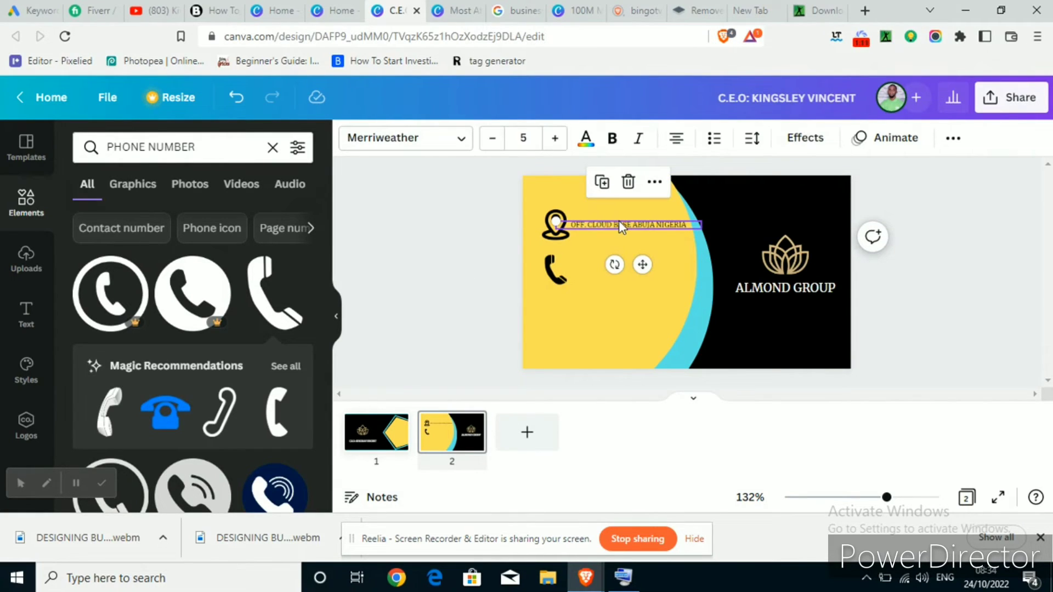
key(ctrl+d)
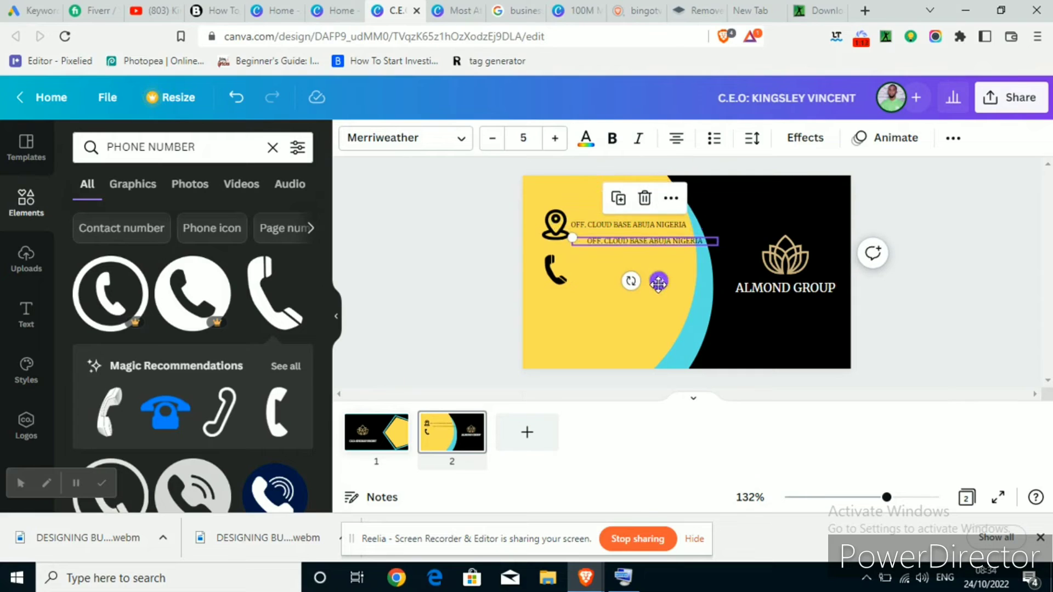
drag(658, 280, 655, 317)
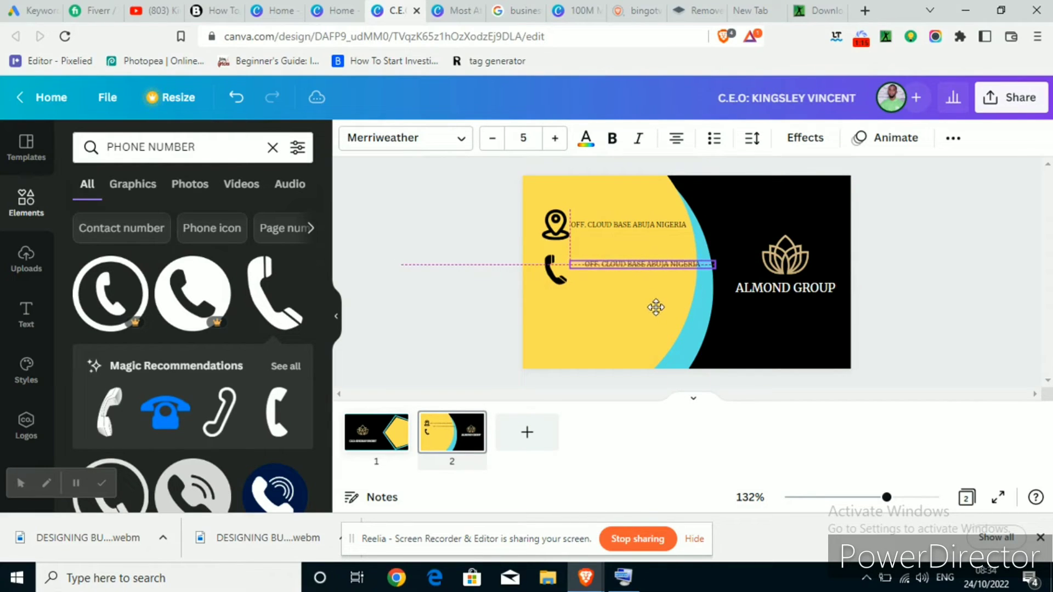
click(653, 261)
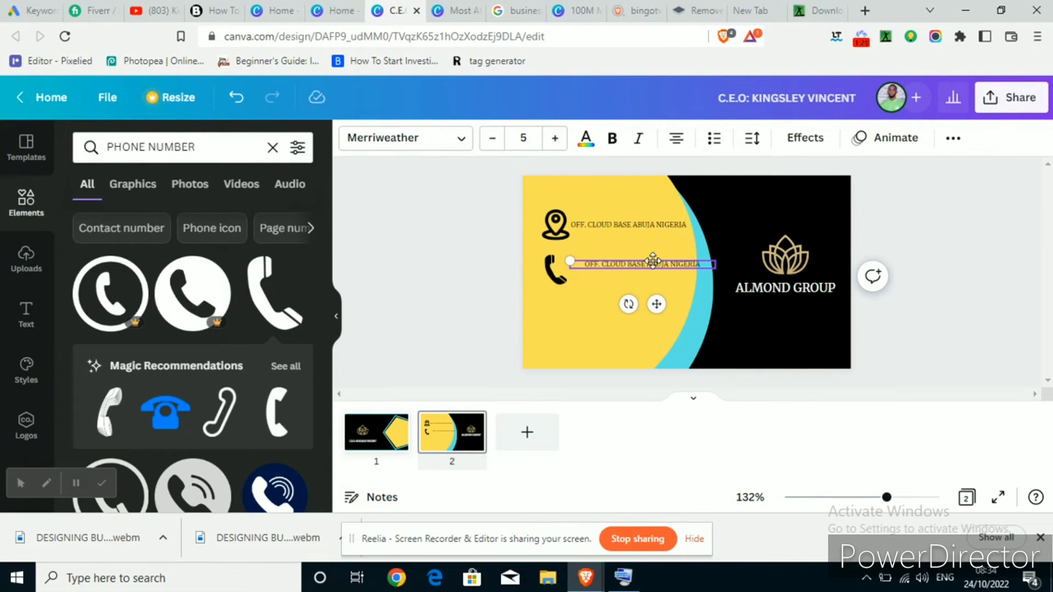
double_click(656, 264)
triple_click(656, 262)
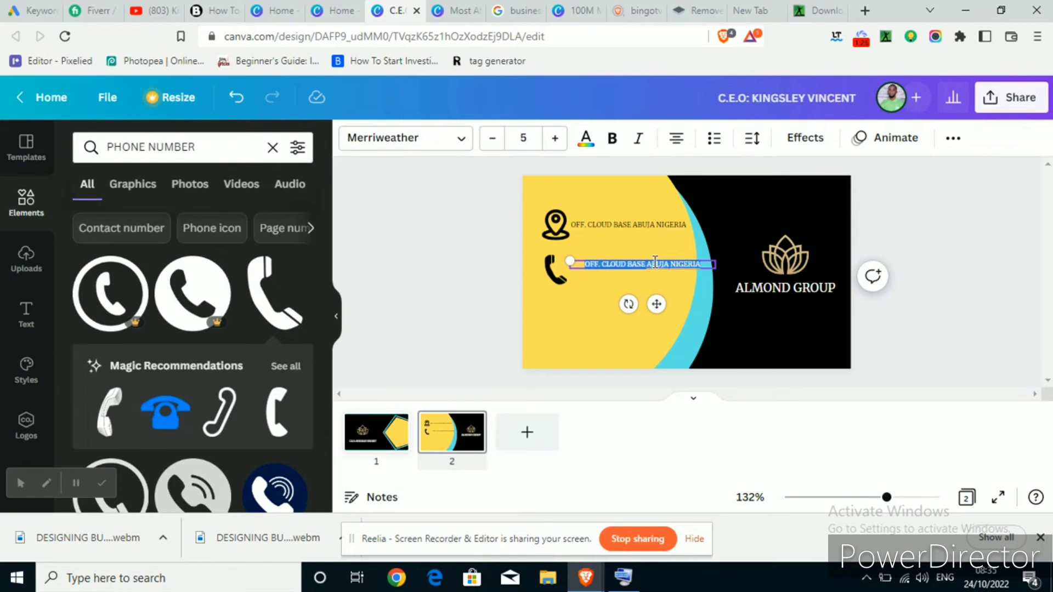
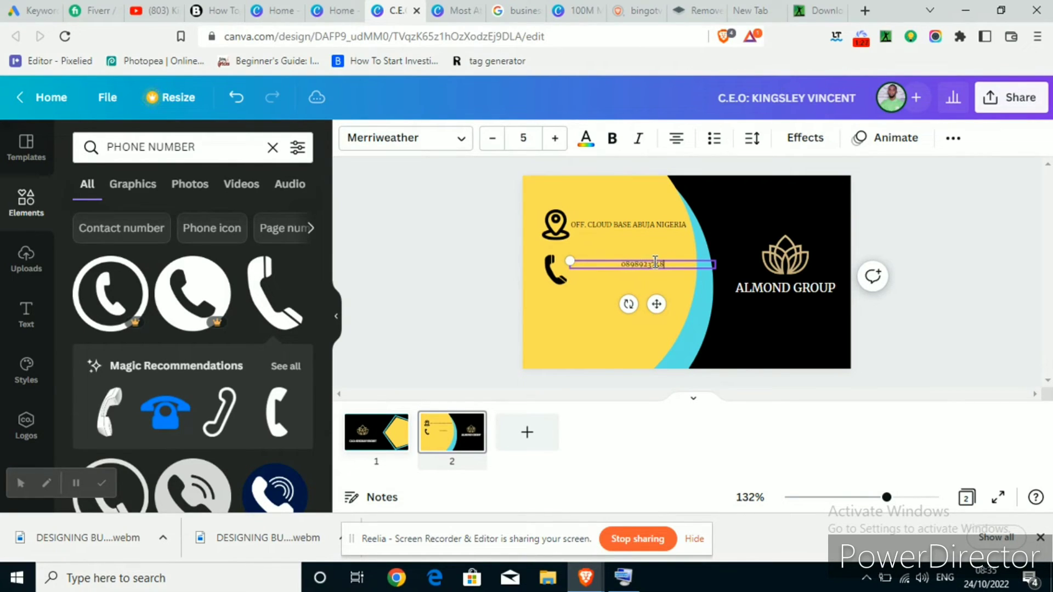
drag(718, 265, 647, 268)
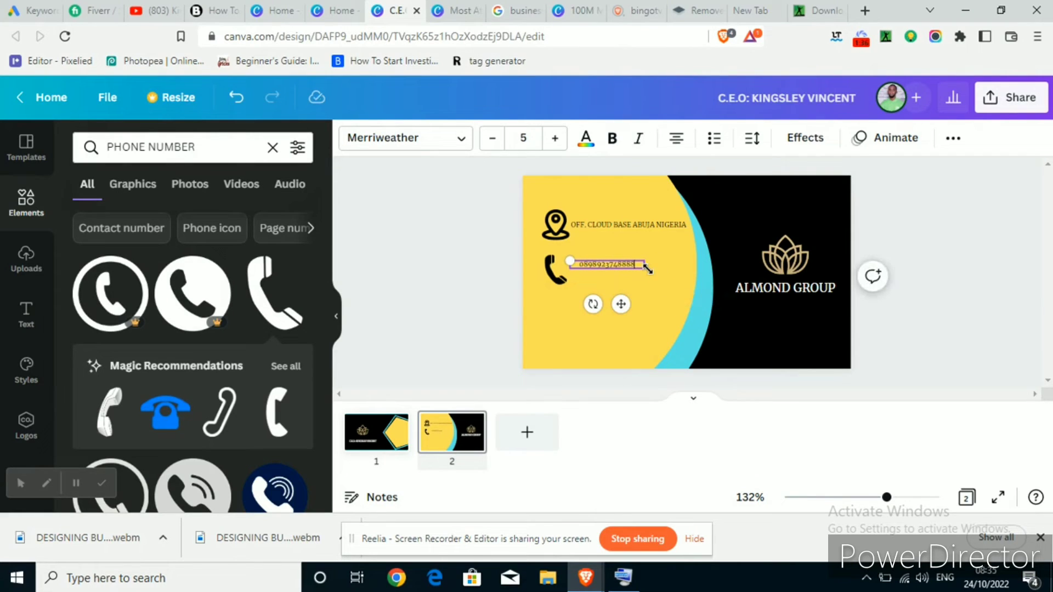
Duplicate the phone number line and nudge the copy just beneath the original beside the phone icon
click(477, 260)
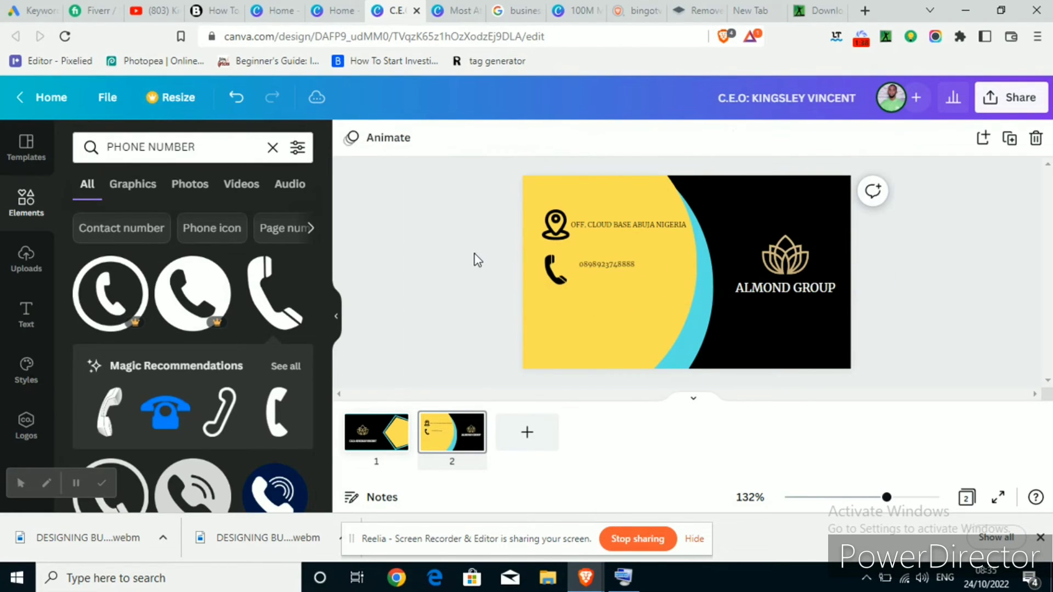
click(593, 261)
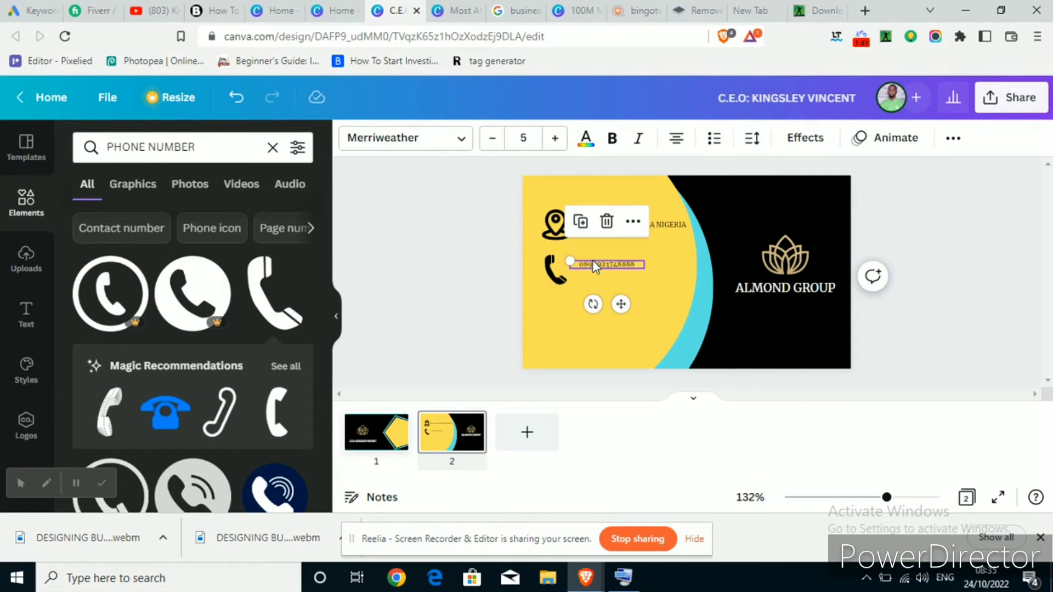
key(ctrl+d)
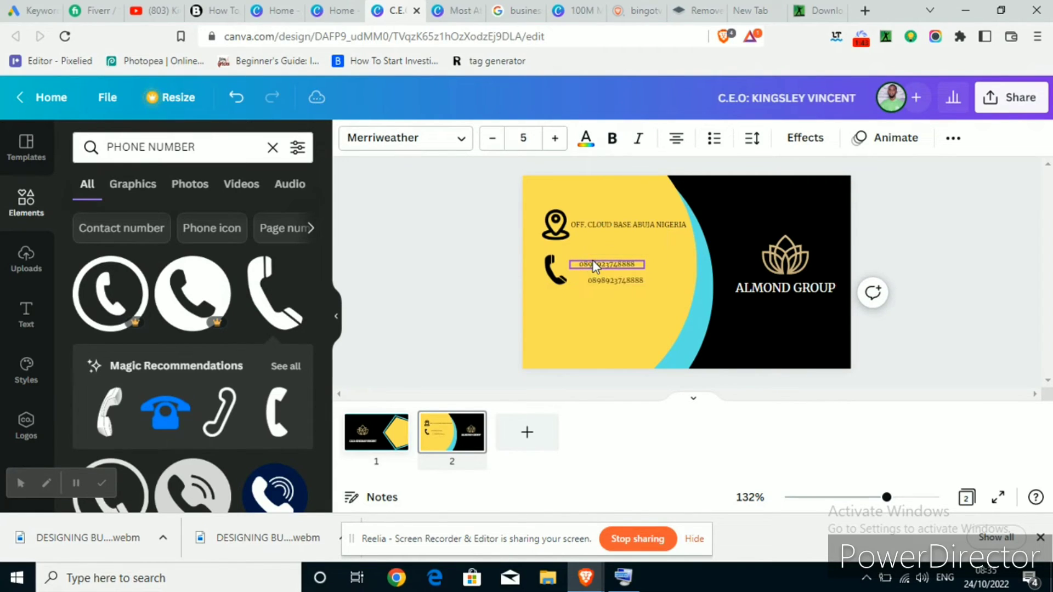
key(Left)
key(Left)
key(Left)
key(Left)
key(Left)
key(Left)
key(Left)
key(Left)
key(Left)
key(Left)
key(Left)
key(Left)
key(Left)
key(Left)
key(Left)
key(Left)
key(Left)
key(Right)
key(Right)
key(Right)
key(Right)
key(Right)
key(Right)
key(Right)
key(Right)
key(Up)
key(Up)
key(Up)
key(Up)
key(Up)
key(Up)
key(Up)
key(Up)
key(Up)
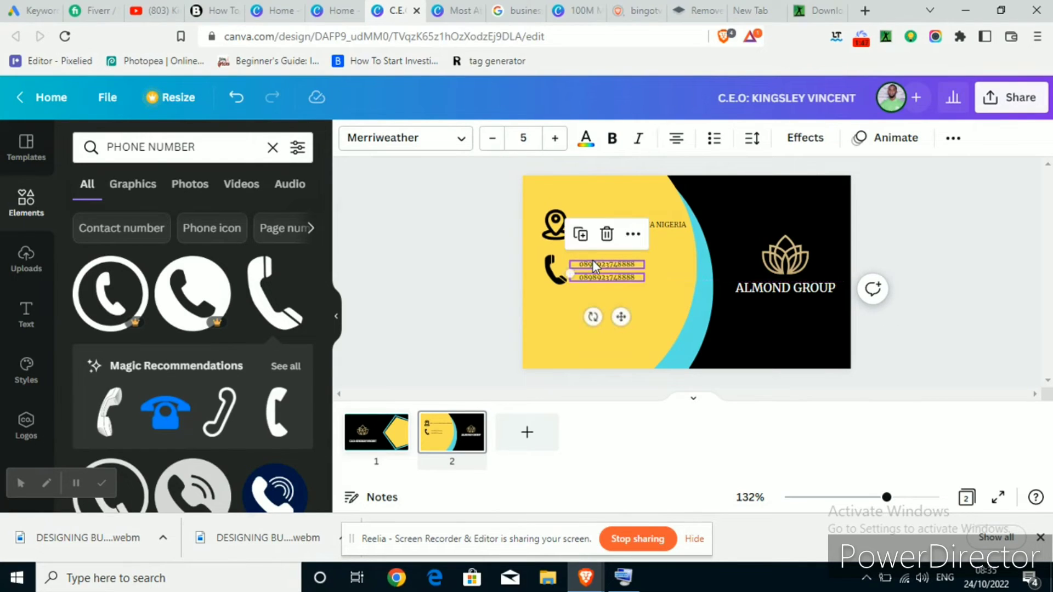
click(442, 260)
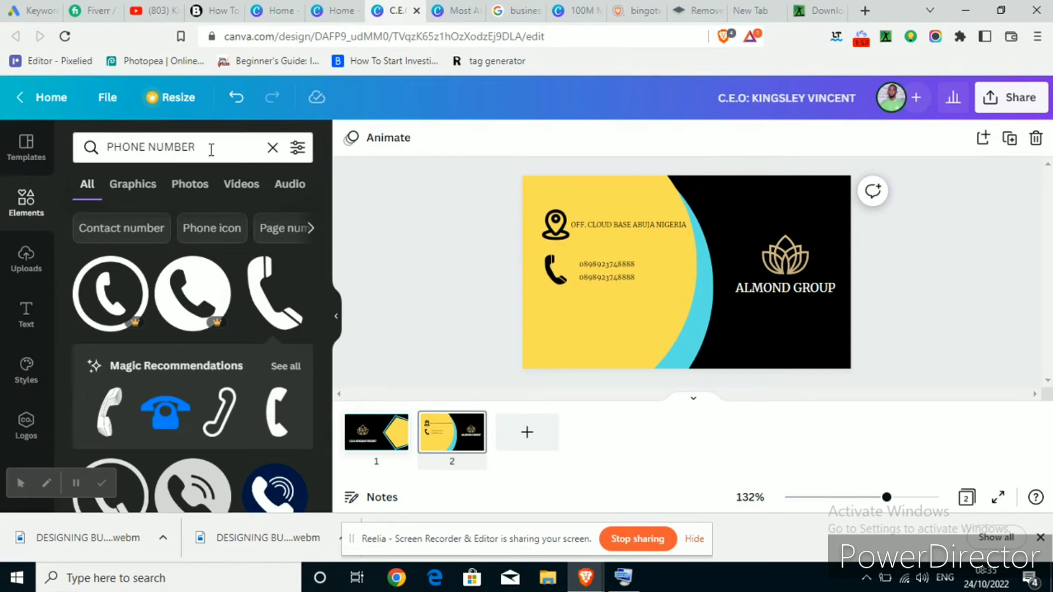
Search graphics for 'EMAIL' and add an envelope icon to the card
drag(196, 147, 86, 134)
text(EMAIL)
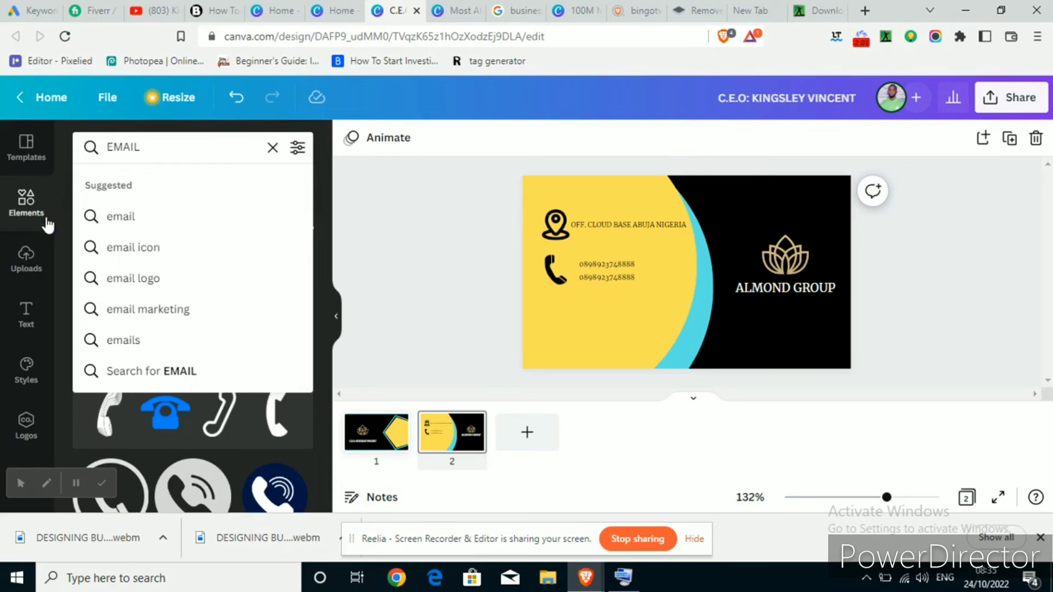
click(146, 254)
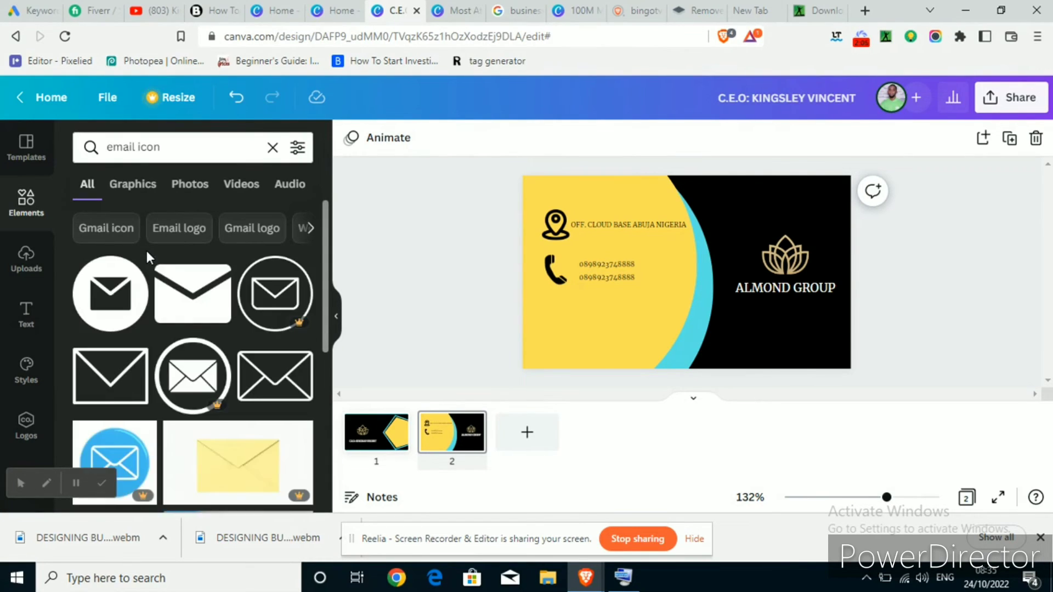
click(182, 295)
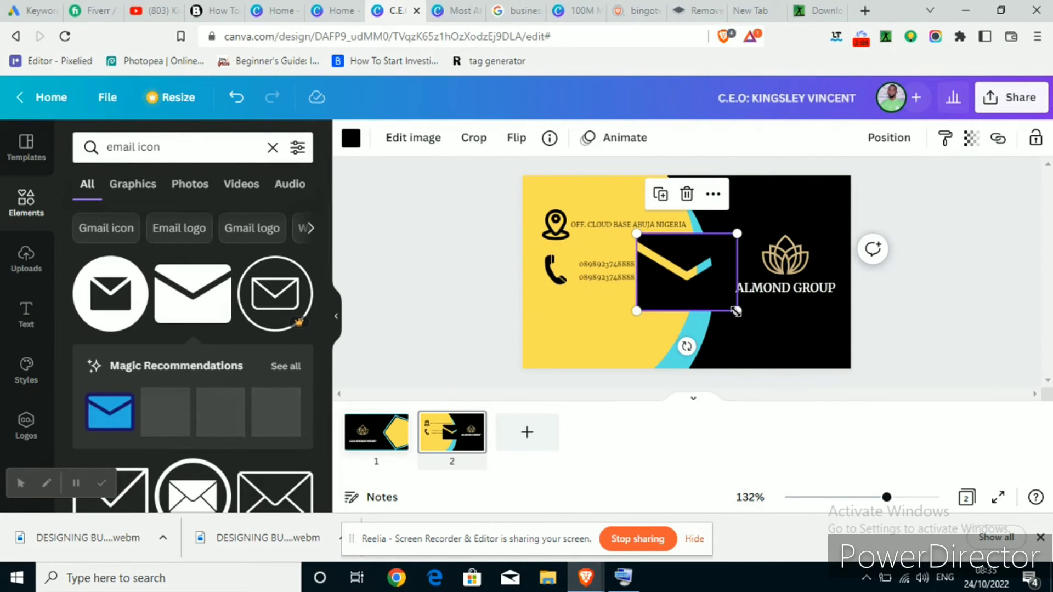
Shrink the envelope icon and align it directly under the phone icon
drag(737, 310, 559, 364)
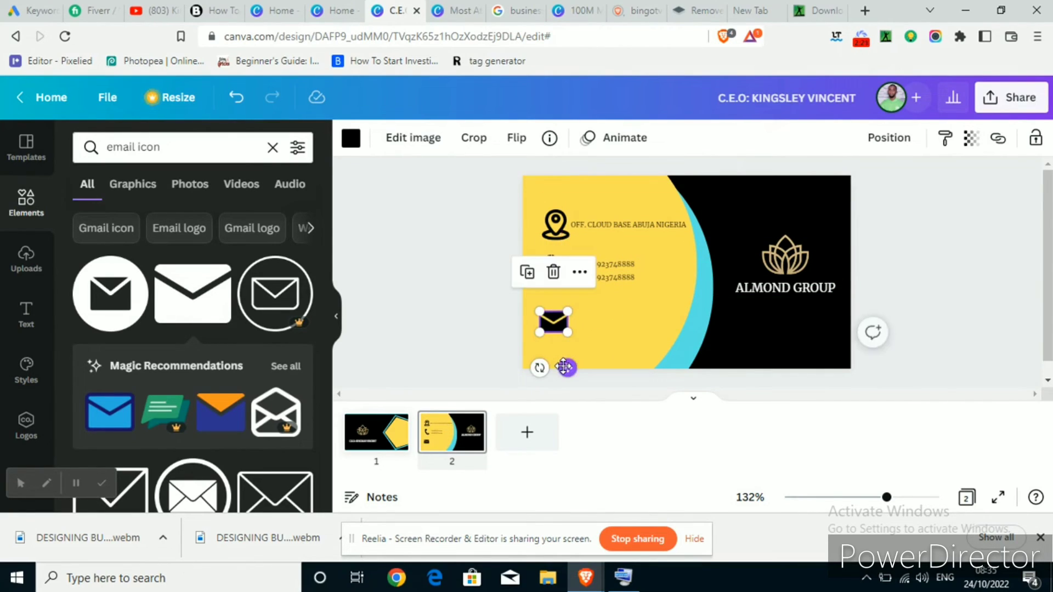
click(461, 301)
click(557, 329)
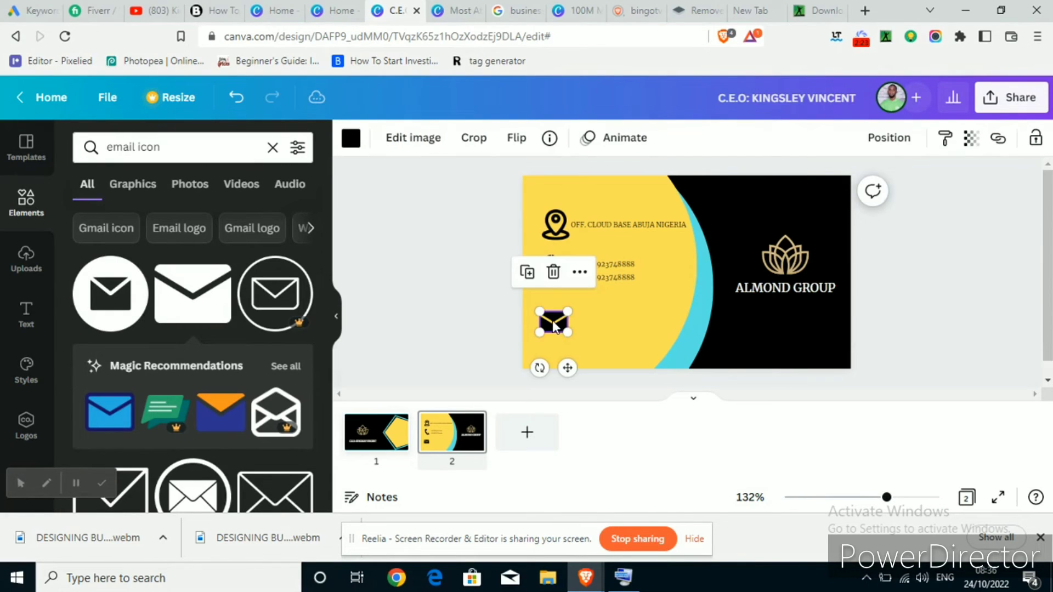
drag(557, 329, 556, 328)
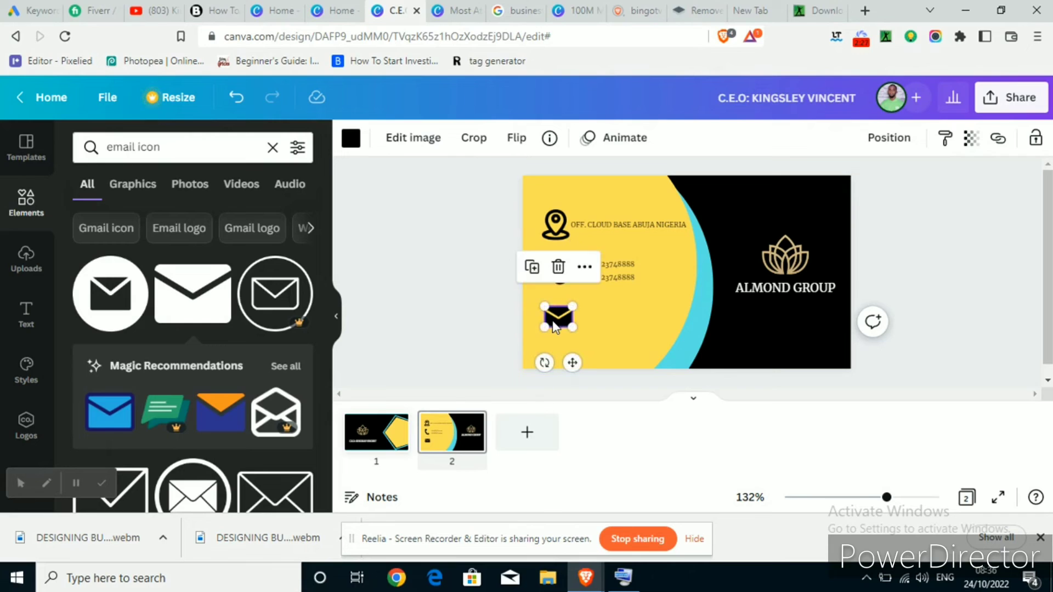
click(448, 257)
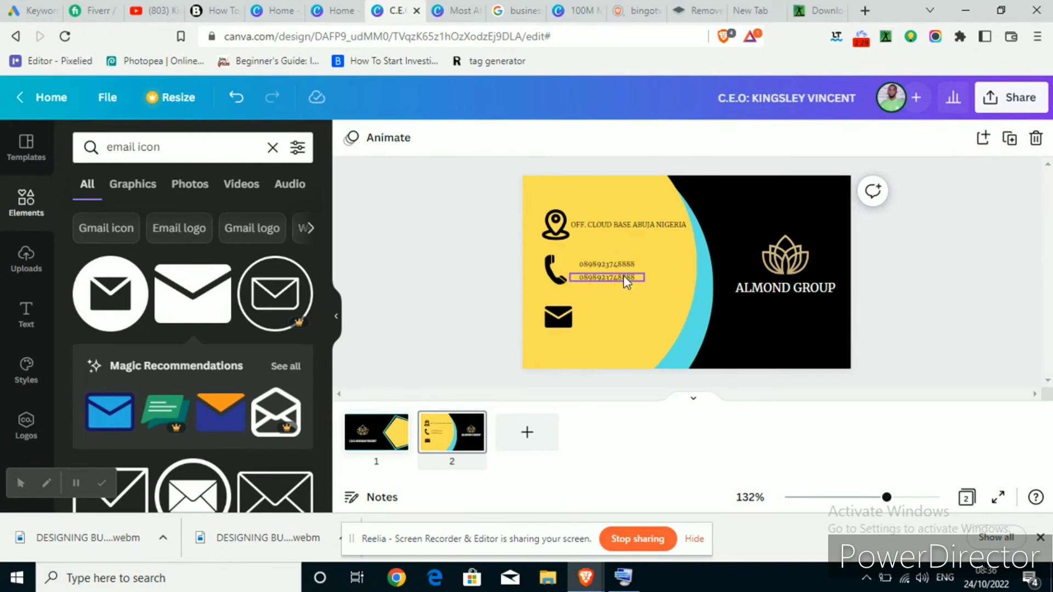
Duplicate the address text, move it beside the envelope icon, and replace its wording with the email address
click(636, 226)
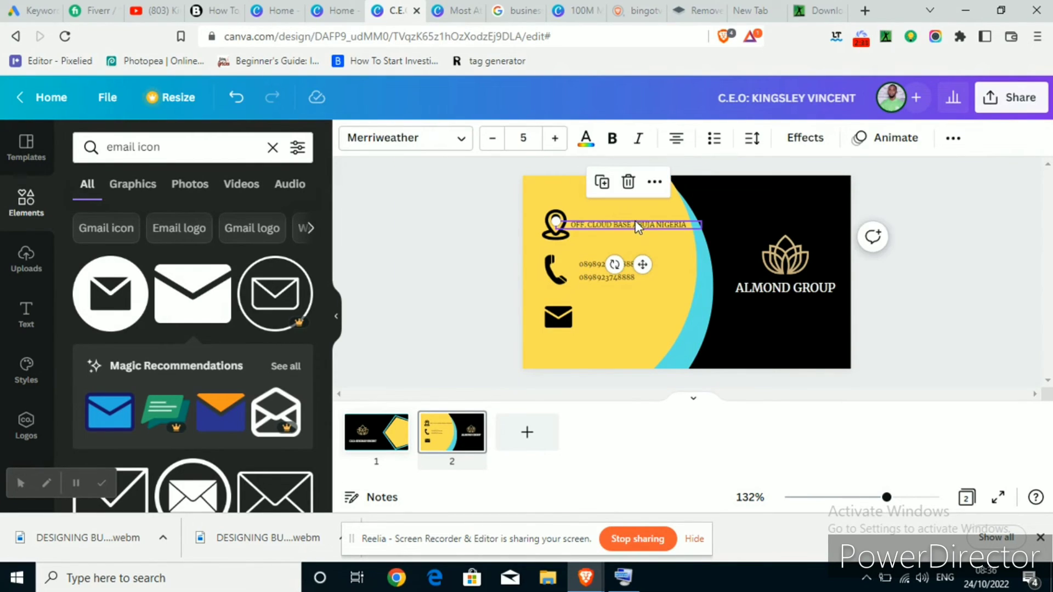
key(ctrl+d)
drag(656, 282, 662, 360)
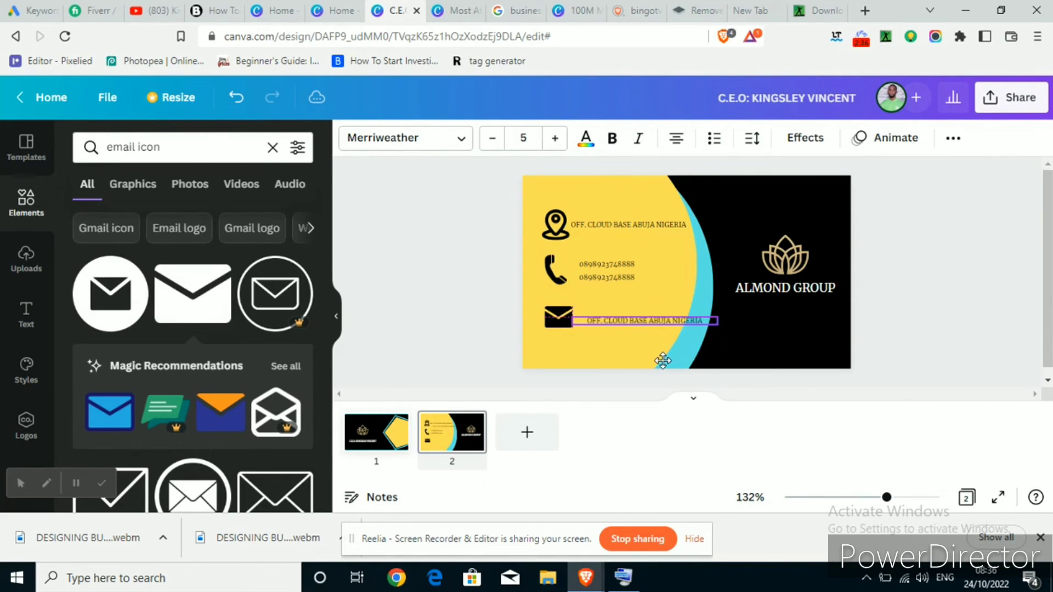
click(646, 312)
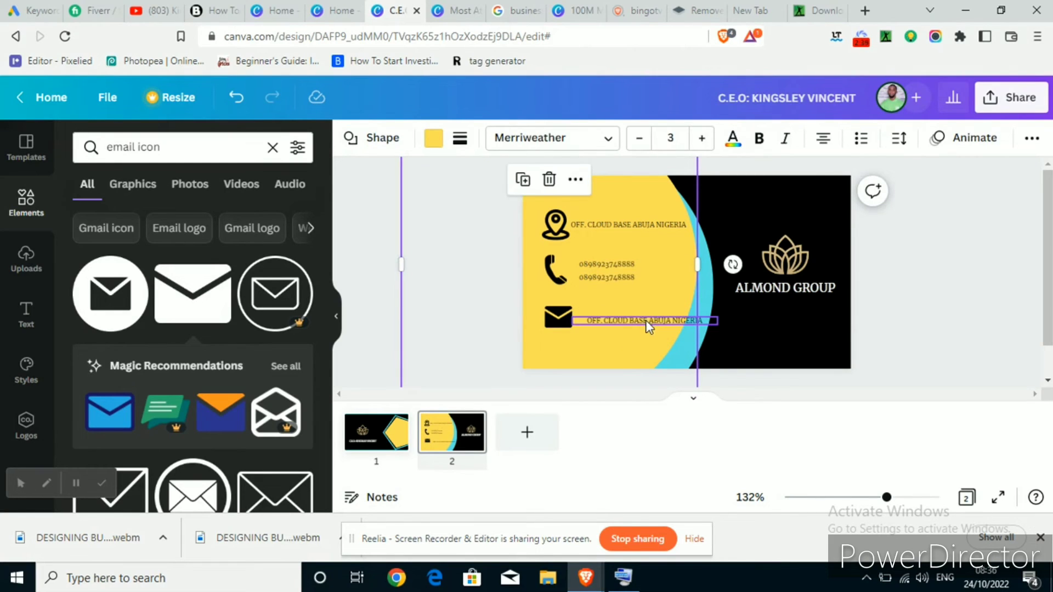
click(647, 319)
click(647, 320)
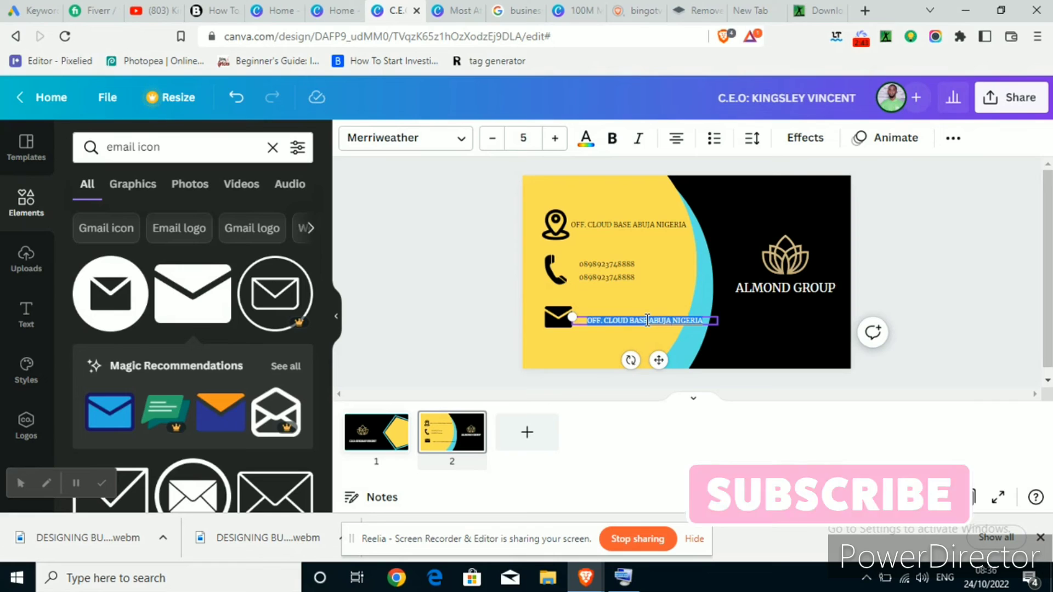
key(BackSpace)
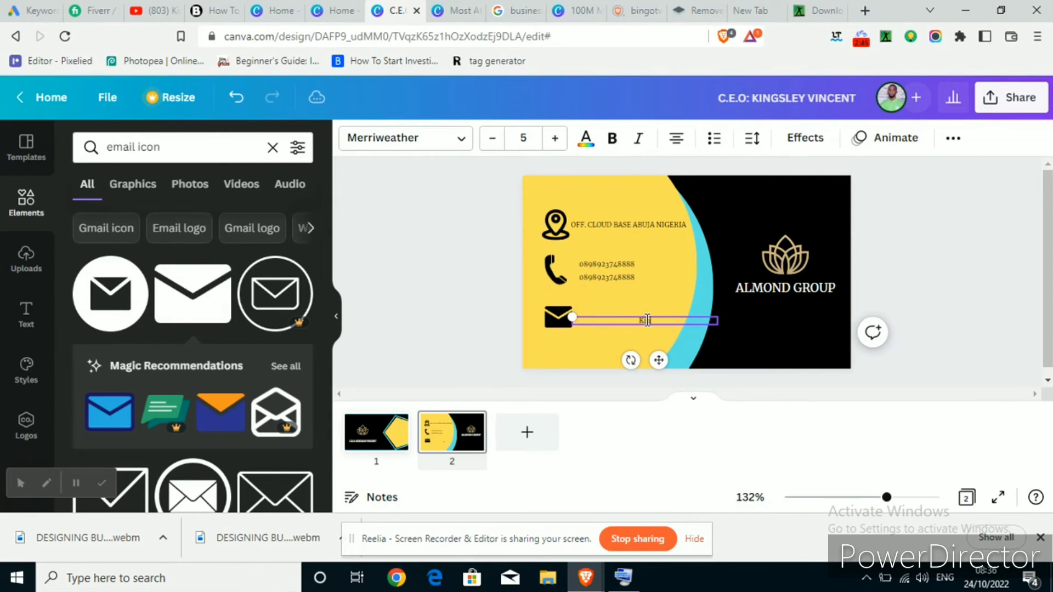
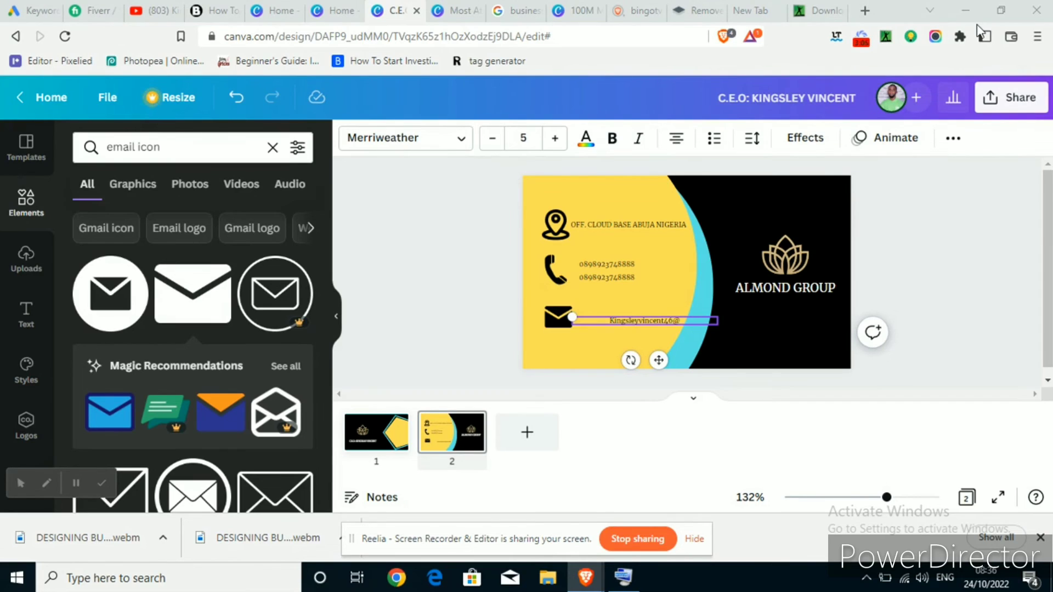
click(446, 295)
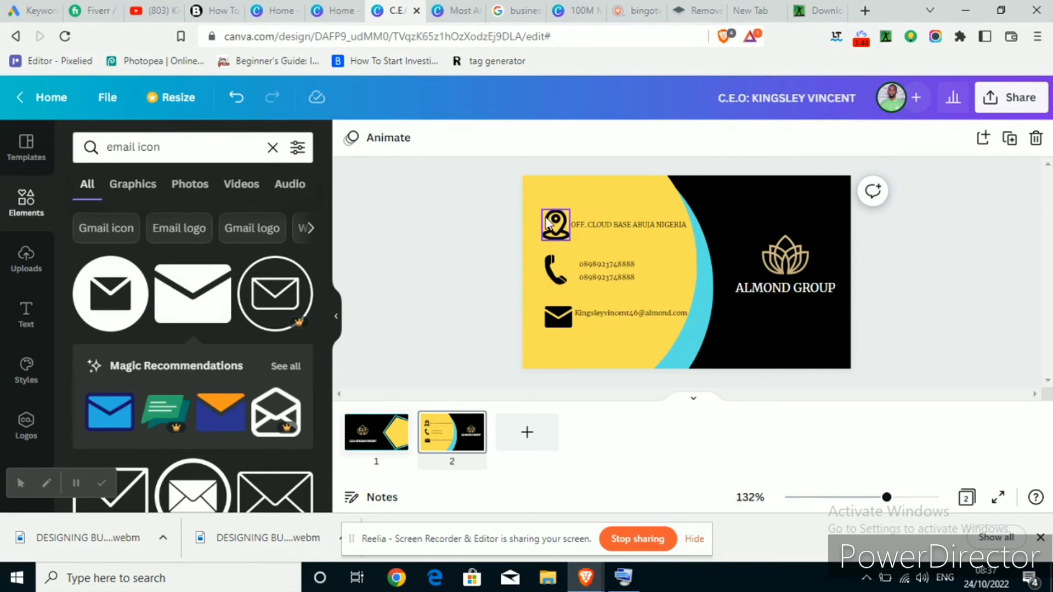
mouse_move(535, 217)
mouse_down()
mouse_move(584, 227)
mouse_move(536, 237)
mouse_up()
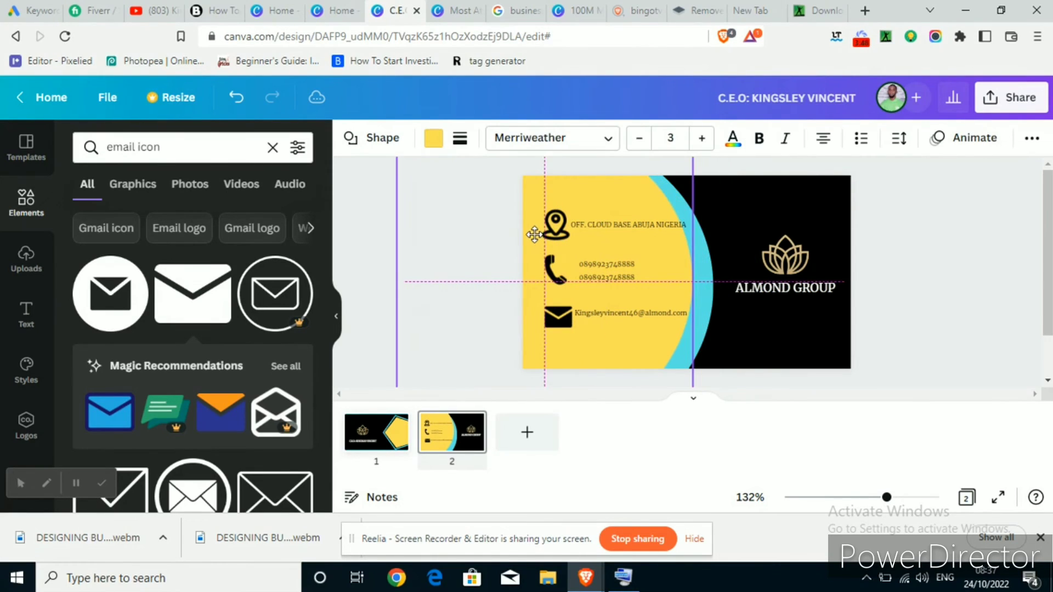
key(ctrl+z)
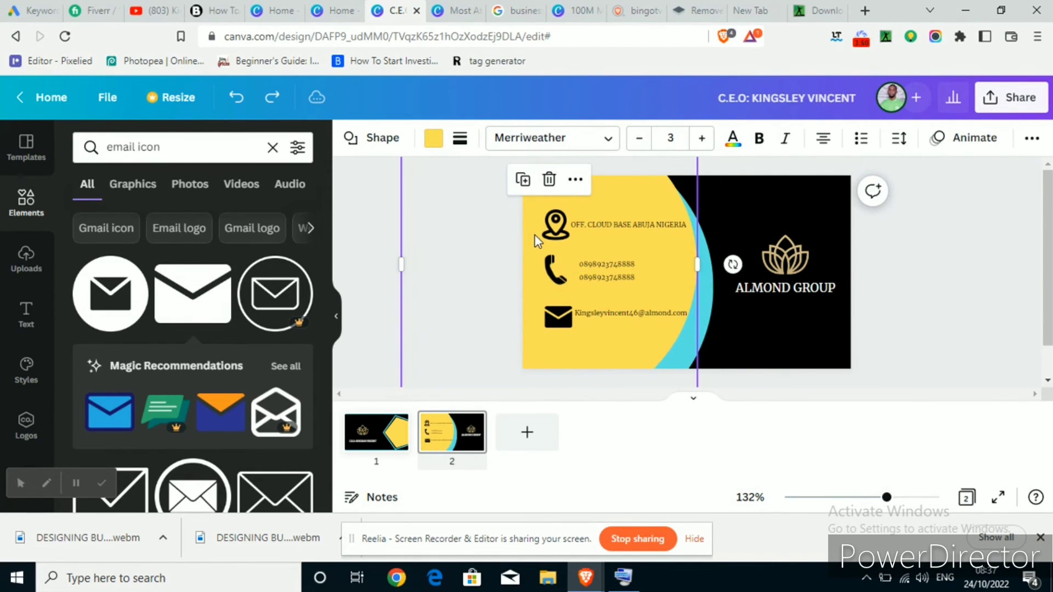
click(367, 222)
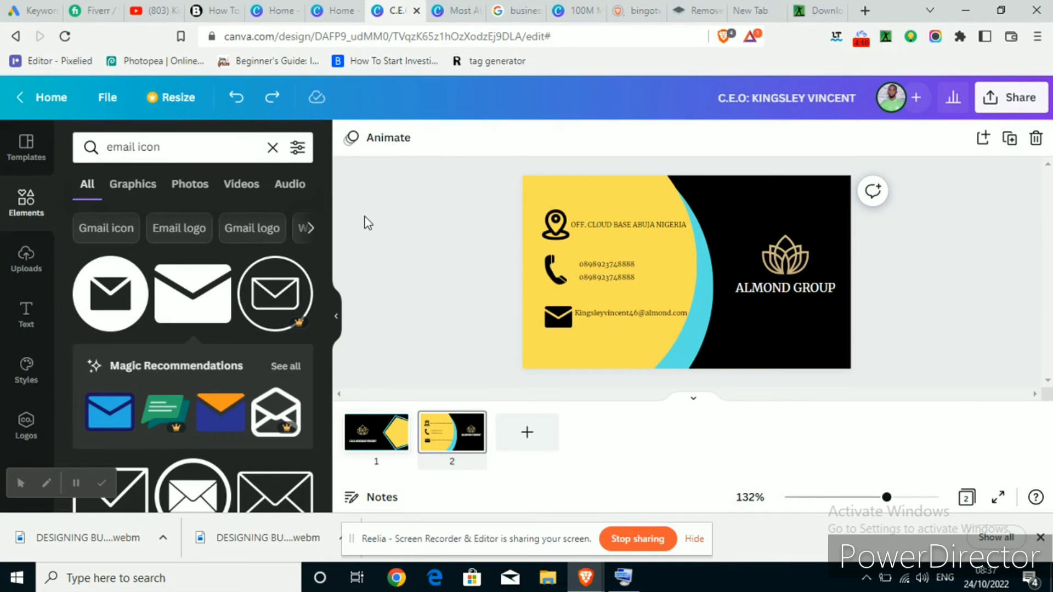
click(391, 437)
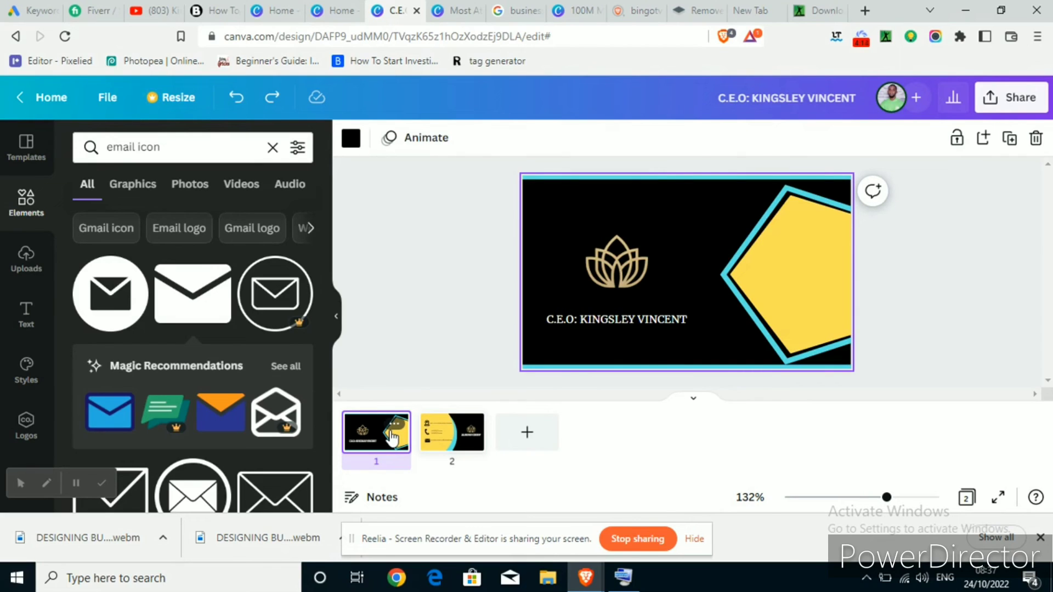
click(455, 437)
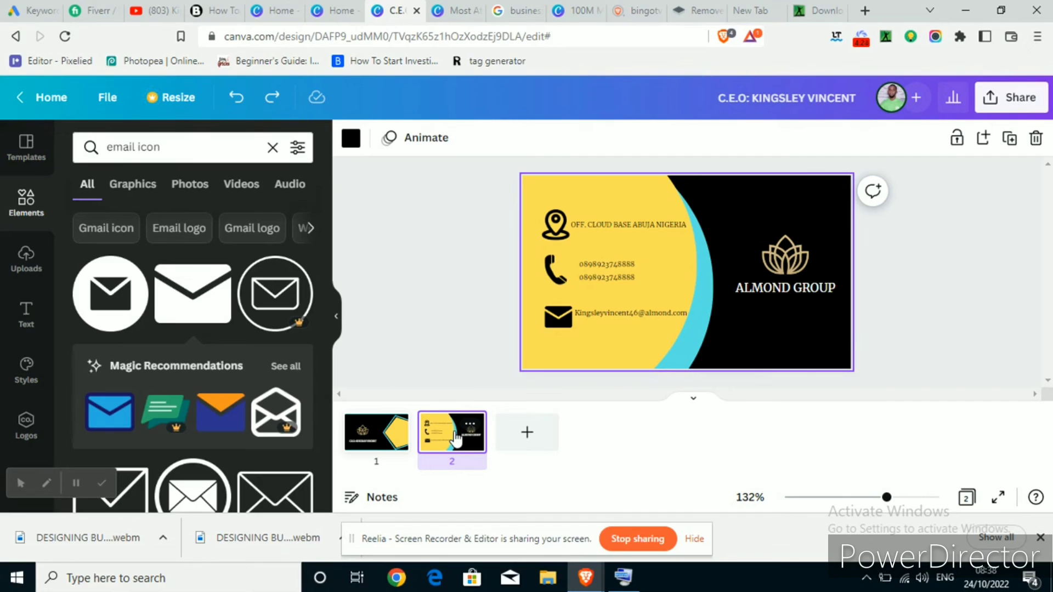
Search Fiverr for 'business card', browse the results, then return to the Canva design
click(88, 9)
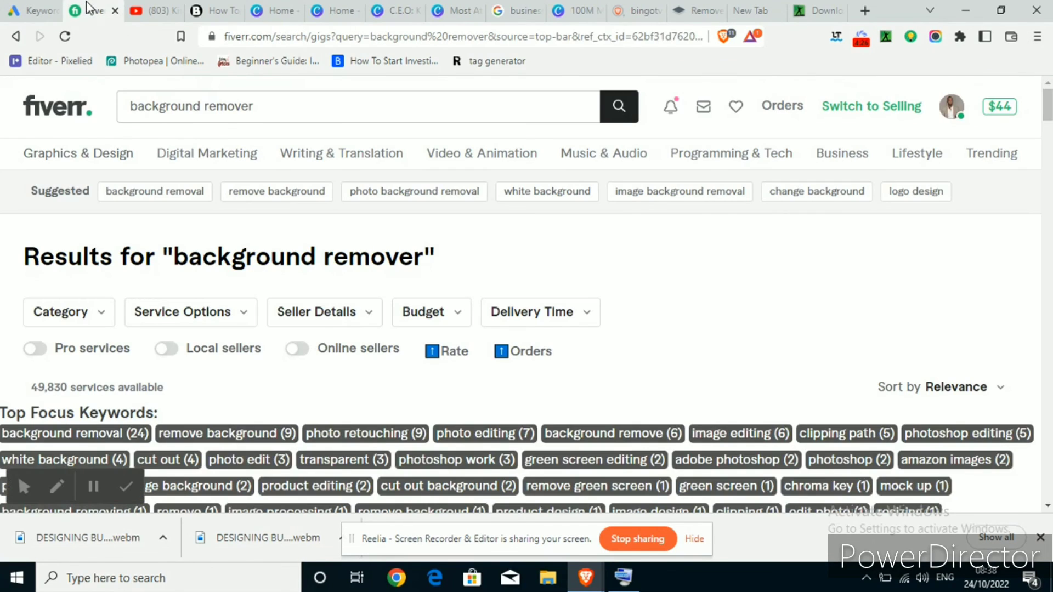
click(222, 94)
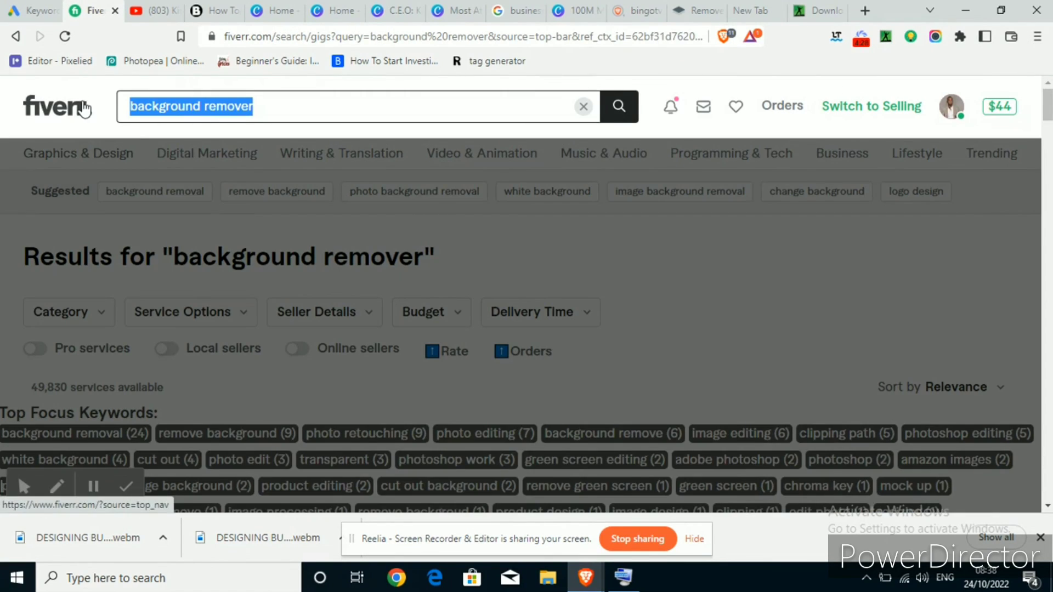
text(business )
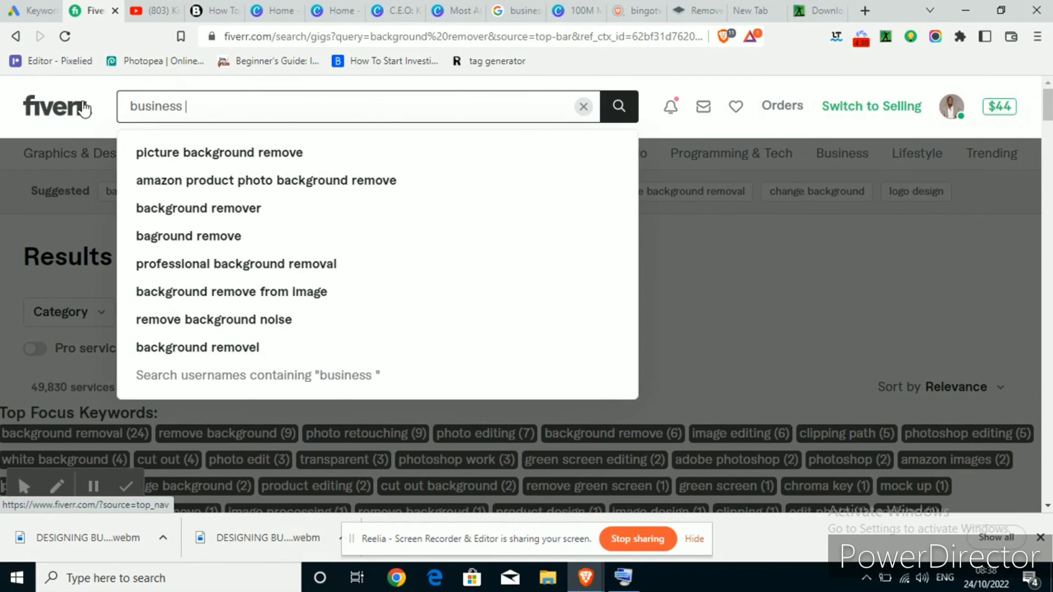
text(card)
key(Return)
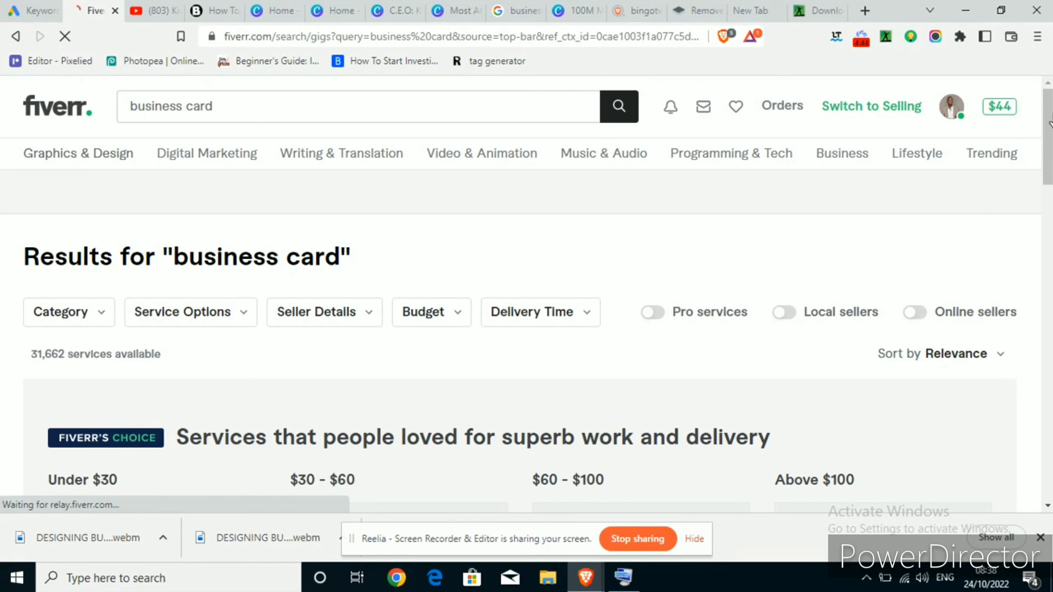
drag(1047, 132, 1043, 186)
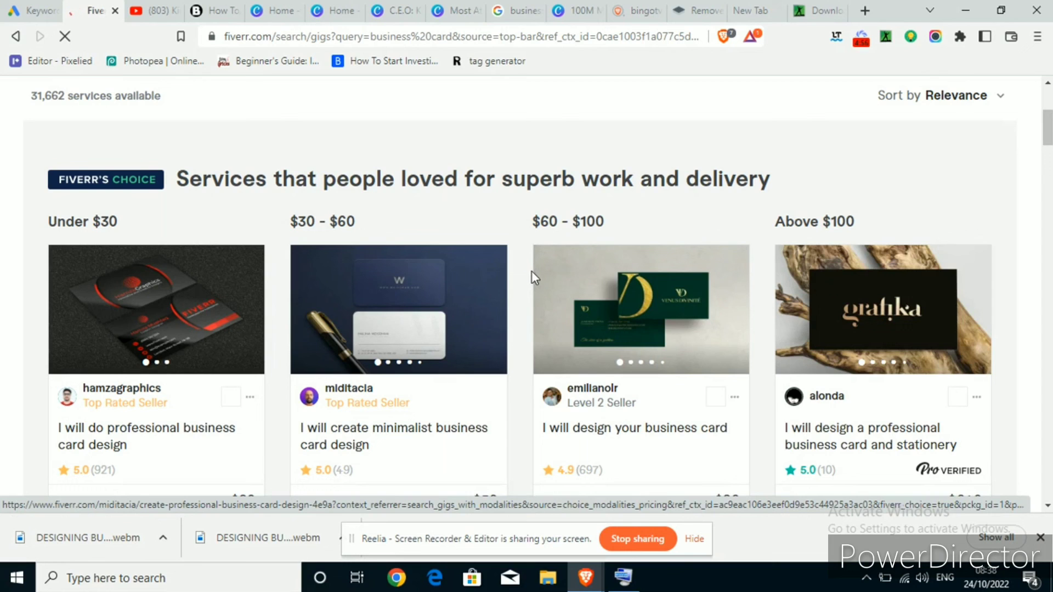
mouse_move(1048, 129)
mouse_down()
mouse_move(1047, 162)
mouse_move(1047, 111)
mouse_up()
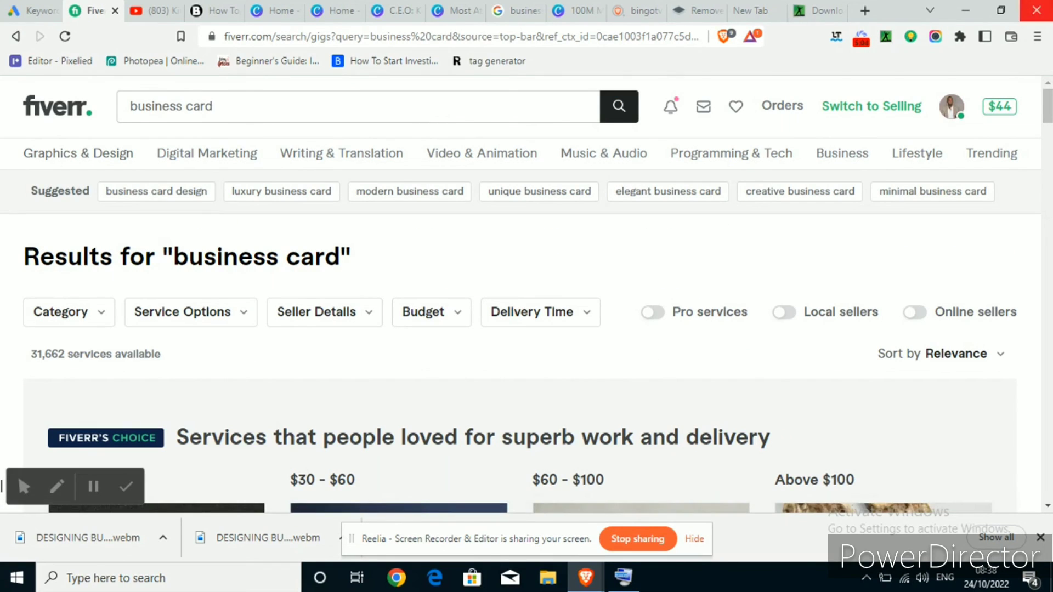
click(388, 7)
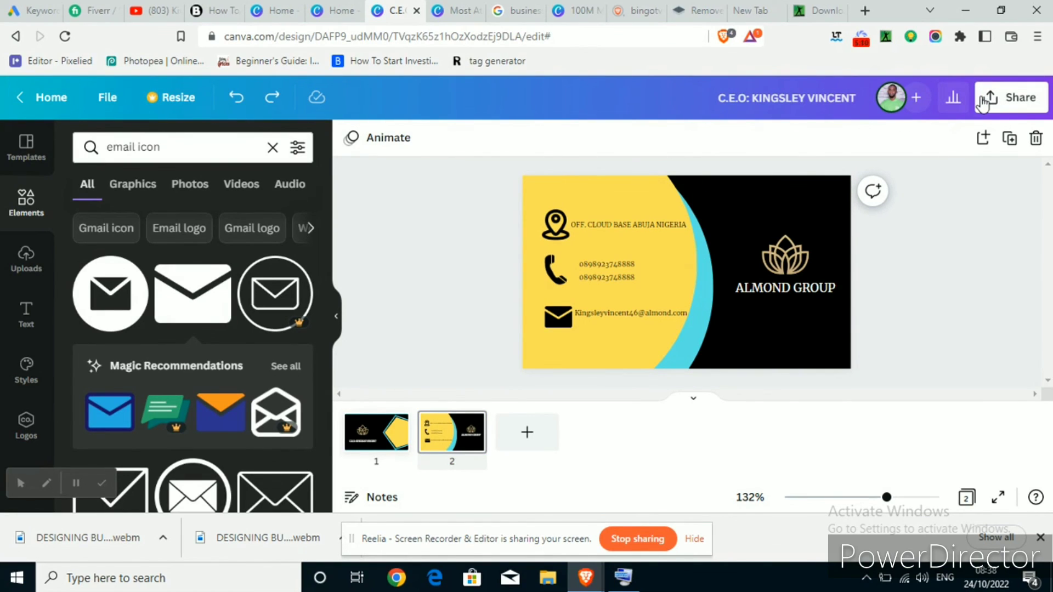
Bring up the Download options from Share, showing PNG at 1,004 × 591 px for all 2 pages
click(1001, 105)
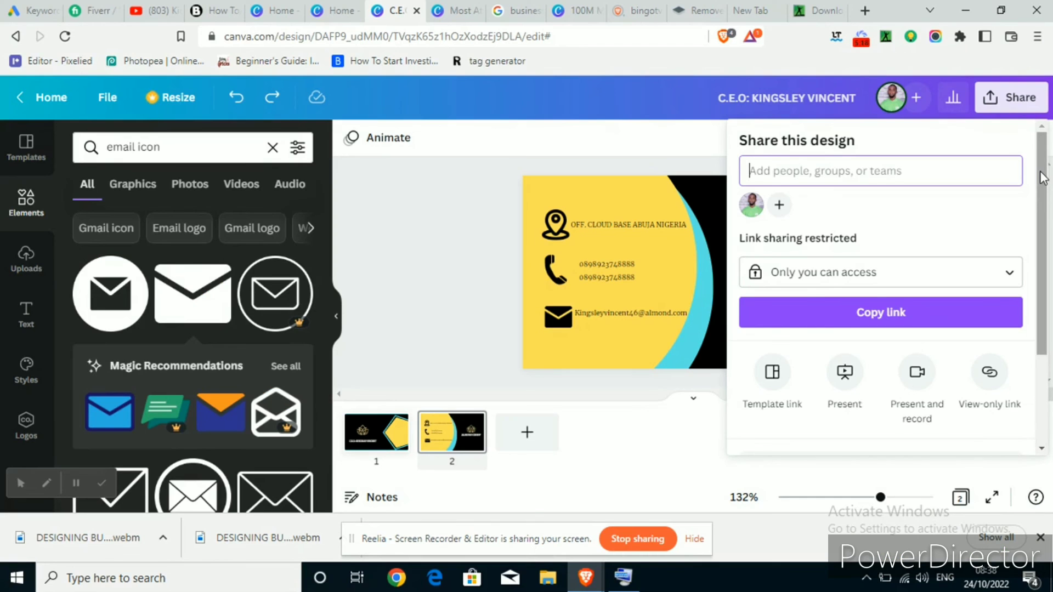
scroll(1043, 274, down, 3)
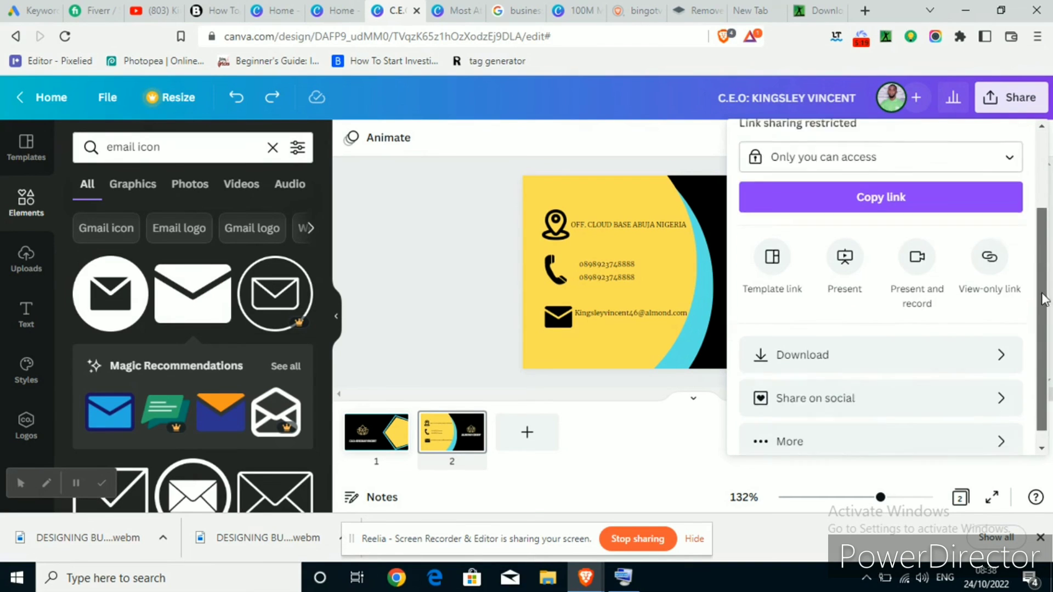
click(995, 337)
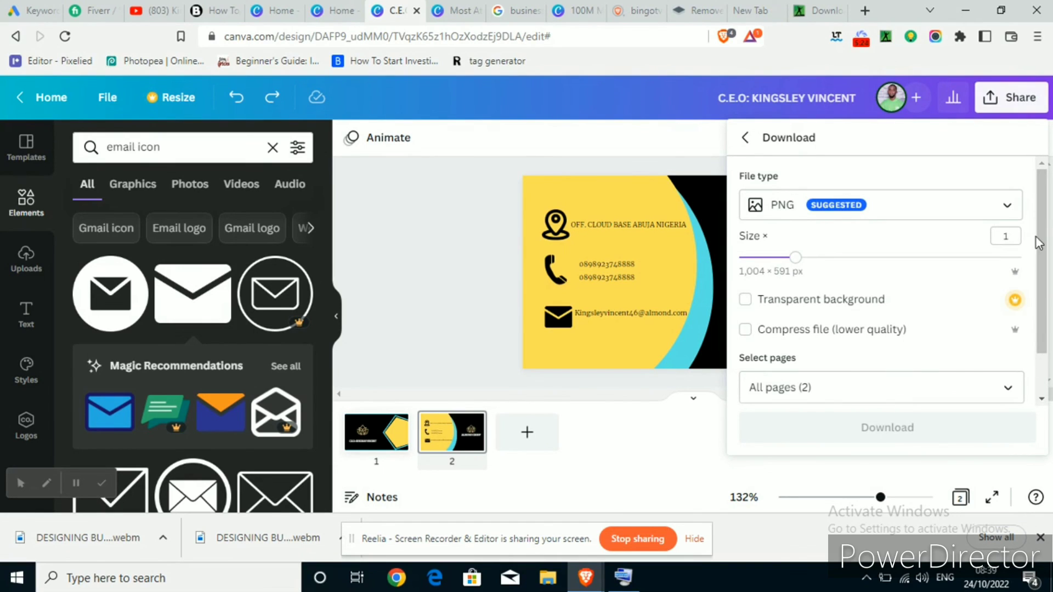
scroll(1042, 318, down, 1)
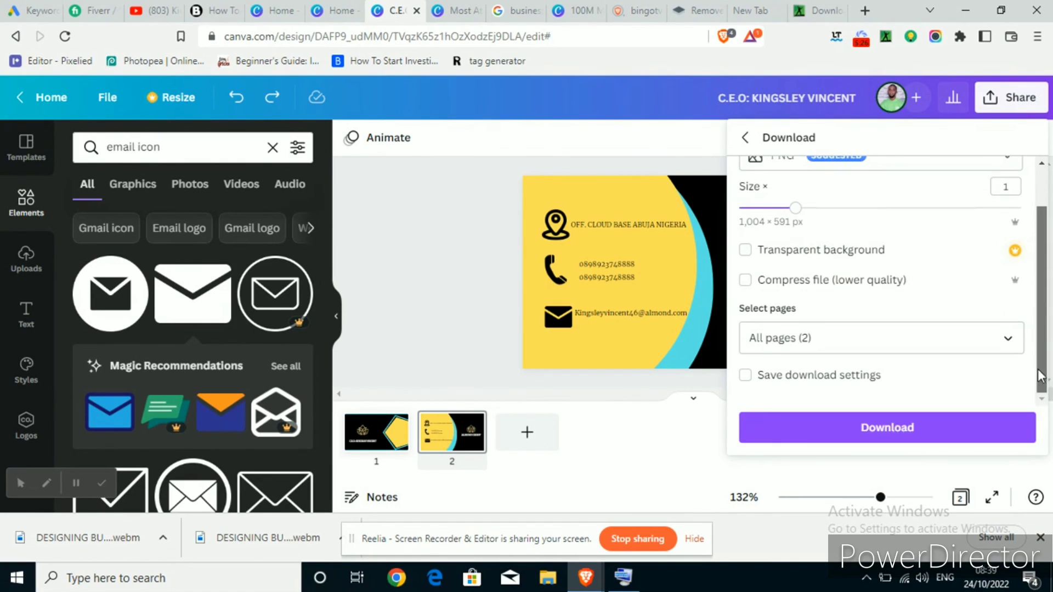